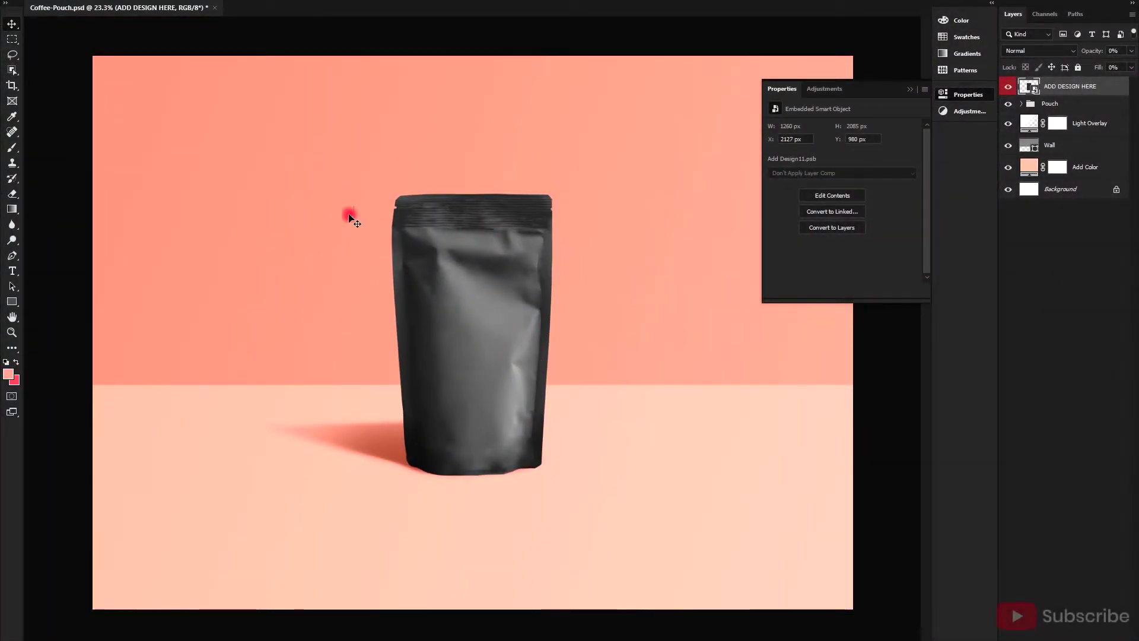
# Open the ADD DESIGN HERE smart object and draw a salmon rectangle at the canvas top
pyautogui.doubleClick(1029, 87)
pyautogui.hotkey('ctrl', '0')
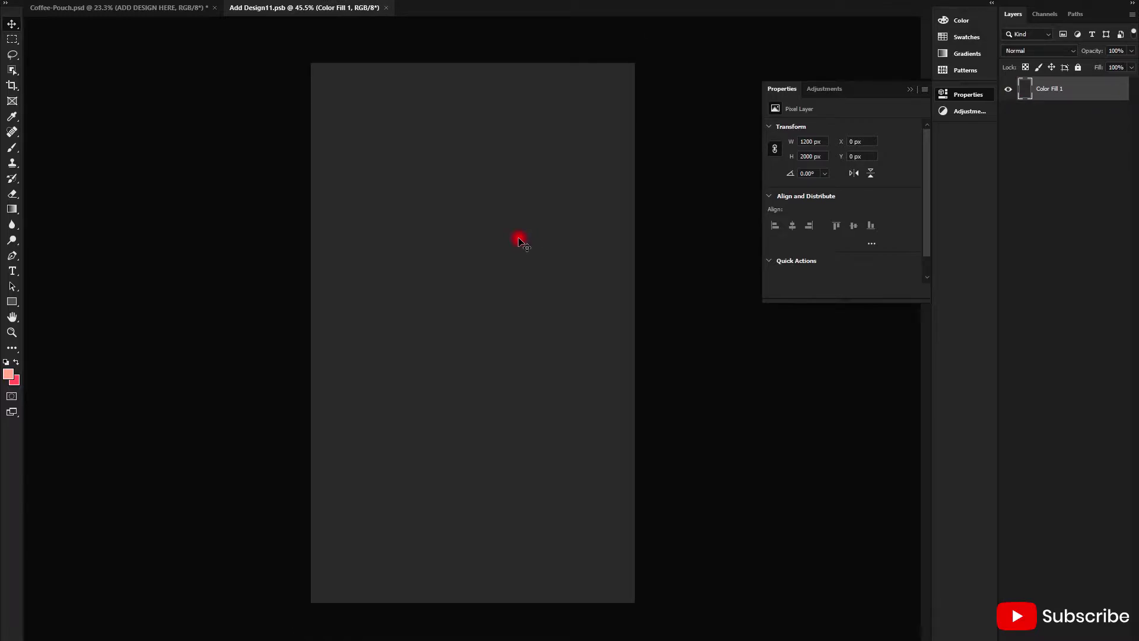
pyautogui.click(12, 302)
pyautogui.moveTo(419, 62); pyautogui.dragTo(555, 185)
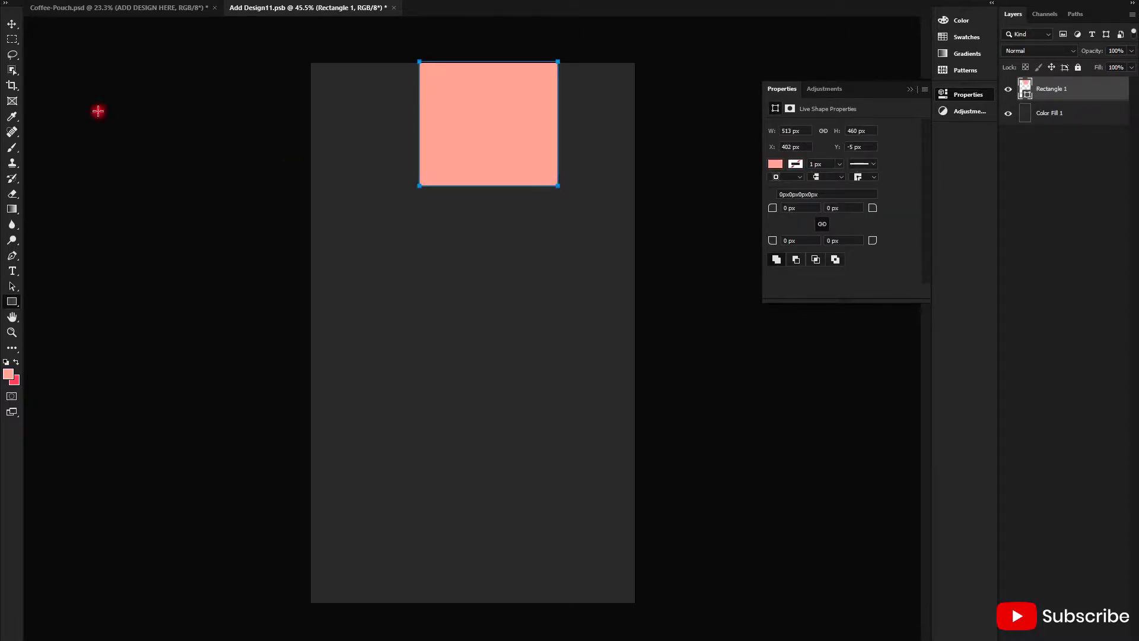
# Centre the salmon rectangle horizontally along the top edge of the dark canvas
pyautogui.click(12, 24)
pyautogui.moveTo(500, 117); pyautogui.dragTo(488, 157)
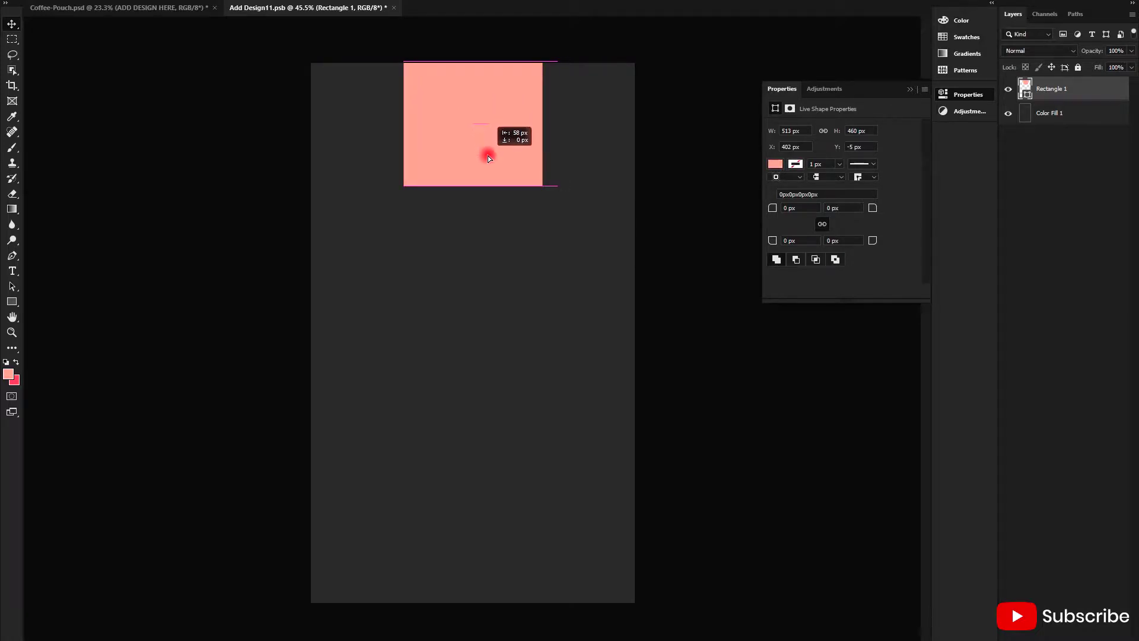
pyautogui.hotkey('ctrl', '+')
pyautogui.moveTo(487, 157); pyautogui.dragTo(484, 122)
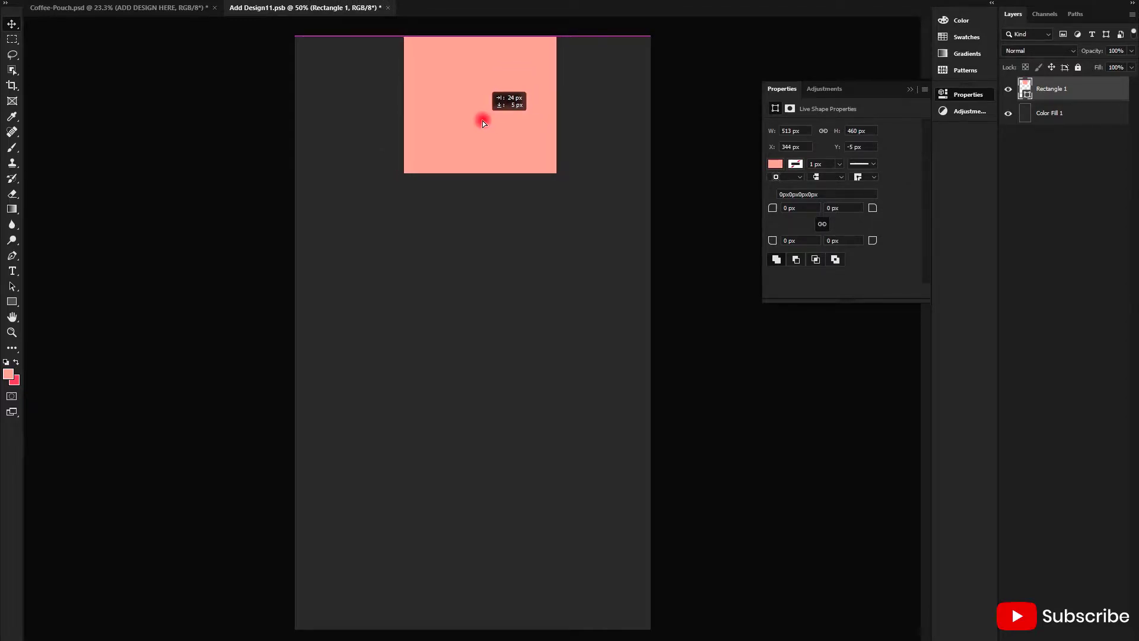
pyautogui.click(445, 182)
pyautogui.scroll(-2, 520, 229)
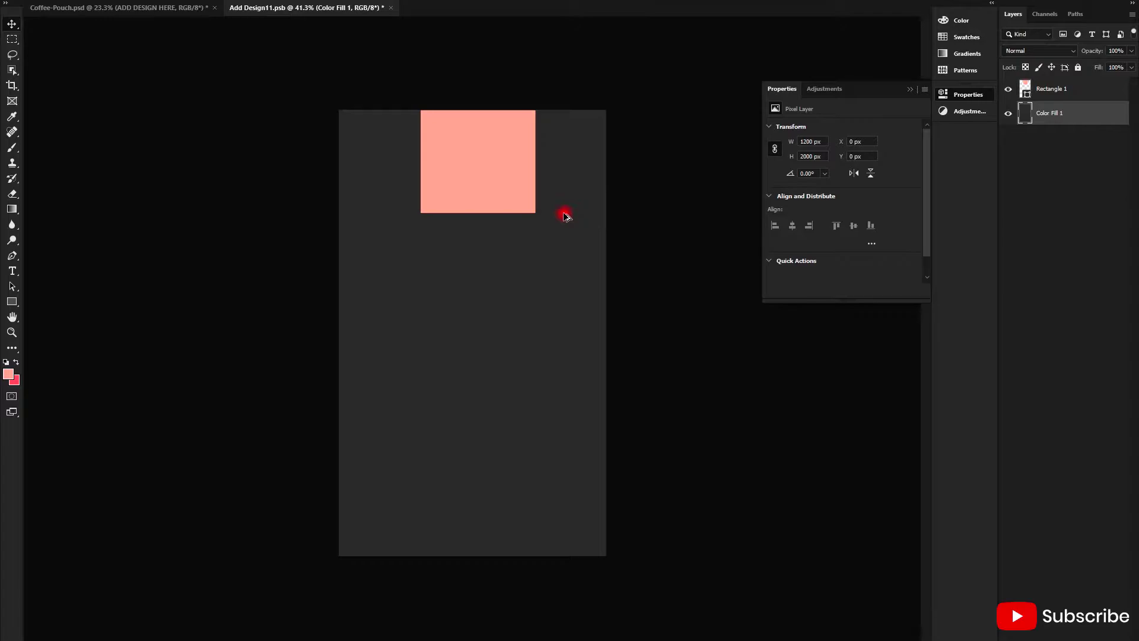
pyautogui.scroll(1, 510, 232)
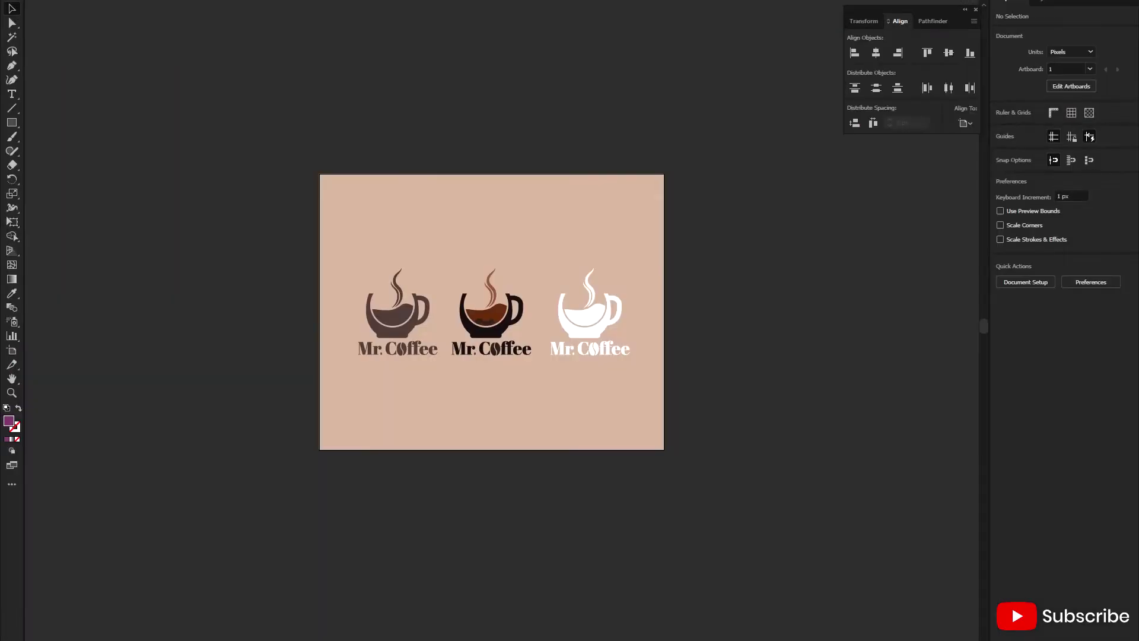
# Select the white Mr. Coffee cup logo group in Illustrator for copying
pyautogui.click(592, 325)
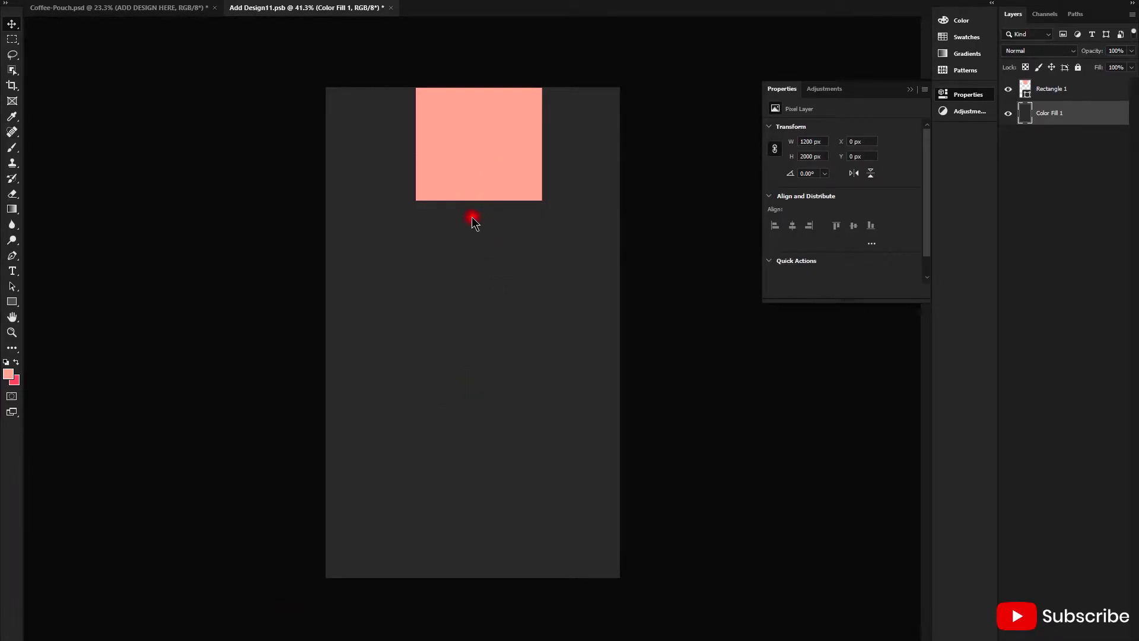
# Paste the white logo into the pink rectangle and stack it above Rectangle 1
pyautogui.hotkey('ctrl', 'v')
pyautogui.moveTo(493, 273); pyautogui.dragTo(480, 149)
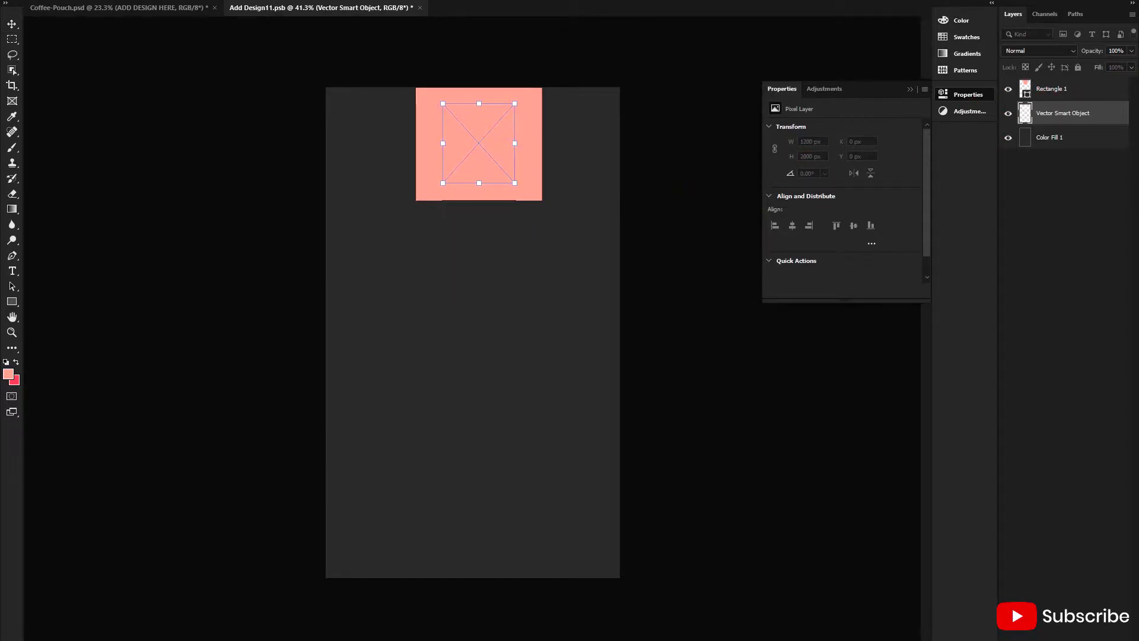
pyautogui.press('Return')
pyautogui.moveTo(1042, 113); pyautogui.dragTo(1045, 91)
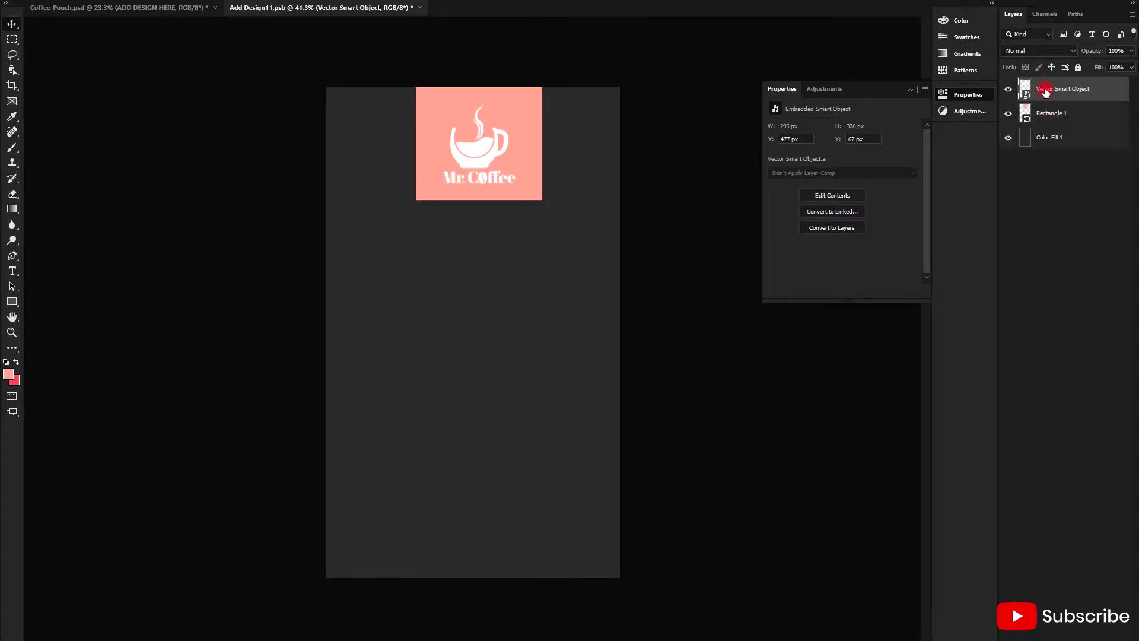
# Rename the pasted logo layer to 'Coffee Logo'
pyautogui.doubleClick(1045, 89)
pyautogui.write('d')
pyautogui.press('Return')
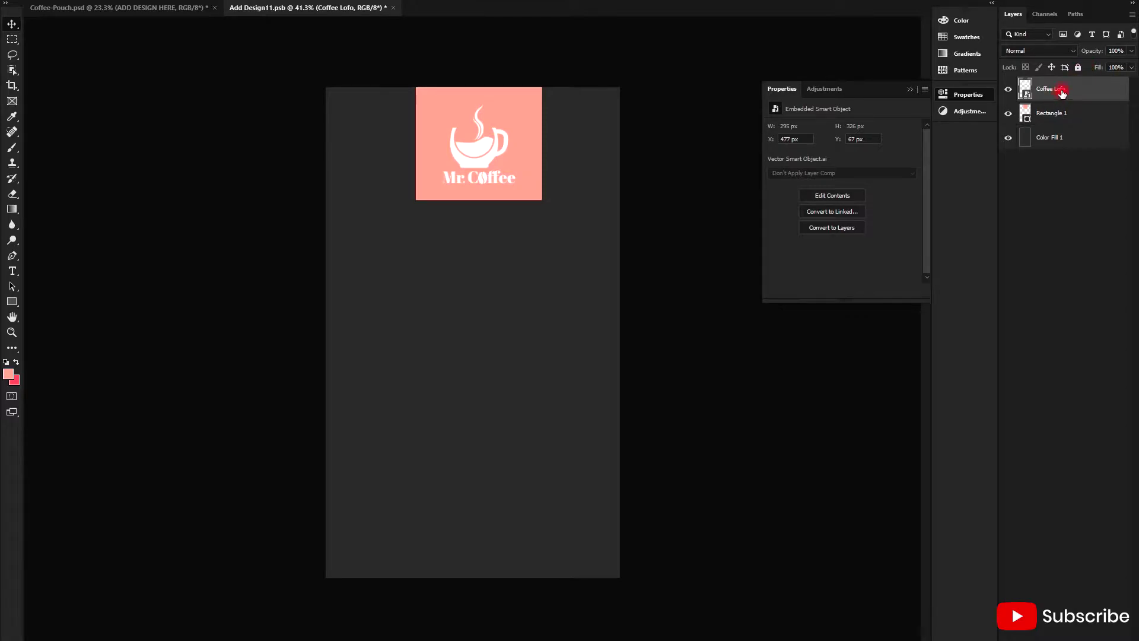
pyautogui.doubleClick(1068, 95)
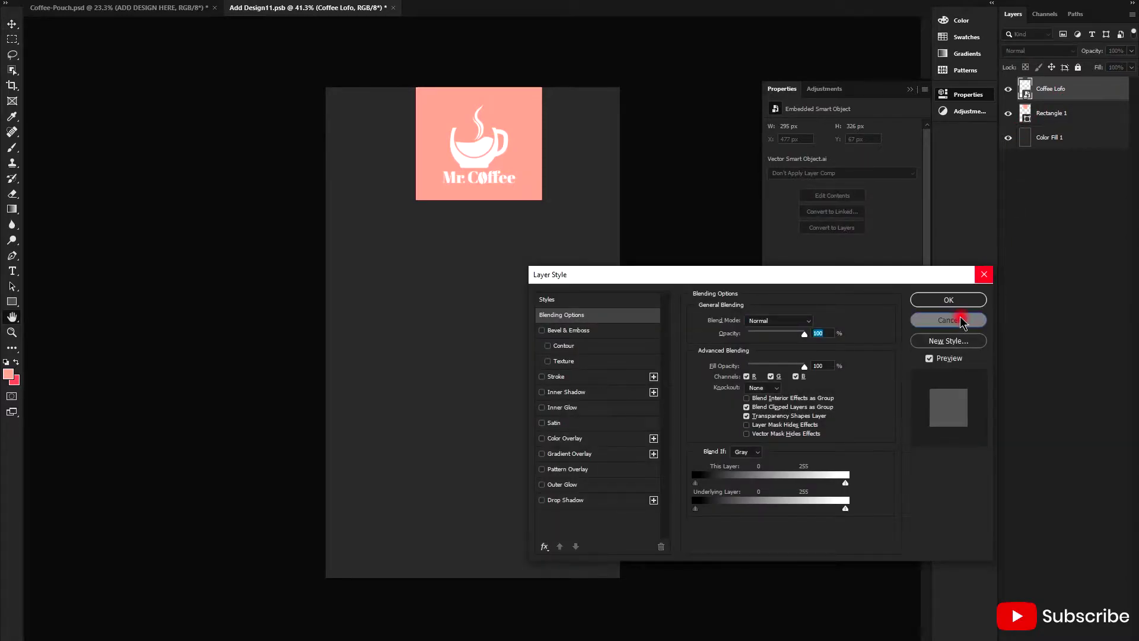
pyautogui.click(973, 323)
pyautogui.doubleClick(1049, 90)
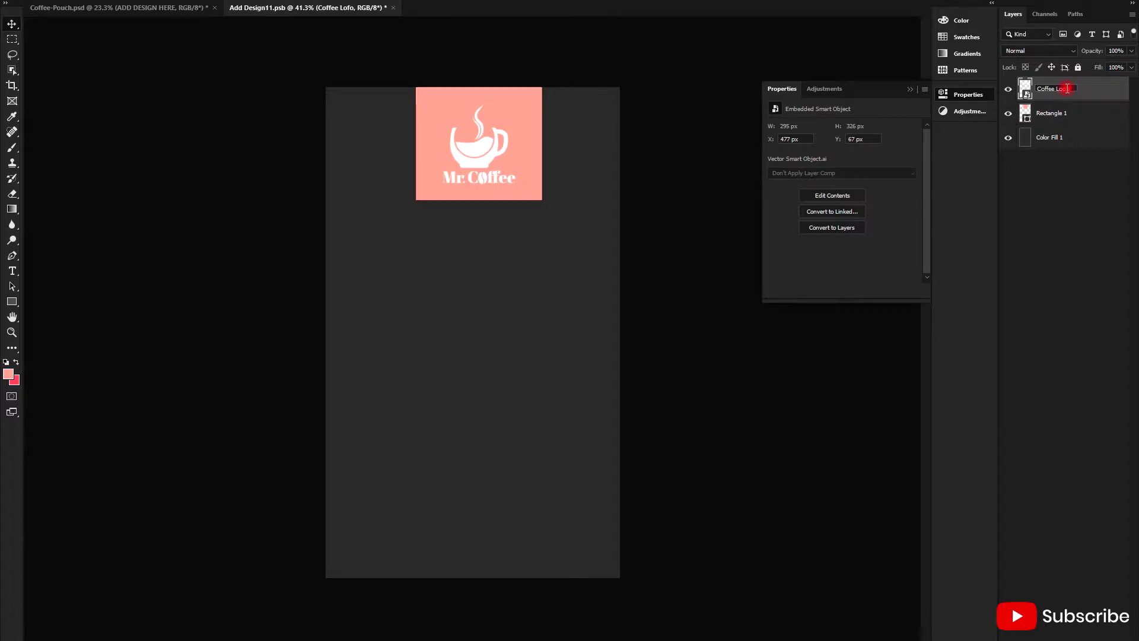
pyautogui.write('go')
pyautogui.press('Return')
# Nudge the logo lower and centre the pink rectangle beneath it
pyautogui.hotkey('ctrl', '+')
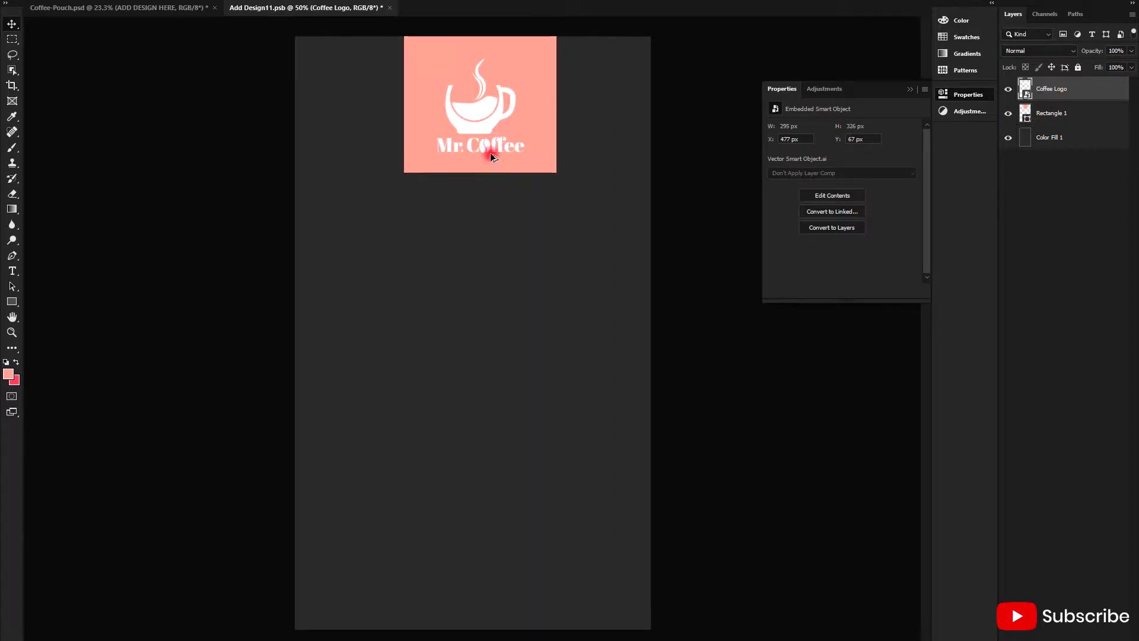
pyautogui.moveTo(490, 154); pyautogui.dragTo(478, 137)
pyautogui.scroll(-2, 514, 163)
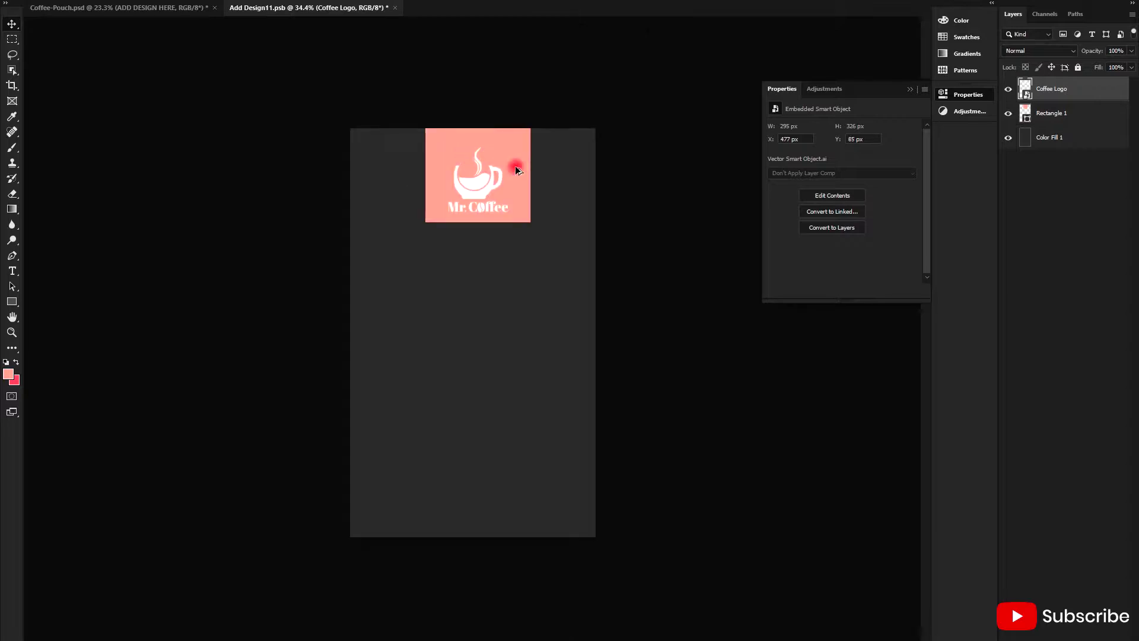
pyautogui.click(496, 102)
pyautogui.click(491, 143)
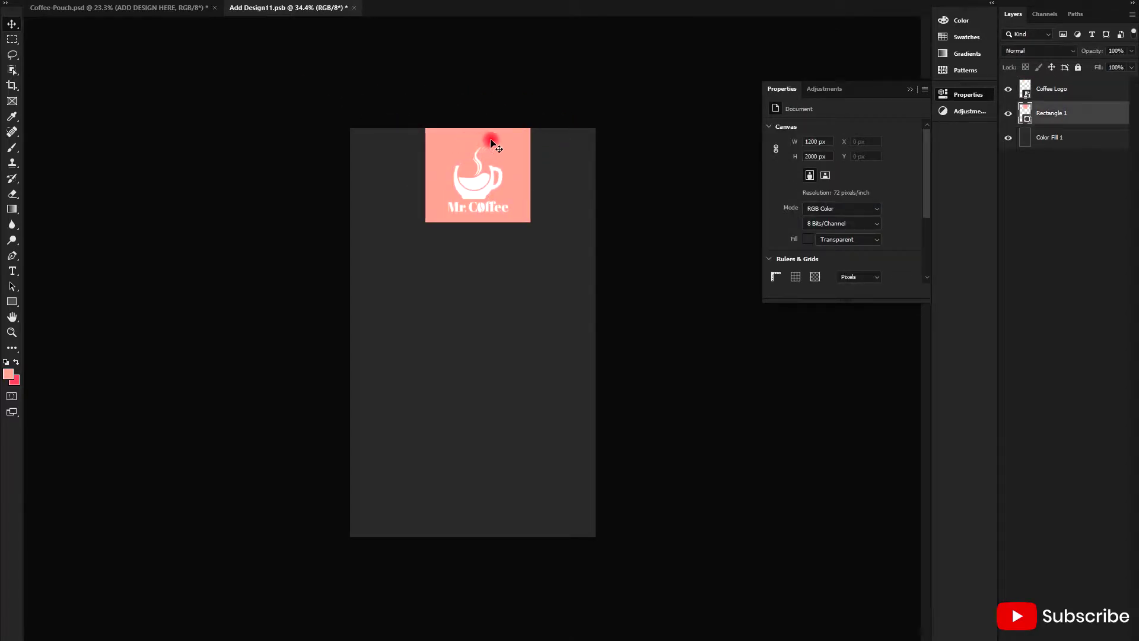
pyautogui.moveTo(491, 142); pyautogui.dragTo(495, 140)
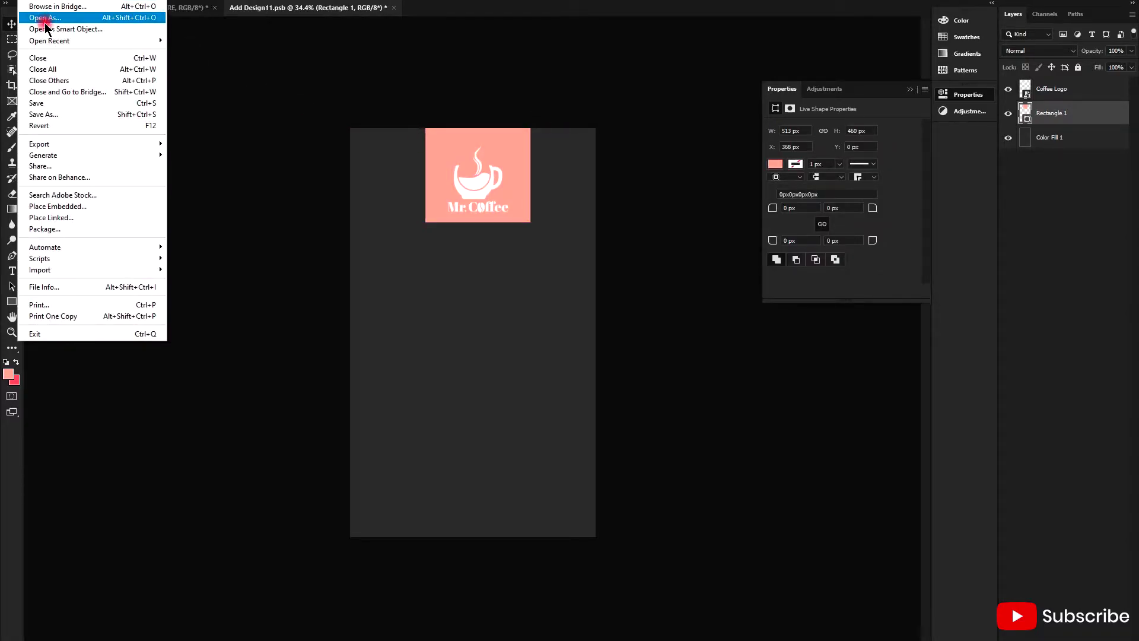
# Save the label design and preview it on the Coffee-Pouch mockup
pyautogui.click(57, 102)
pyautogui.click(133, 9)
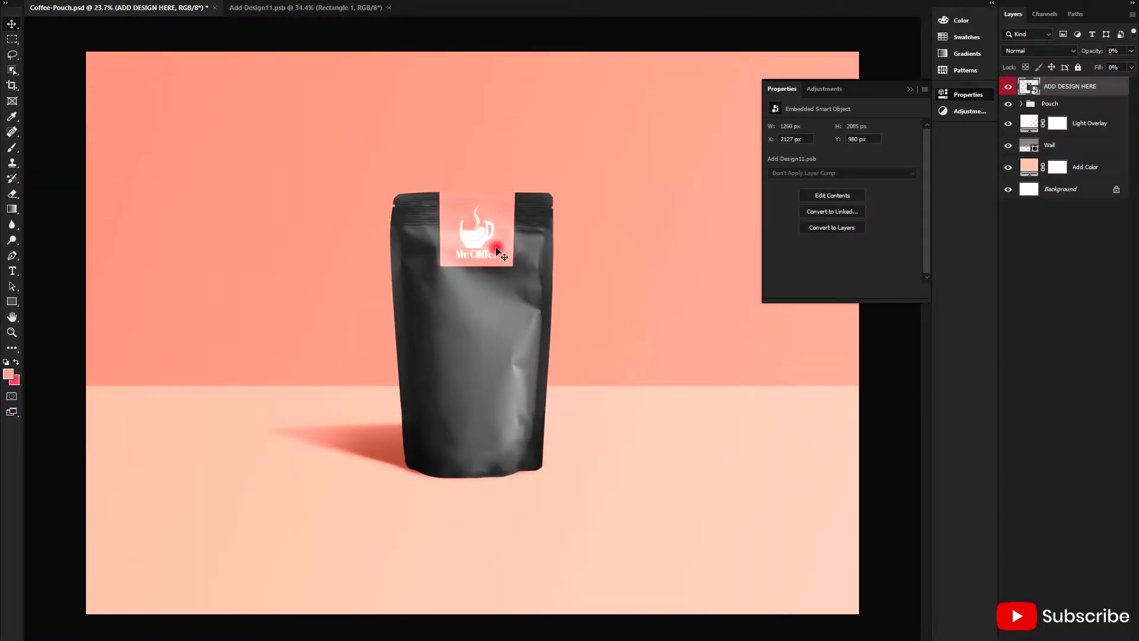
pyautogui.click(293, 8)
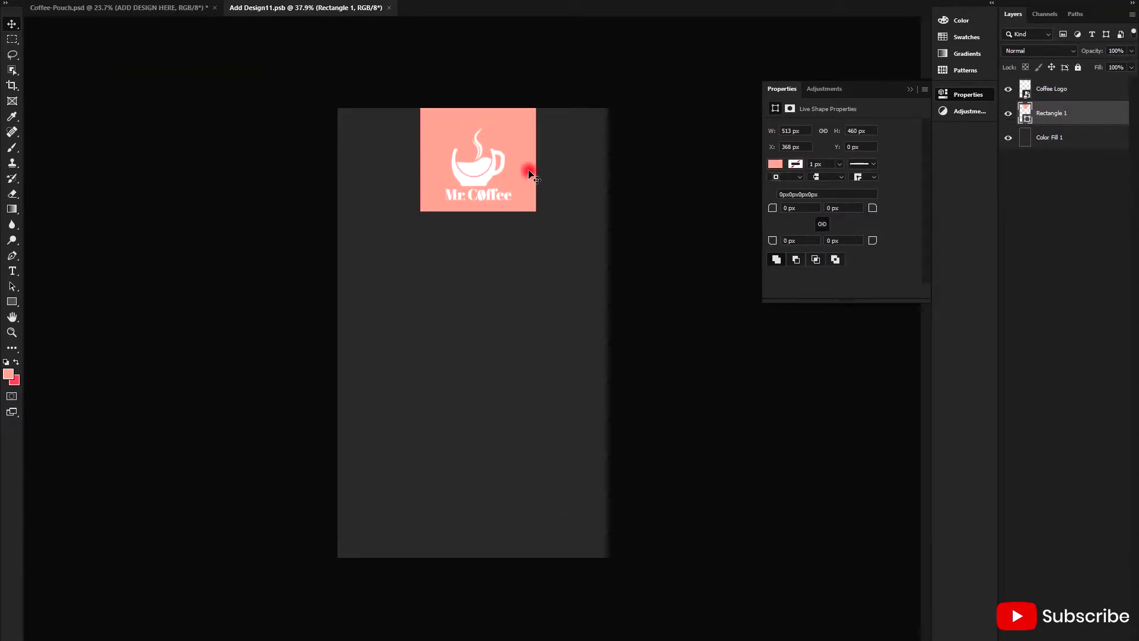
# Hide the white Coffee Logo layer and drag the dark brown cup logo into Photoshop
pyautogui.click(477, 174)
pyautogui.click(560, 184)
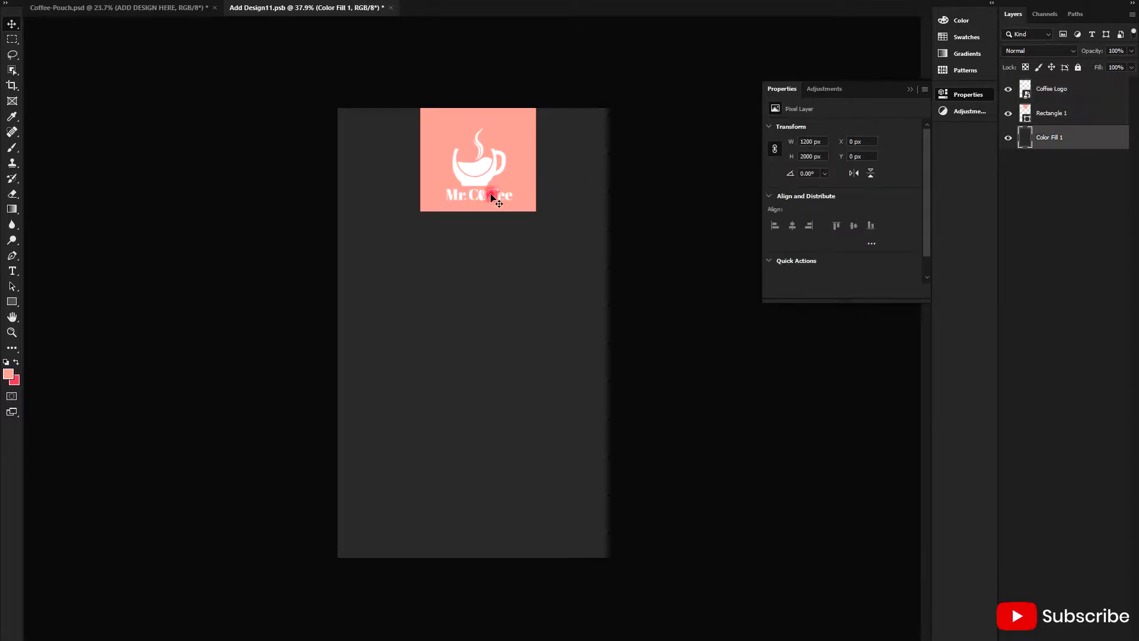
pyautogui.click(520, 178)
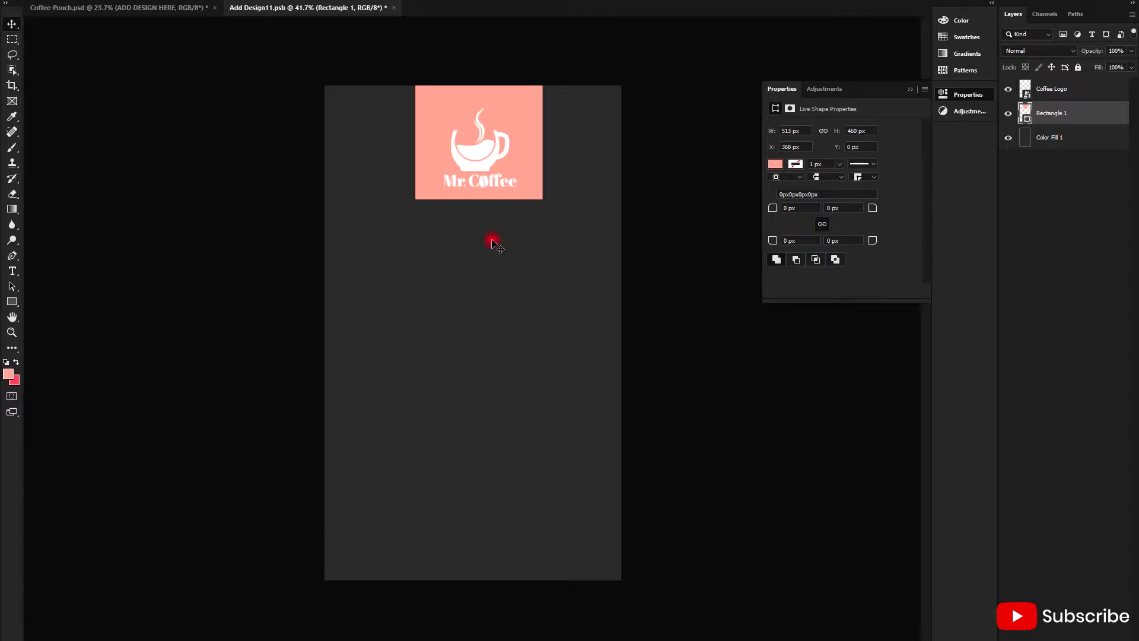
pyautogui.click(1009, 89)
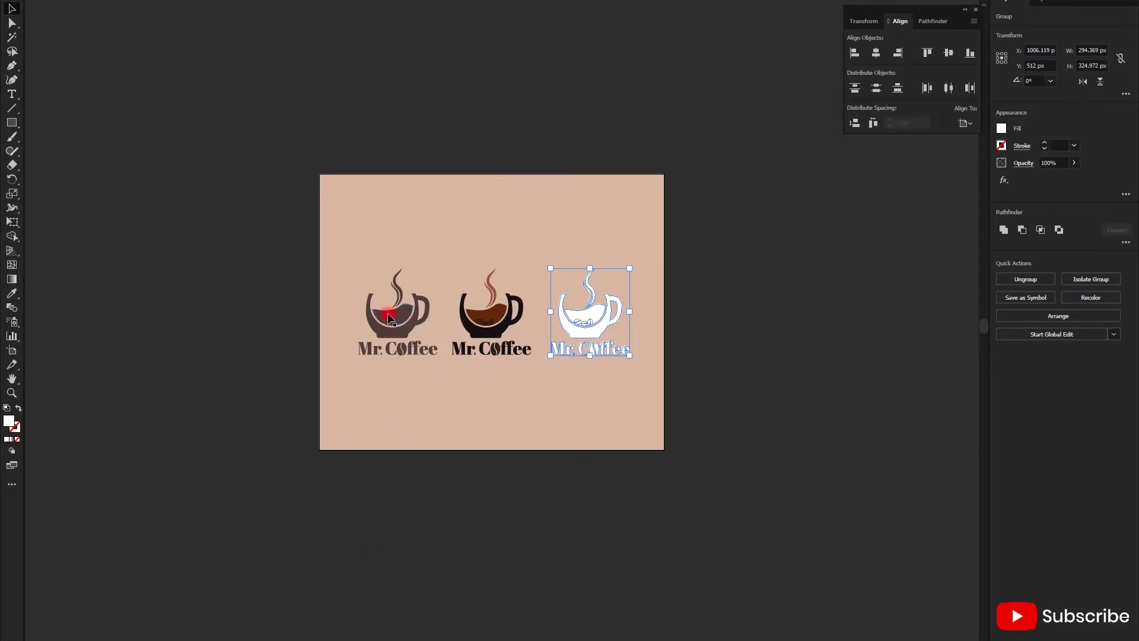
pyautogui.click(390, 319)
pyautogui.moveTo(391, 320)
pyautogui.mouseDown()
pyautogui.moveTo(475, 162)
pyautogui.moveTo(861, 194)
pyautogui.mouseUp()
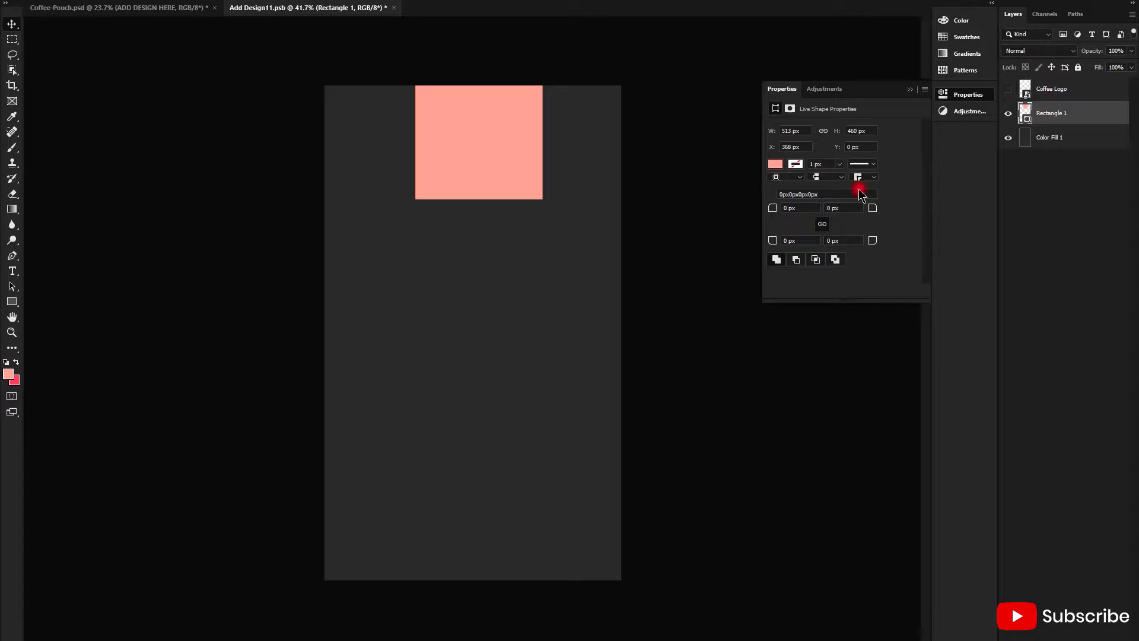
# Place the brown Mr. Coffee logo on the pink rectangle, about 18 px lower
pyautogui.moveTo(1050, 119); pyautogui.dragTo(847, 163)
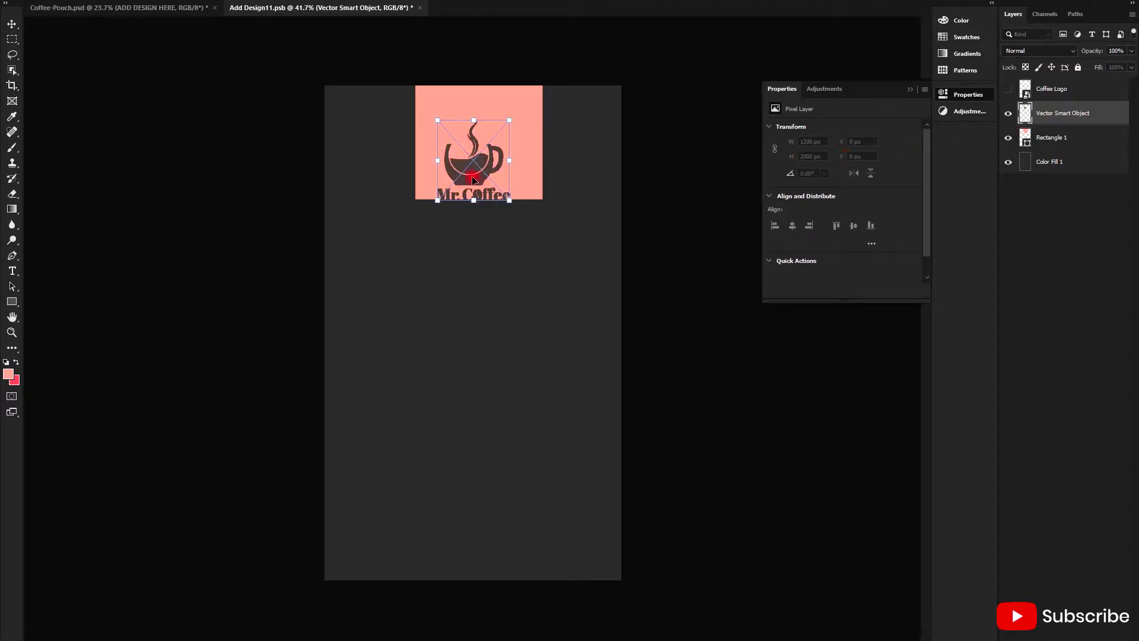
pyautogui.moveTo(473, 179); pyautogui.dragTo(481, 157)
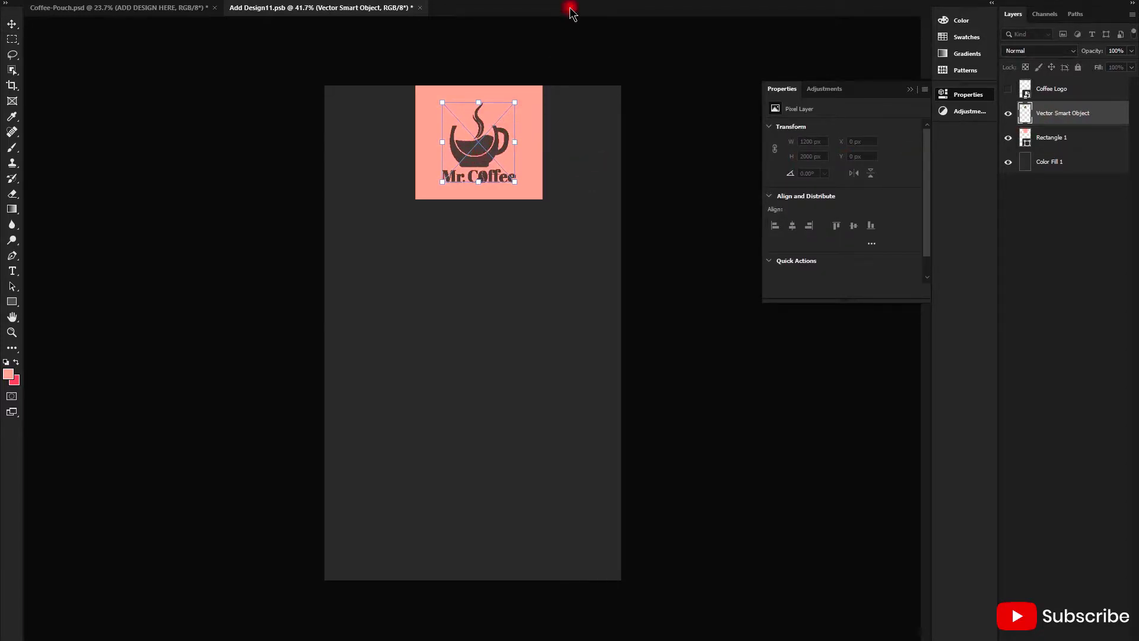
pyautogui.press('Return')
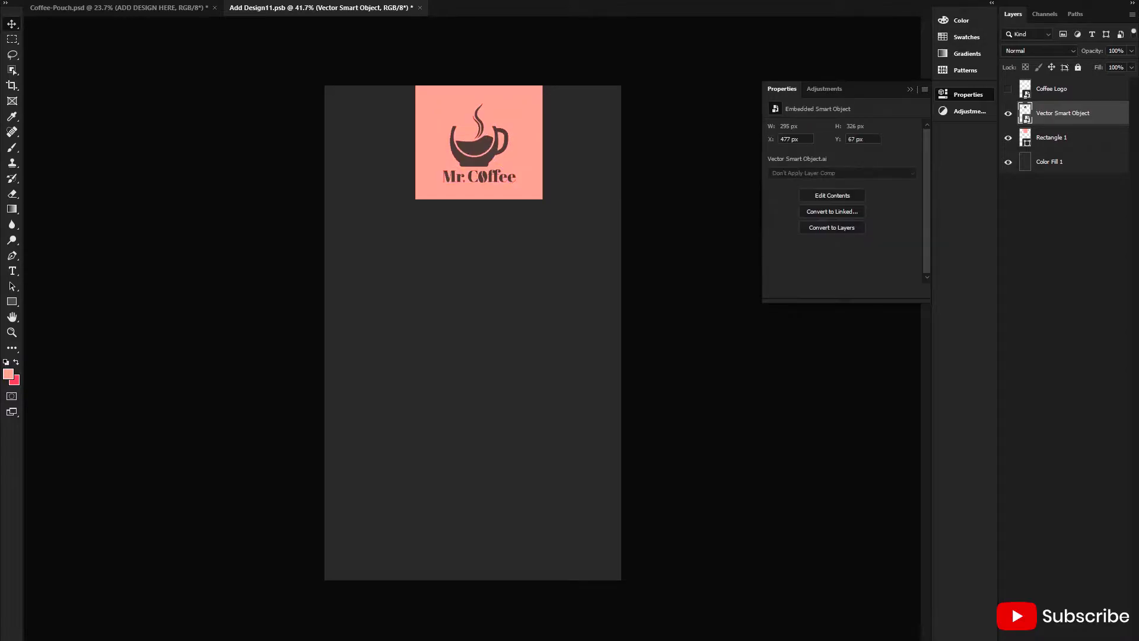
pyautogui.scroll(2, 496, 155)
pyautogui.scroll(1, 495, 156)
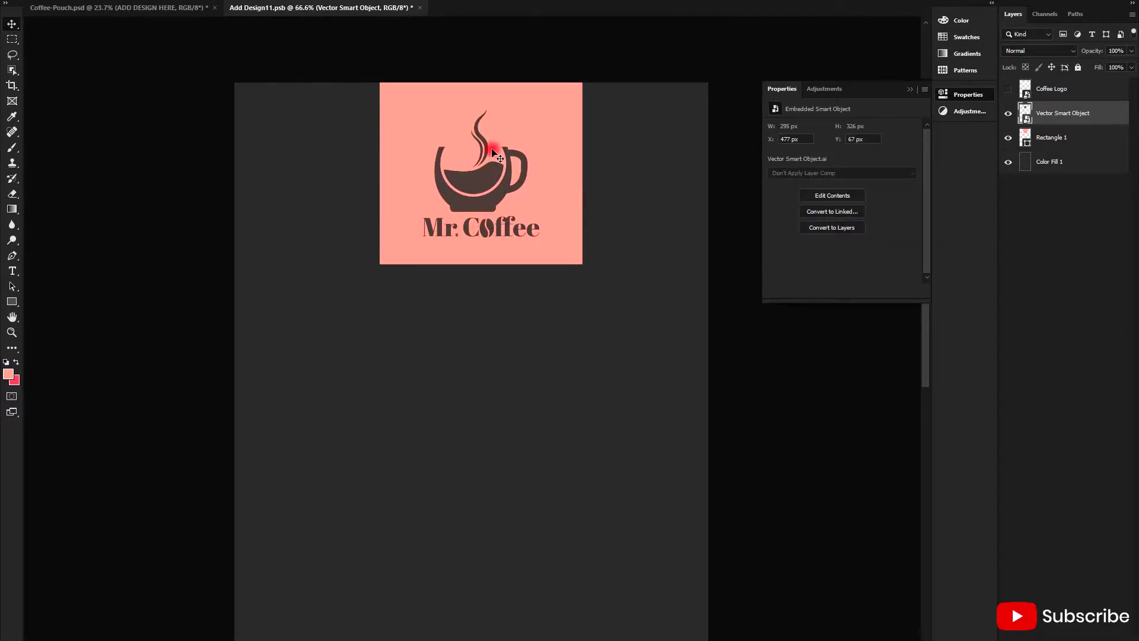
pyautogui.click(474, 183)
pyautogui.moveTo(467, 188); pyautogui.dragTo(466, 196)
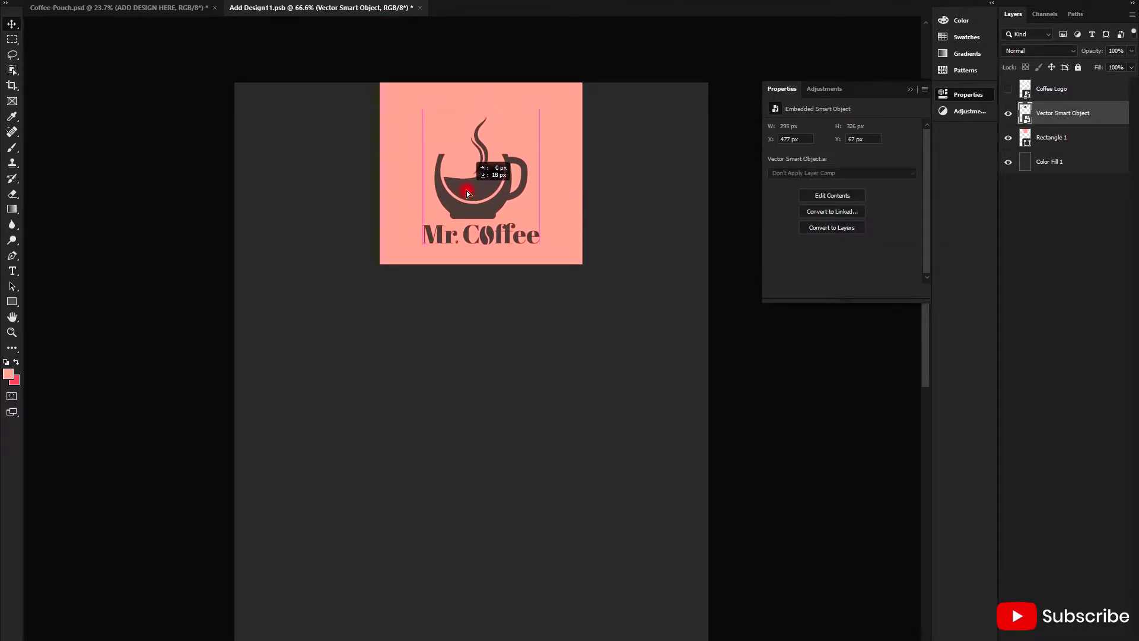
# Rename the brown logo layer to 'Brown Logo' and save the design
pyautogui.doubleClick(1059, 114)
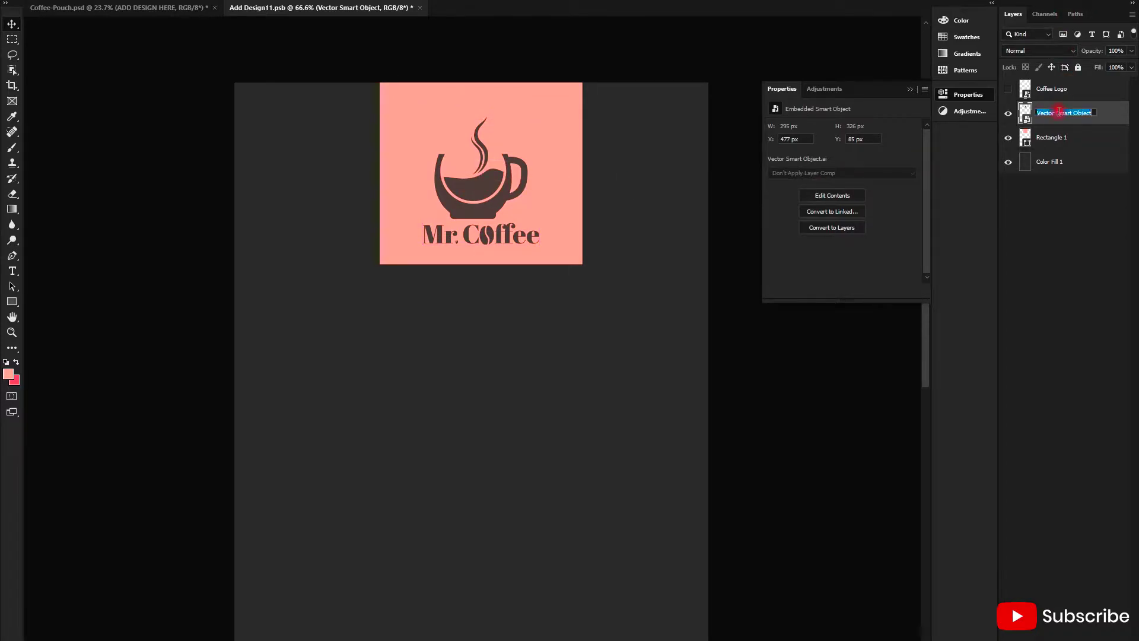
pyautogui.write('Brown Logo')
pyautogui.press('Return')
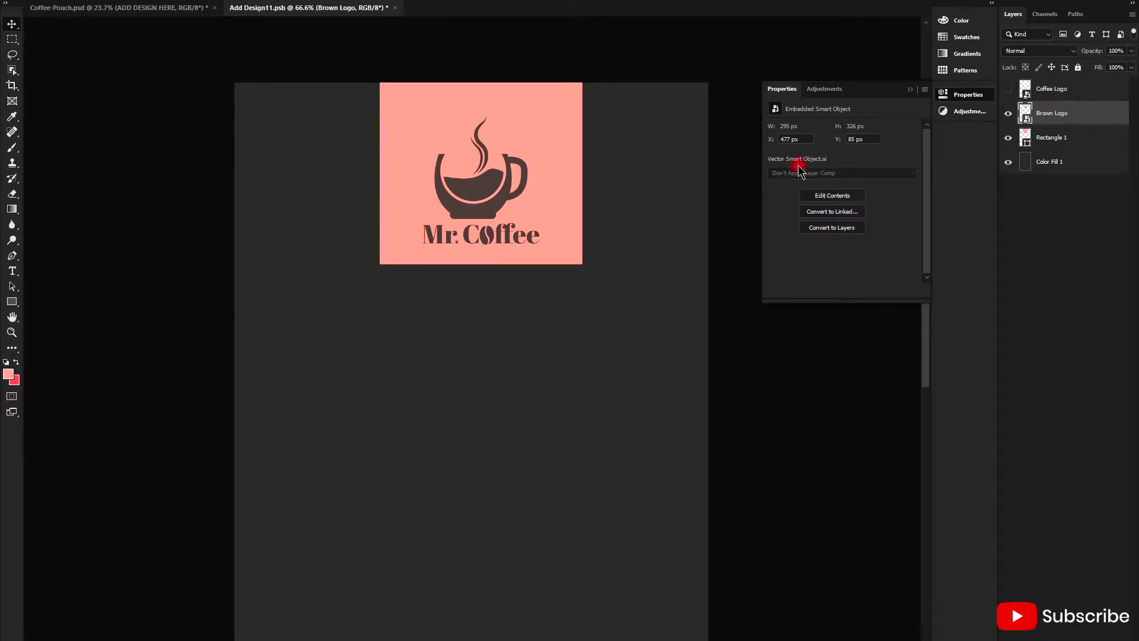
pyautogui.scroll(-2, 609, 195)
pyautogui.hotkey('ctrl', 's')
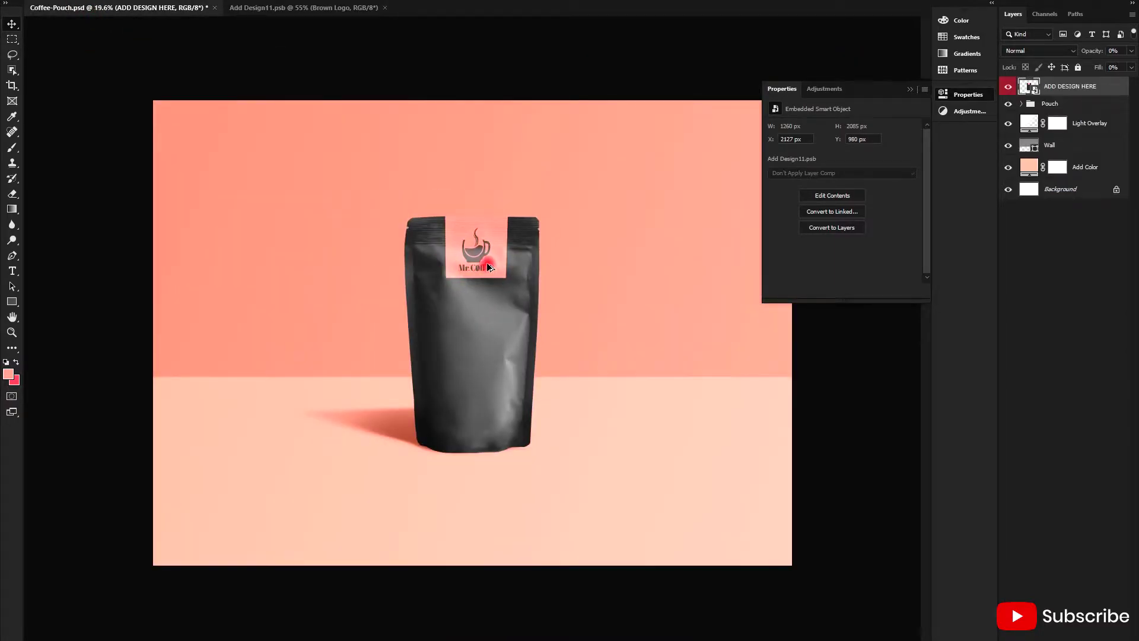
# Check the label on the pouch, then return to the design fitted in view
pyautogui.scroll(2, 487, 265)
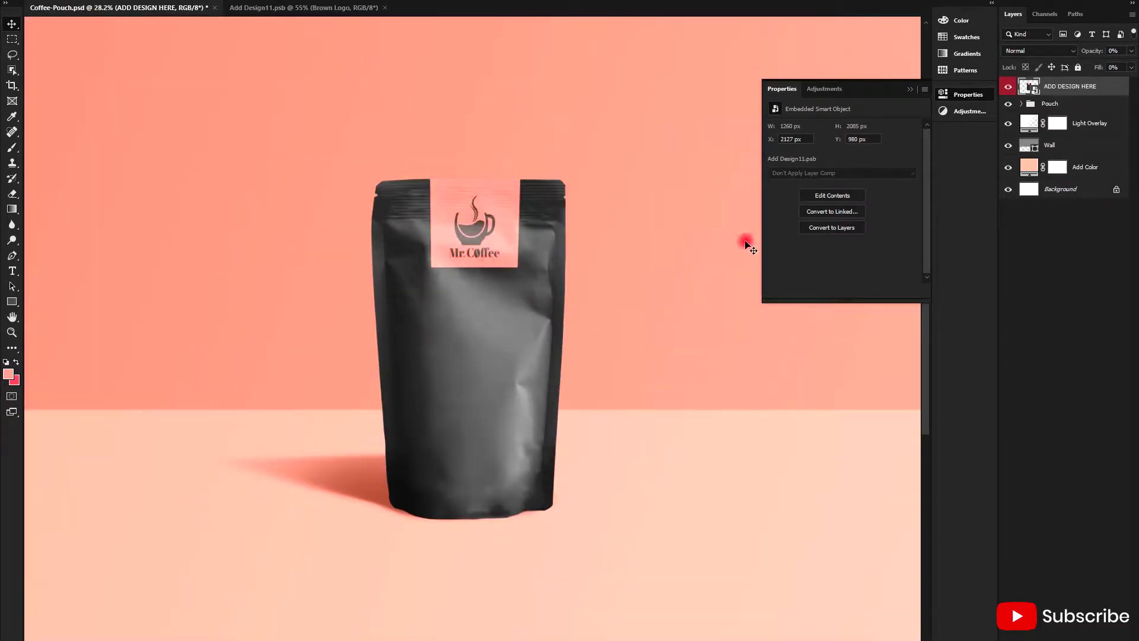
pyautogui.click(340, 12)
pyautogui.hotkey('ctrl', '0')
pyautogui.click(513, 127)
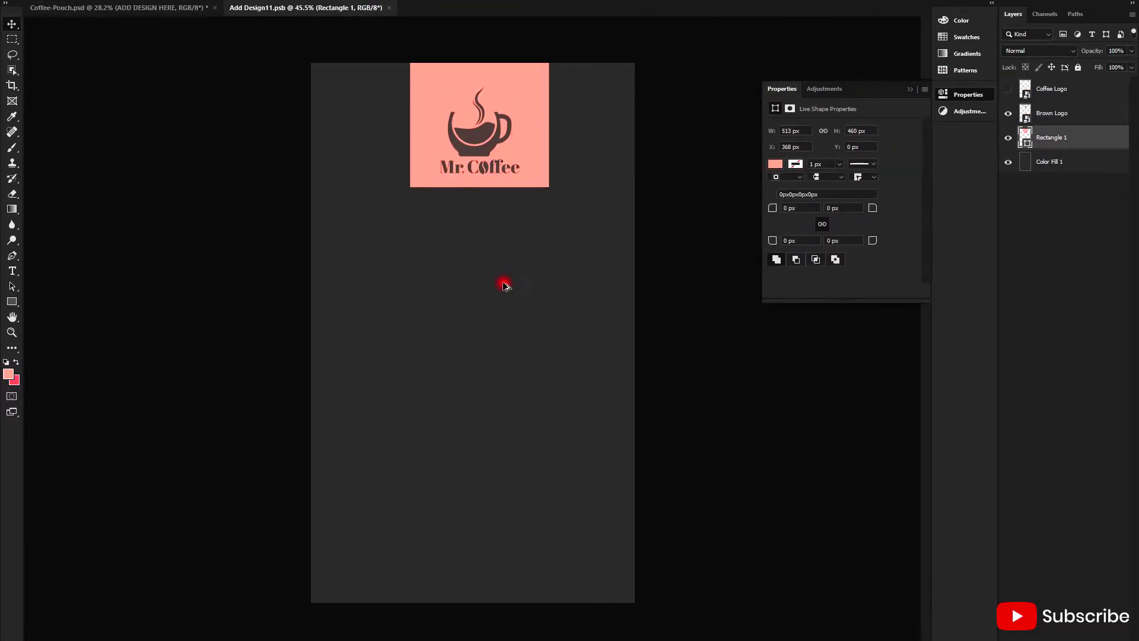
# Duplicate the pink rectangle into a 513 × 92 px strip at the right edge
pyautogui.hotkey('ctrl', '+')
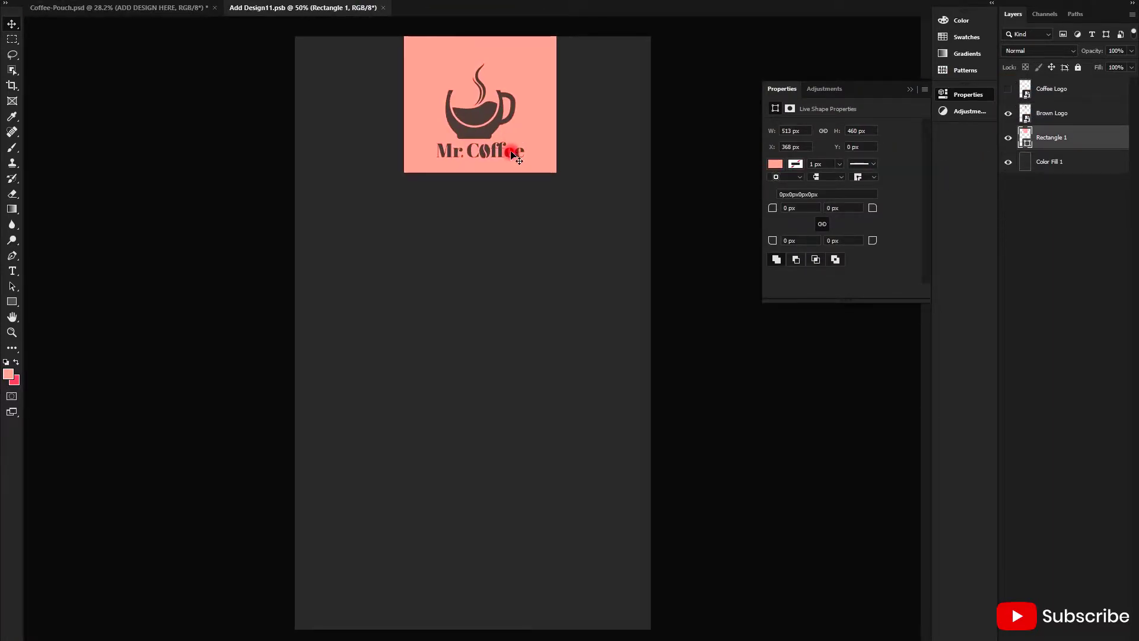
pyautogui.moveTo(536, 106)
pyautogui.mouseDown()
pyautogui.moveTo(558, 289)
pyautogui.moveTo(536, 300)
pyautogui.mouseUp()
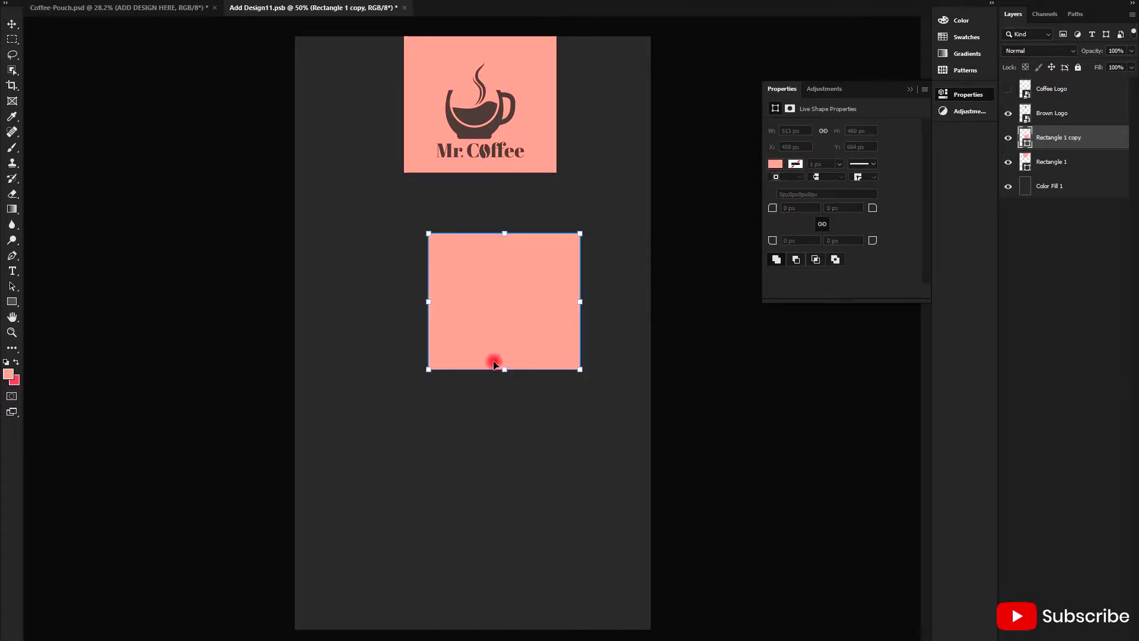
pyautogui.moveTo(505, 369)
pyautogui.mouseDown()
pyautogui.moveTo(511, 260)
pyautogui.moveTo(688, 159)
pyautogui.mouseUp()
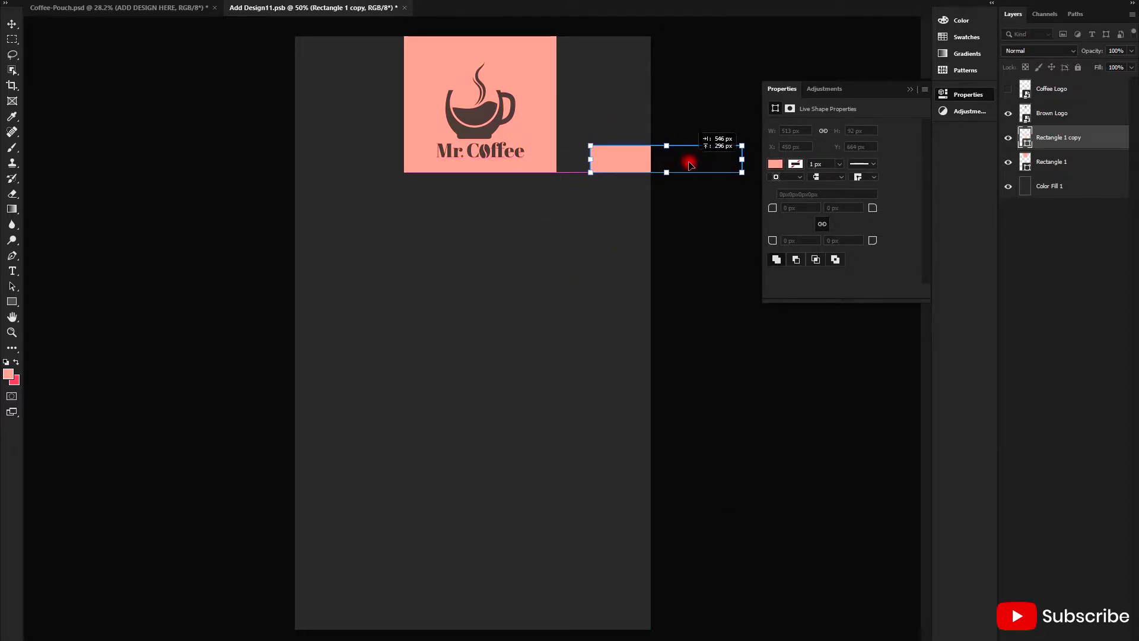
pyautogui.moveTo(688, 159); pyautogui.dragTo(689, 160)
pyautogui.click(697, 22)
pyautogui.click(1047, 139)
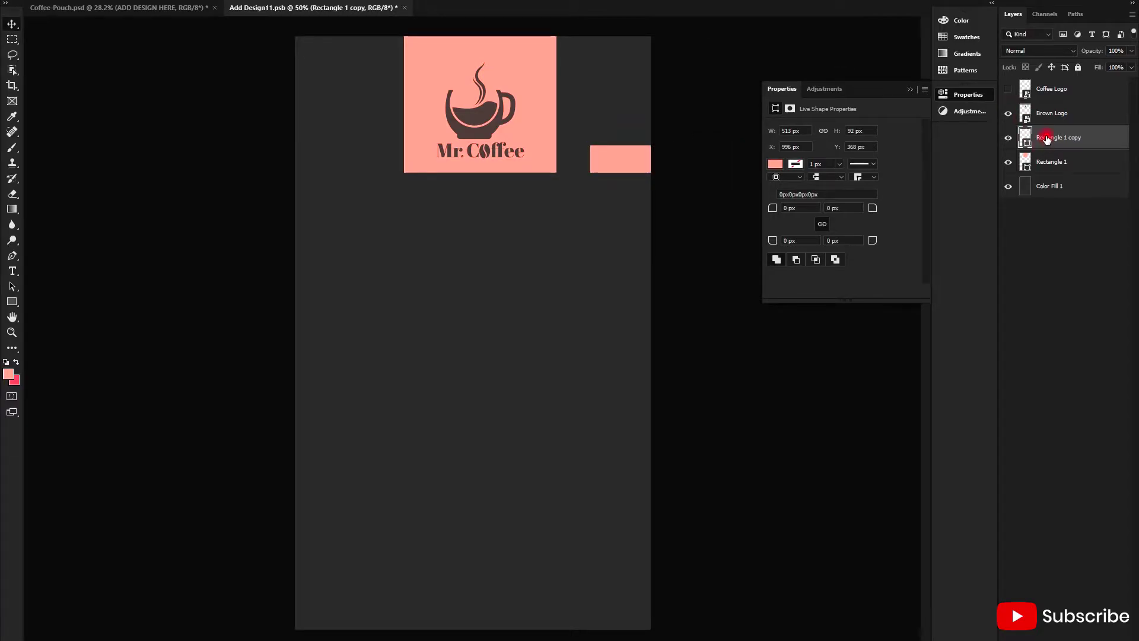
# Rename the strip's layer to 'Rec'
pyautogui.doubleClick(1052, 139)
pyautogui.click(1053, 138)
pyautogui.moveTo(1083, 134); pyautogui.dragTo(1025, 137)
pyautogui.write('Rec')
pyautogui.click(1081, 146)
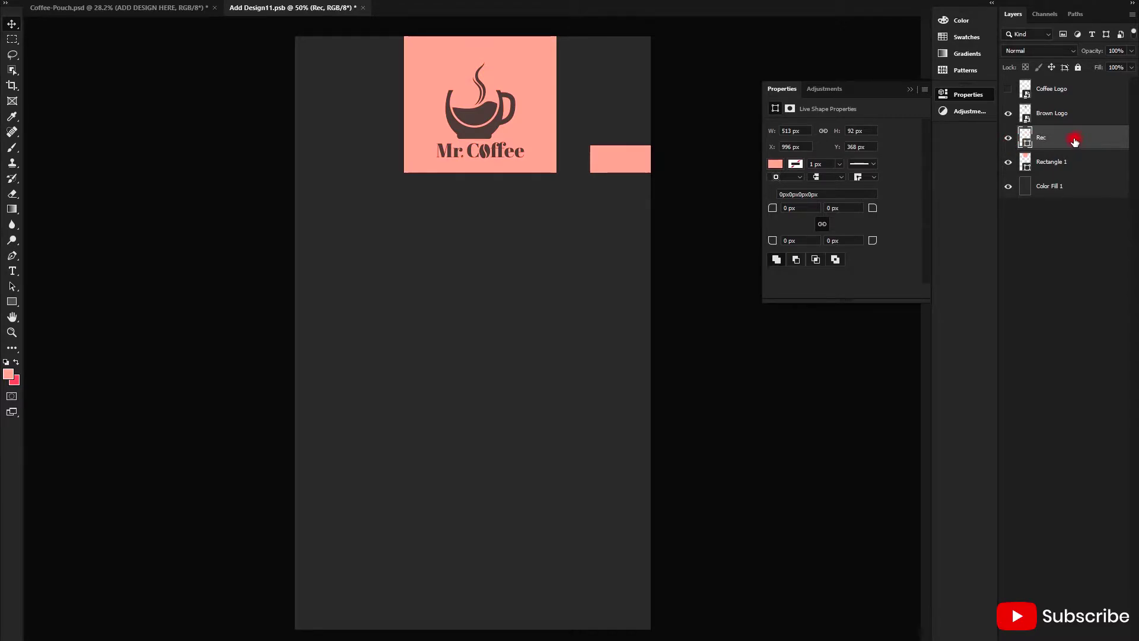
# Duplicate the Rec strip and move the copy to the left edge
pyautogui.hotkey('ctrl', 'j')
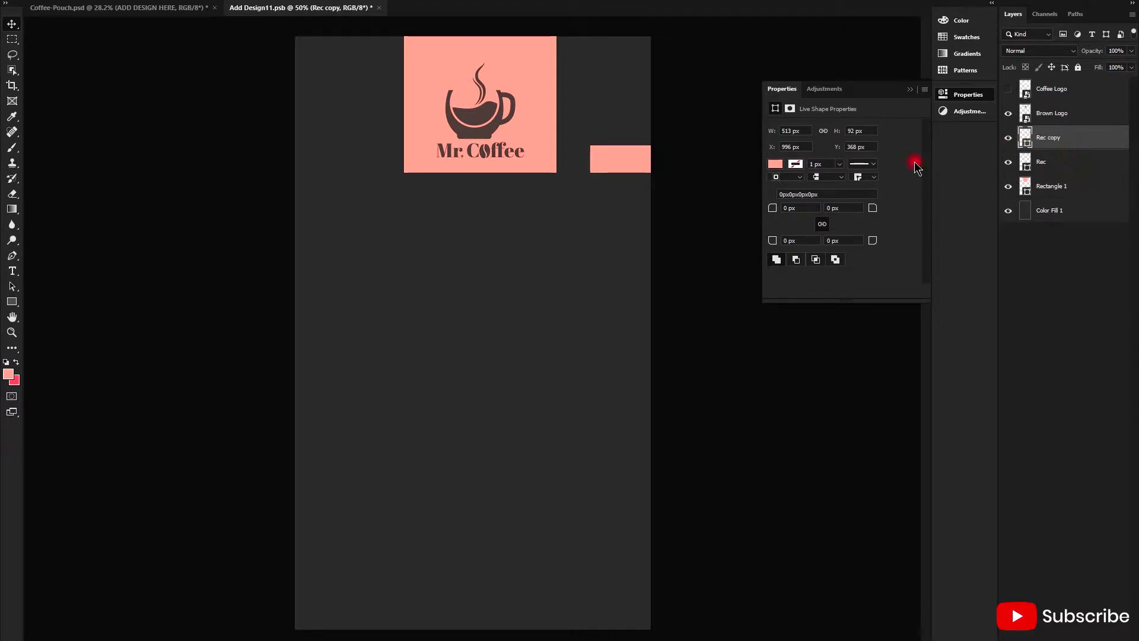
pyautogui.moveTo(604, 159)
pyautogui.mouseDown()
pyautogui.moveTo(325, 159)
pyautogui.moveTo(344, 158)
pyautogui.mouseUp()
pyautogui.hotkey('ctrl', '-')
pyautogui.hotkey('ctrl', '-')
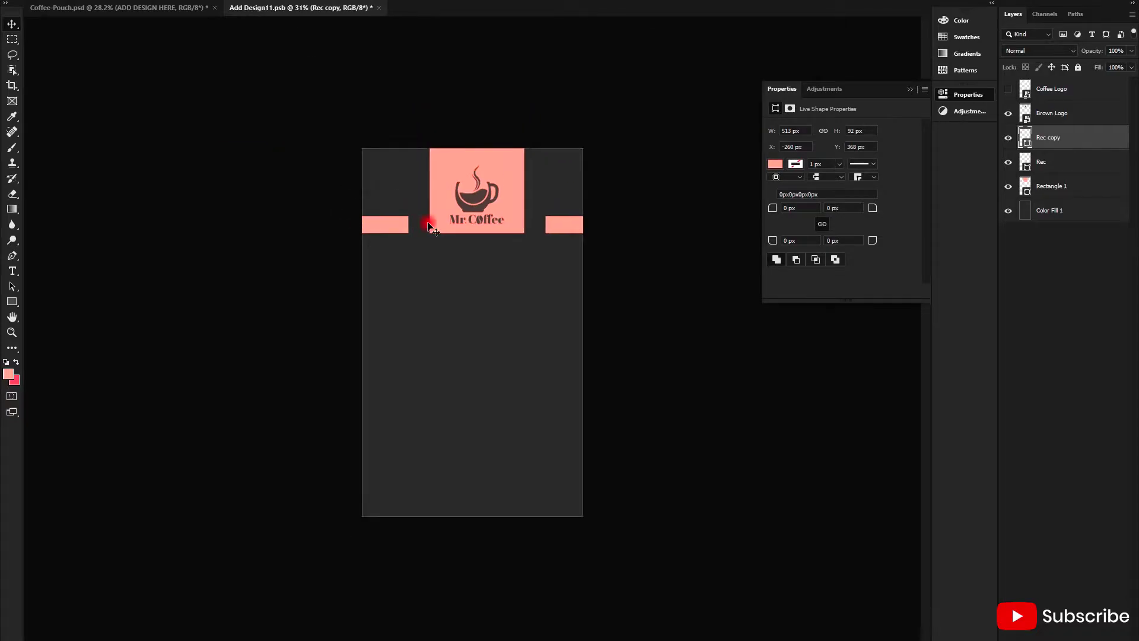
pyautogui.click(21, 1)
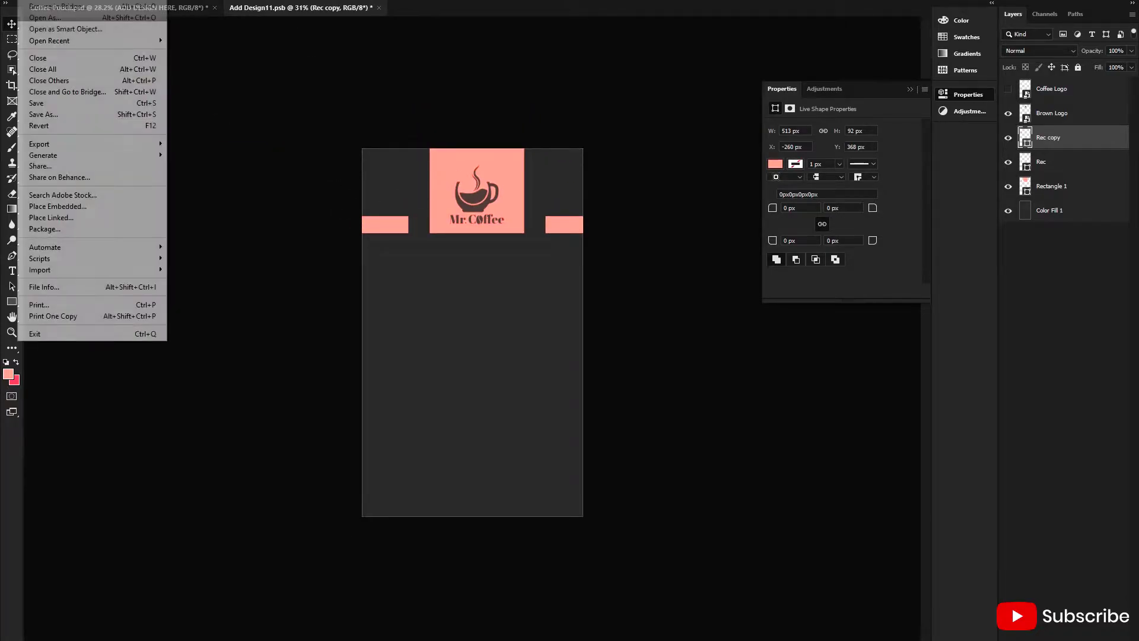
# Save, preview both side strips on the pouch mockup, then return and select Rec
pyautogui.click(54, 103)
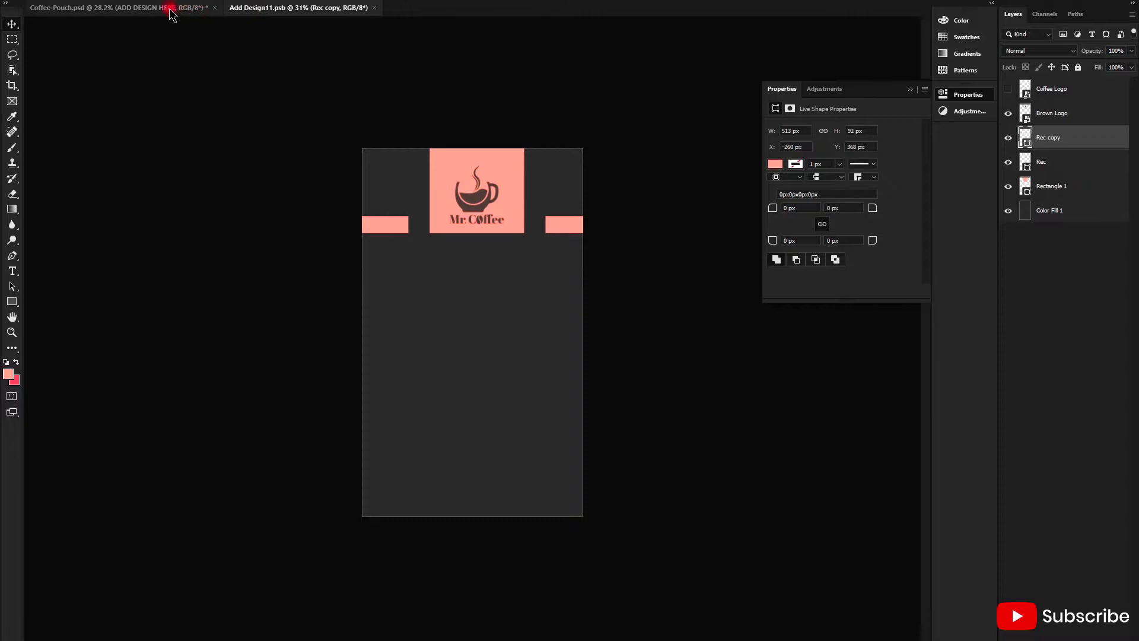
pyautogui.click(168, 7)
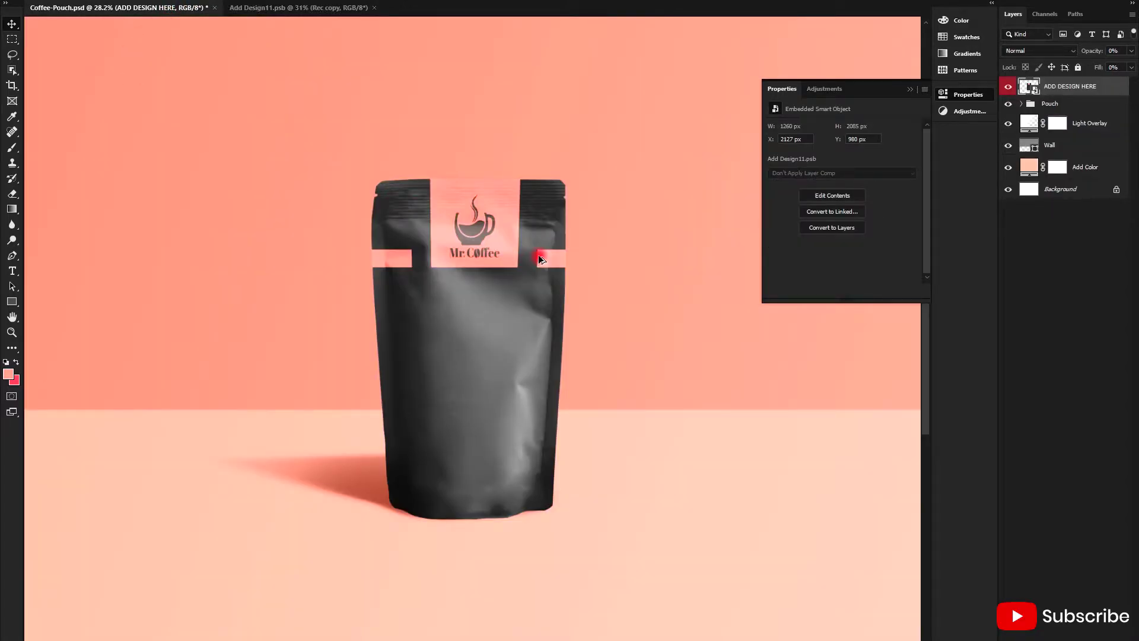
pyautogui.hotkey('ctrl', '-')
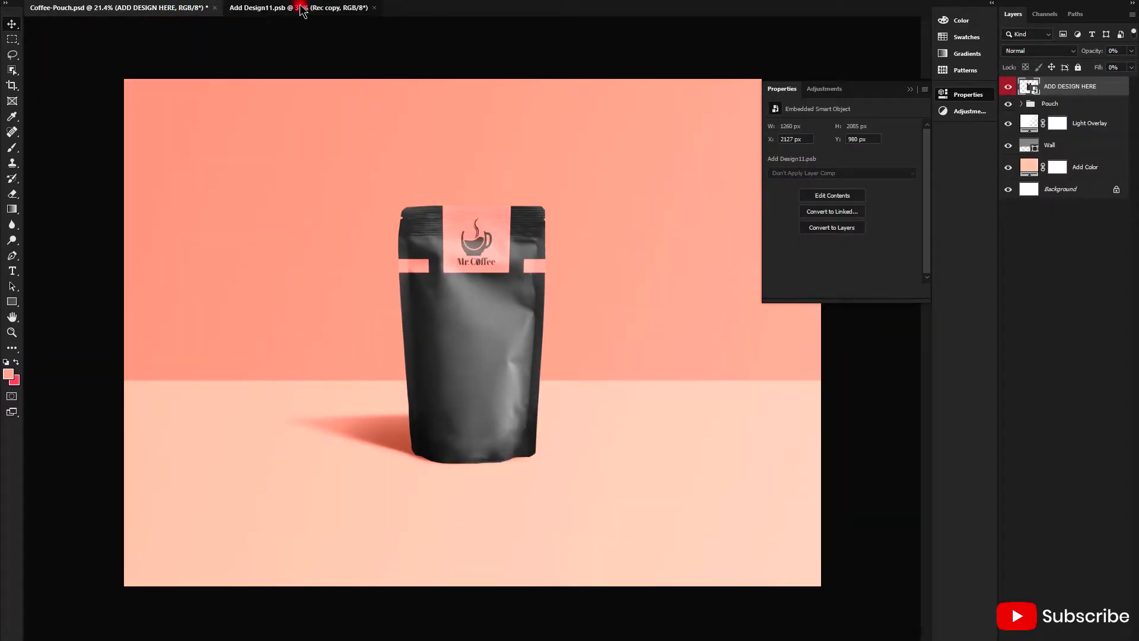
pyautogui.click(300, 7)
pyautogui.click(559, 225)
# Delete the Rec and Rec copy strips, then reselect the pink rectangle
pyautogui.press('Delete')
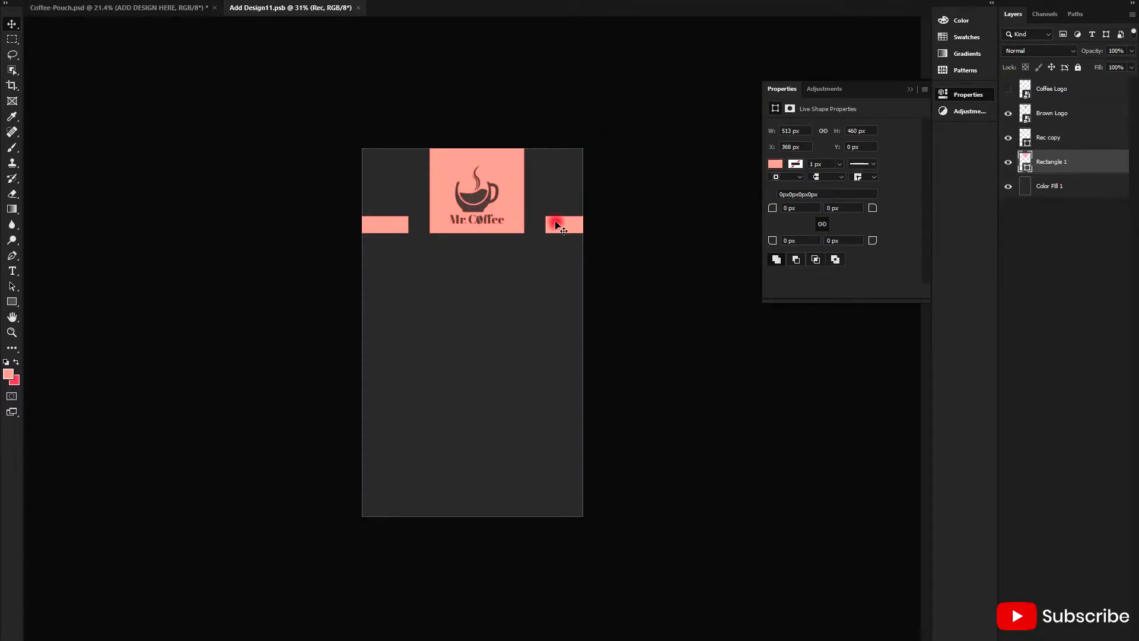
pyautogui.click(391, 224)
pyautogui.press('Delete')
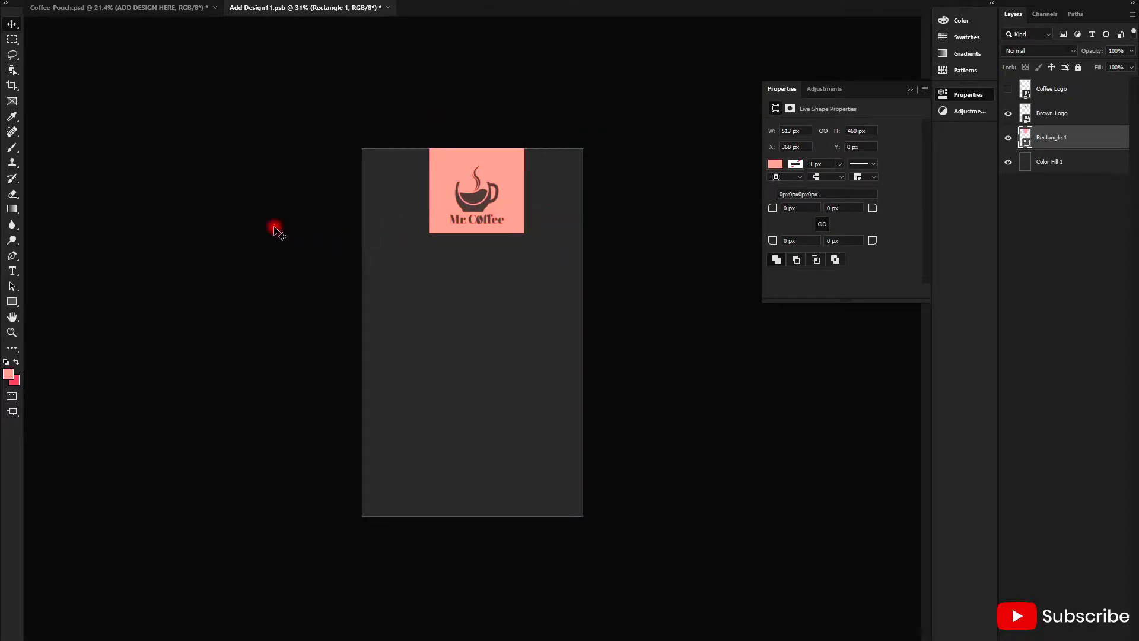
pyautogui.scroll(3, 487, 200)
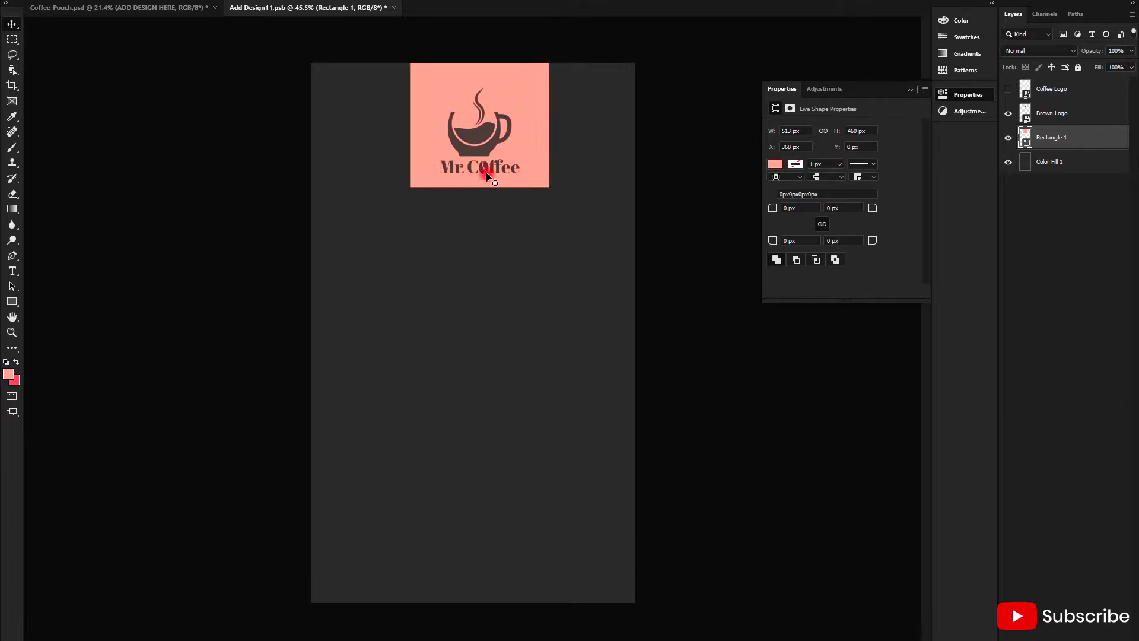
pyautogui.click(477, 145)
pyautogui.click(539, 158)
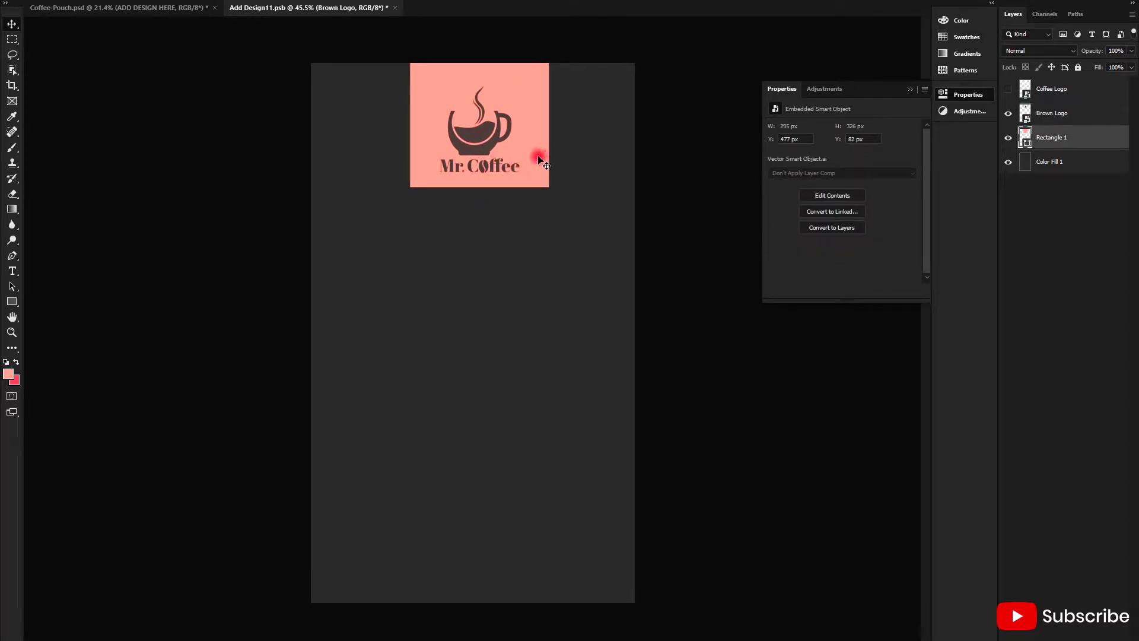
pyautogui.scroll(-2, 361, 308)
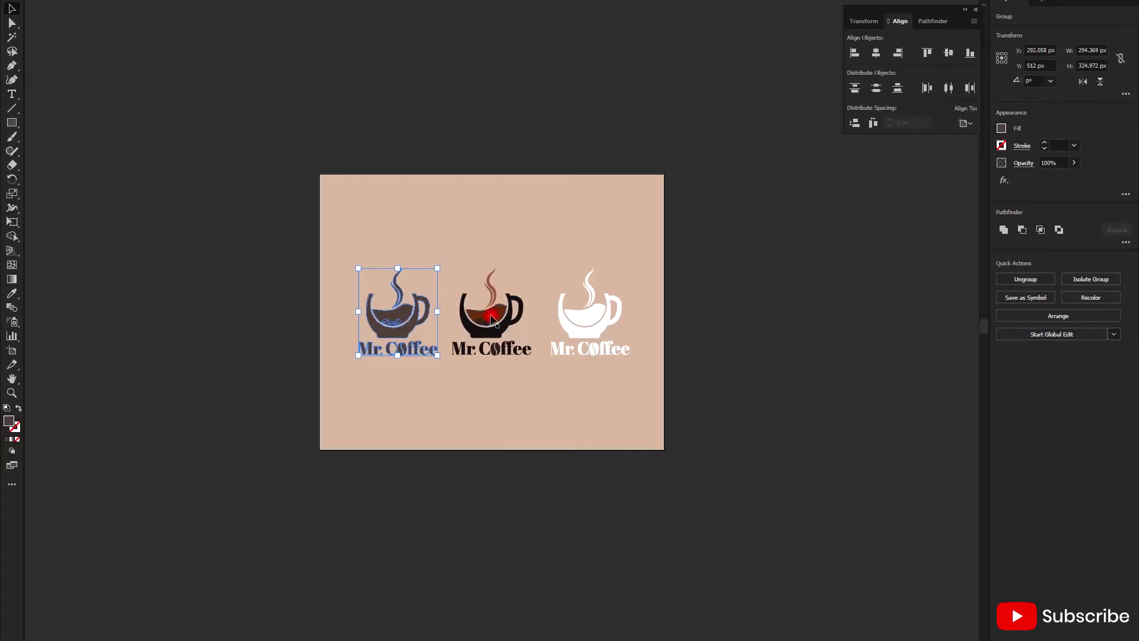
# Ungroup the dark-brown cup logo in Illustrator
pyautogui.scroll(5, 489, 329)
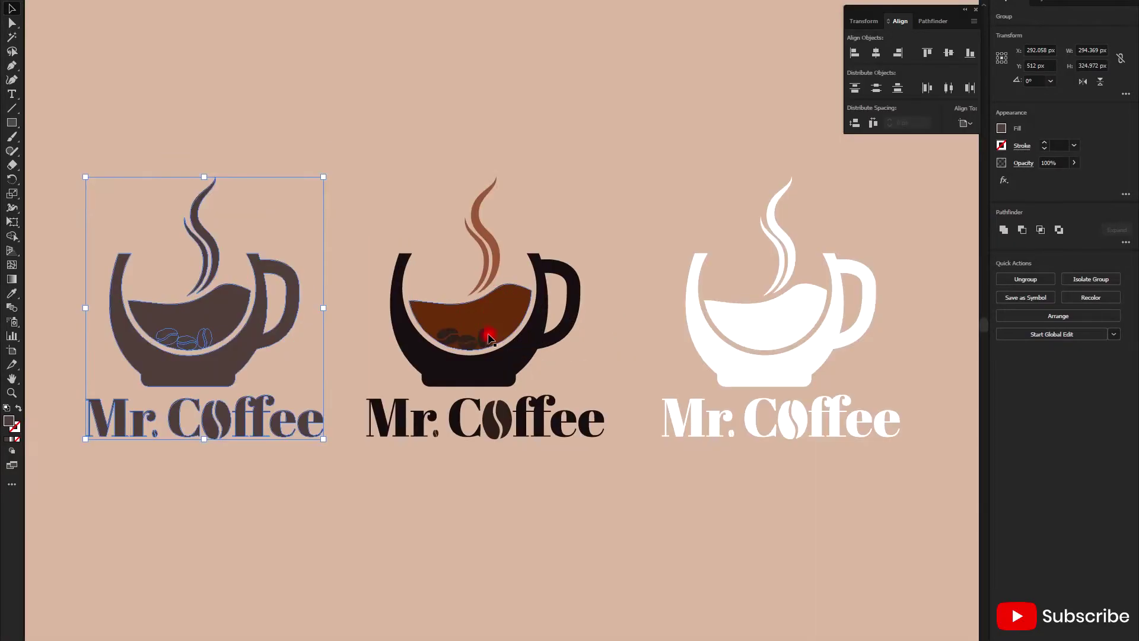
pyautogui.click(487, 342)
pyautogui.rightClick(485, 342)
pyautogui.click(605, 465)
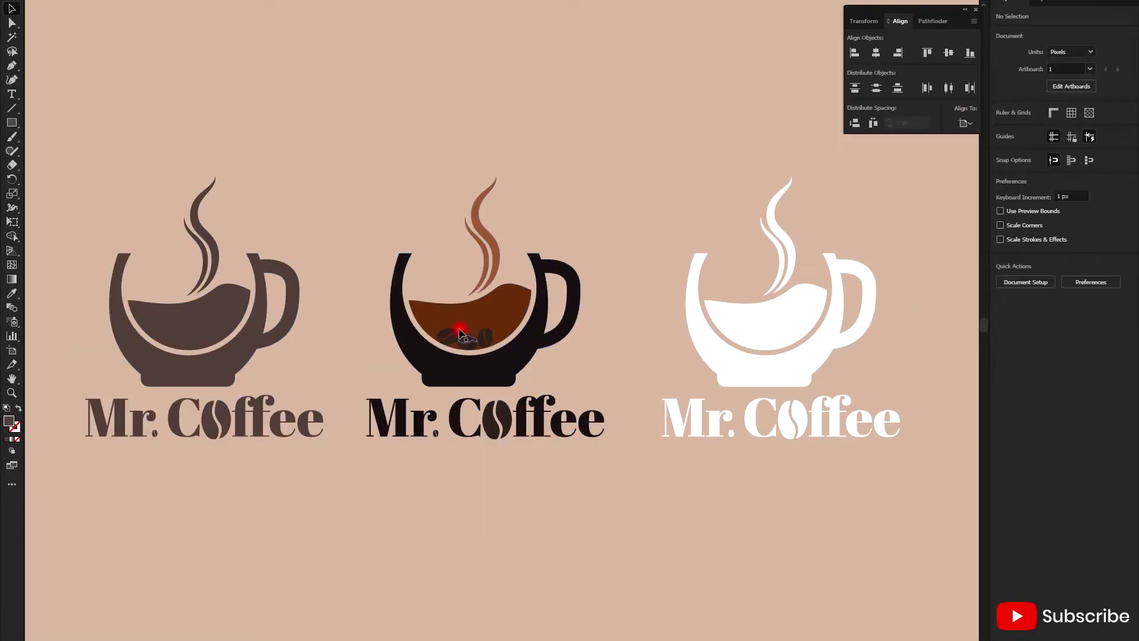
pyautogui.moveTo(483, 343); pyautogui.dragTo(615, 254)
pyautogui.hotkey('ctrl', 'z')
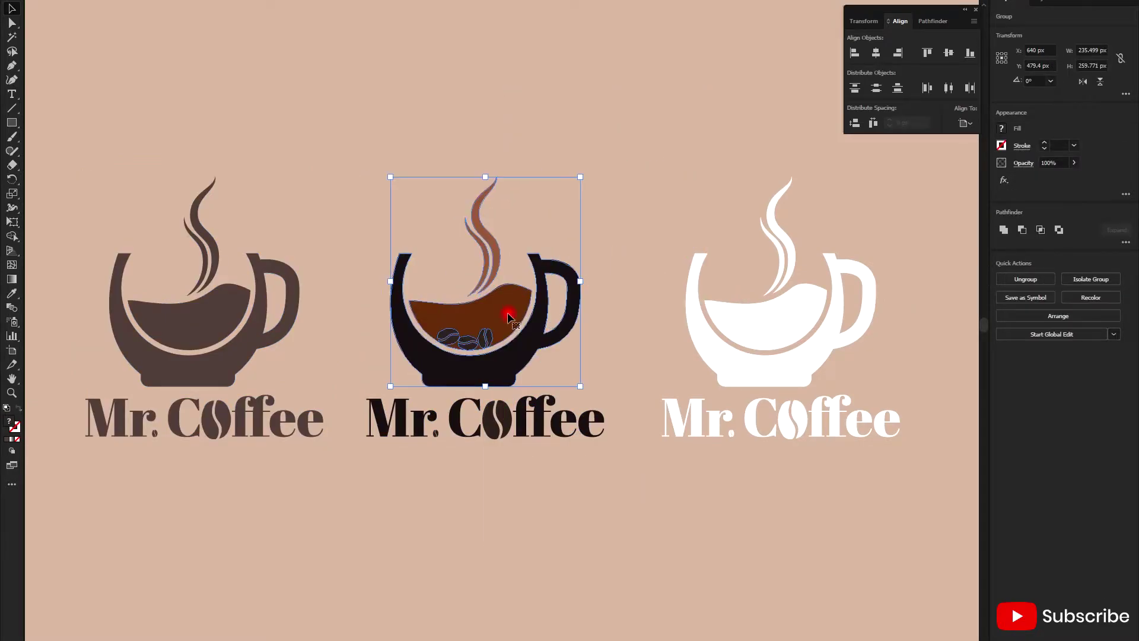
pyautogui.rightClick(508, 313)
pyautogui.click(563, 413)
# Pull two coffee beans out beside the cup
pyautogui.moveTo(476, 335); pyautogui.dragTo(614, 332)
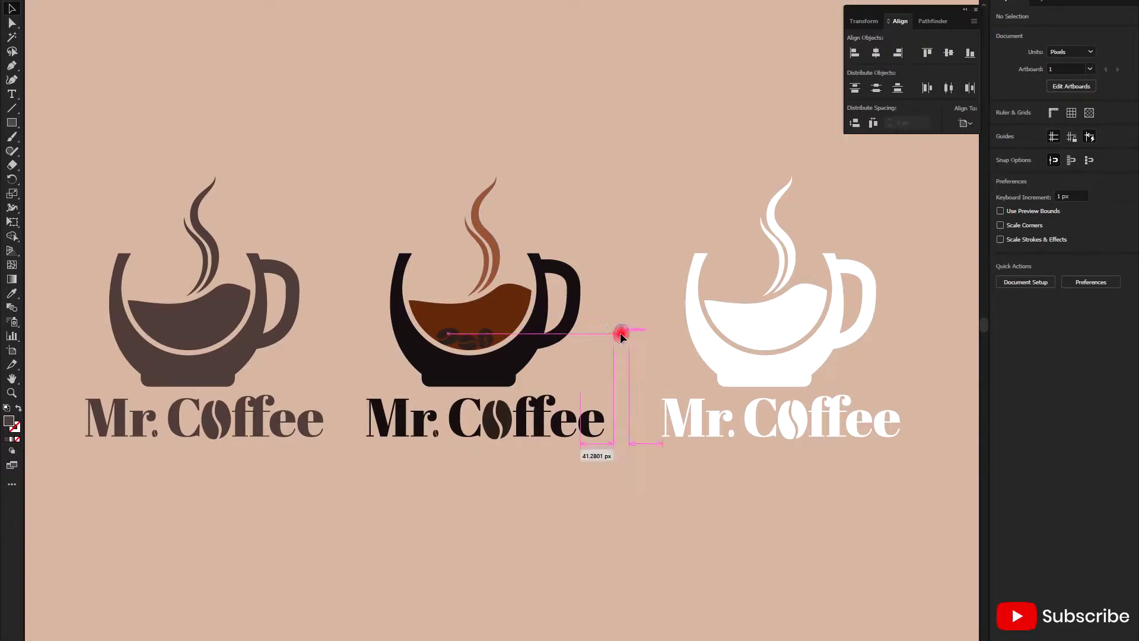
pyautogui.moveTo(472, 345); pyautogui.dragTo(611, 374)
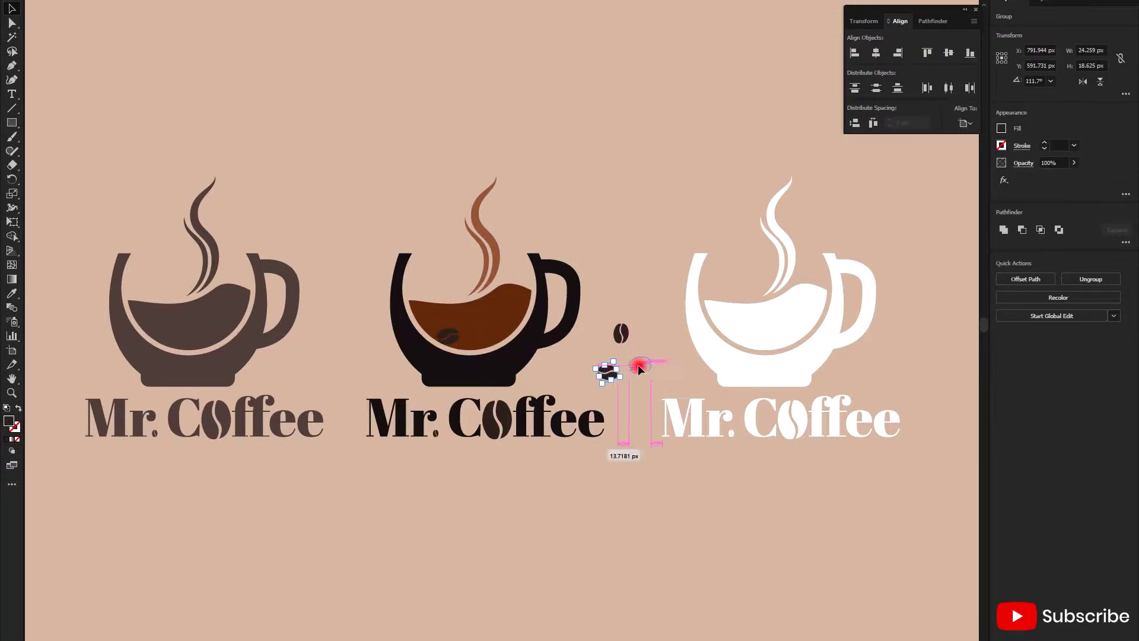
pyautogui.moveTo(606, 372)
pyautogui.mouseDown()
pyautogui.moveTo(640, 358)
pyautogui.moveTo(269, 622)
pyautogui.mouseUp()
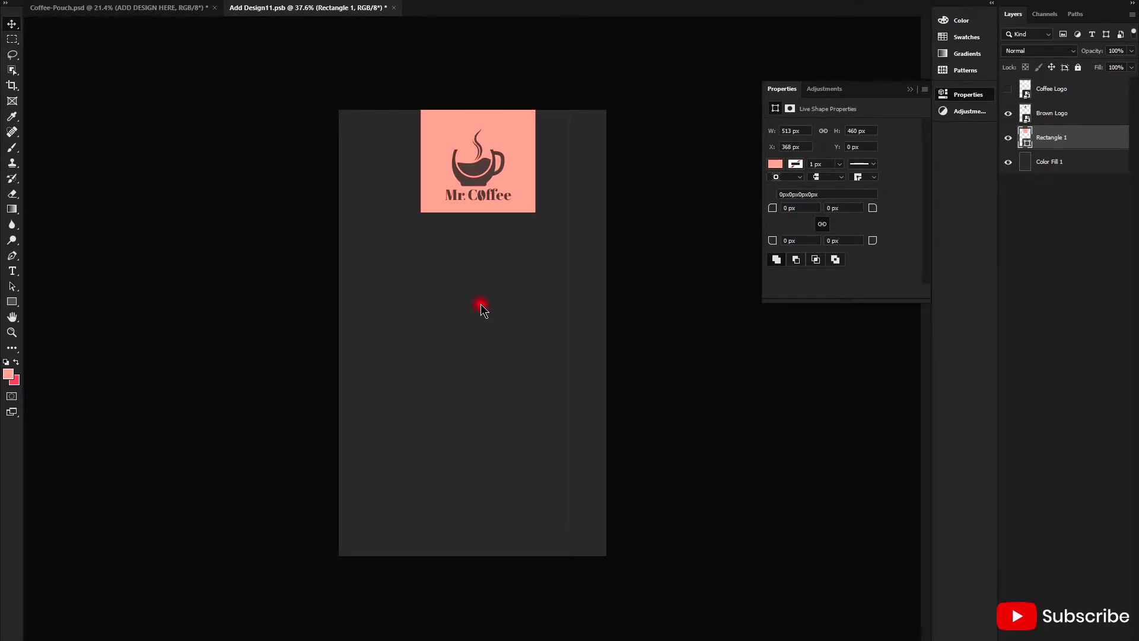
# Paste the coffee bean into the label design and move it onto the cup
pyautogui.hotkey('ctrl', 'v')
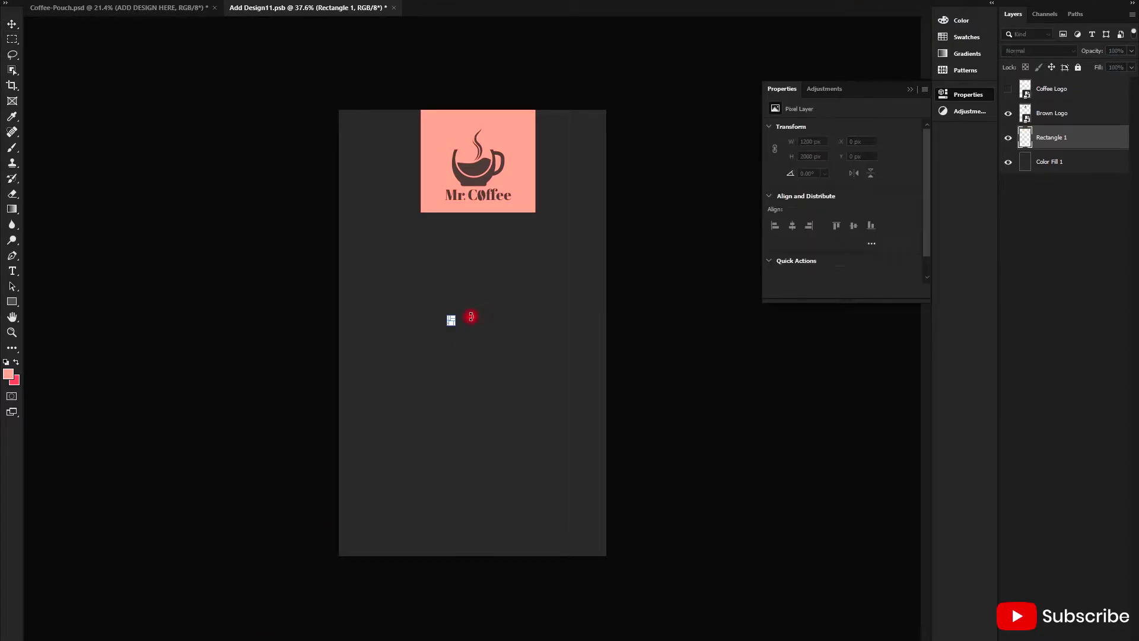
pyautogui.scroll(2, 452, 328)
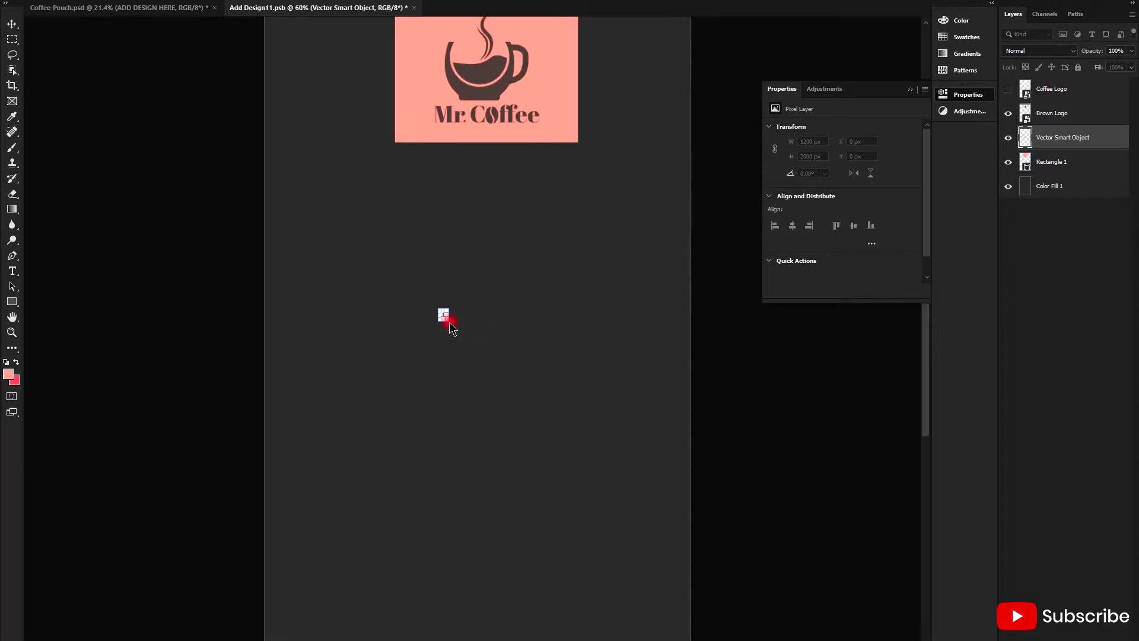
pyautogui.moveTo(444, 315); pyautogui.dragTo(461, 335)
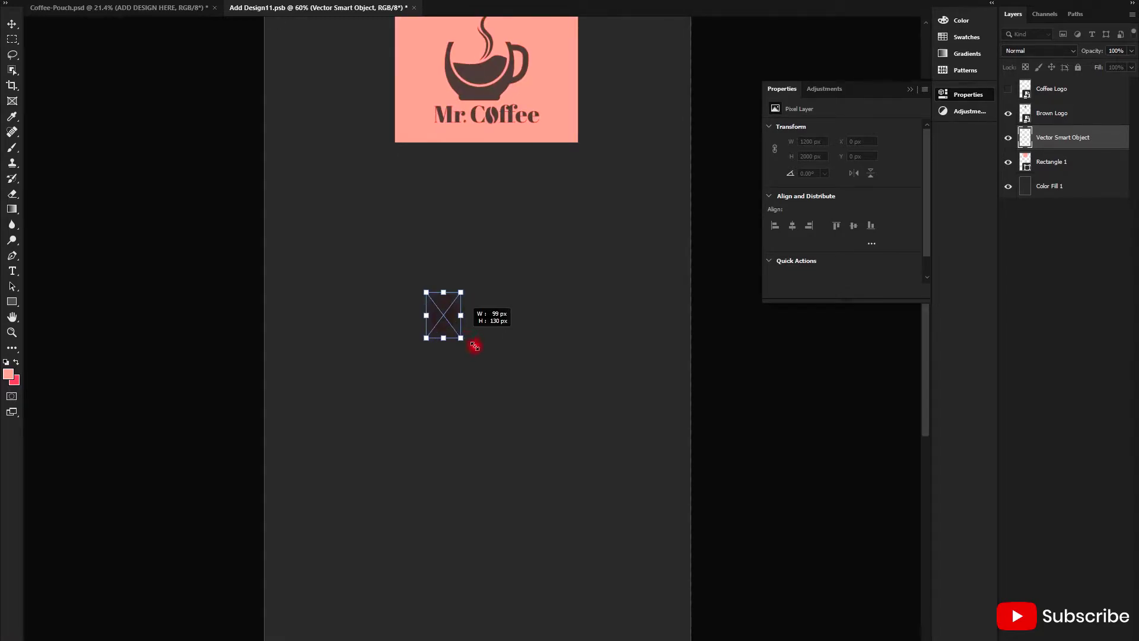
pyautogui.press('Return')
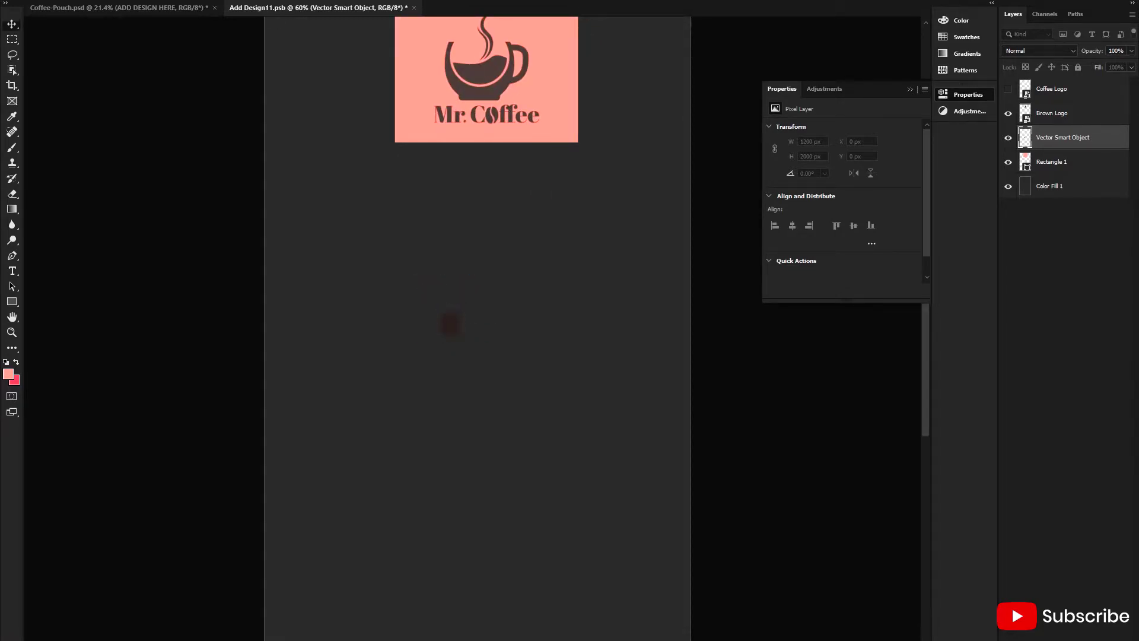
pyautogui.moveTo(452, 328); pyautogui.dragTo(414, 117)
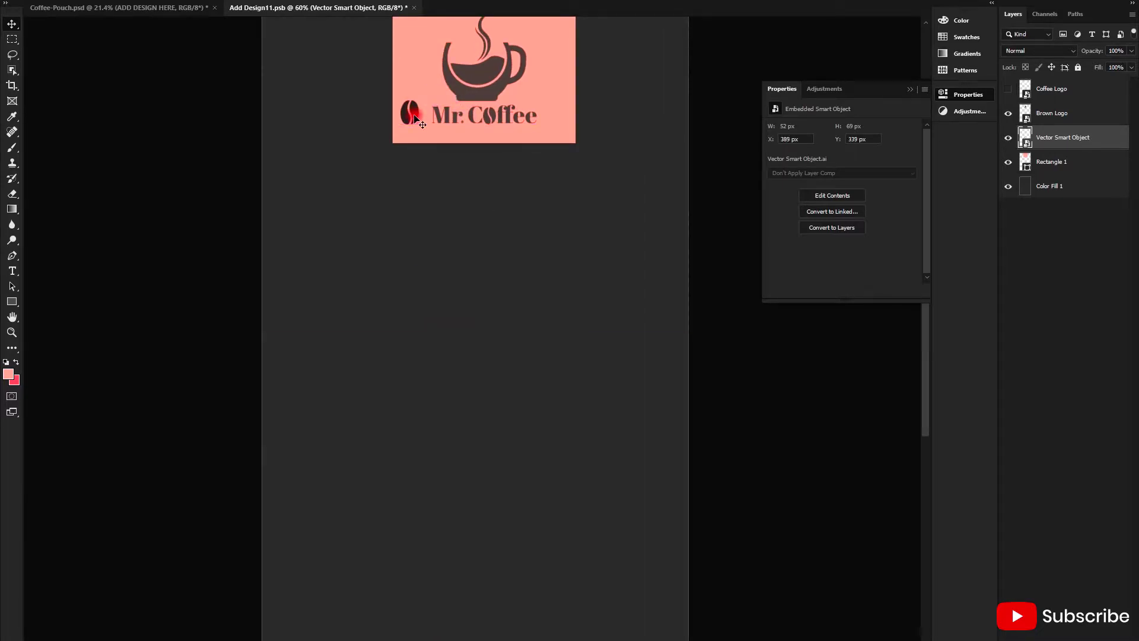
pyautogui.scroll(1, 414, 116)
pyautogui.moveTo(417, 144); pyautogui.dragTo(481, 107)
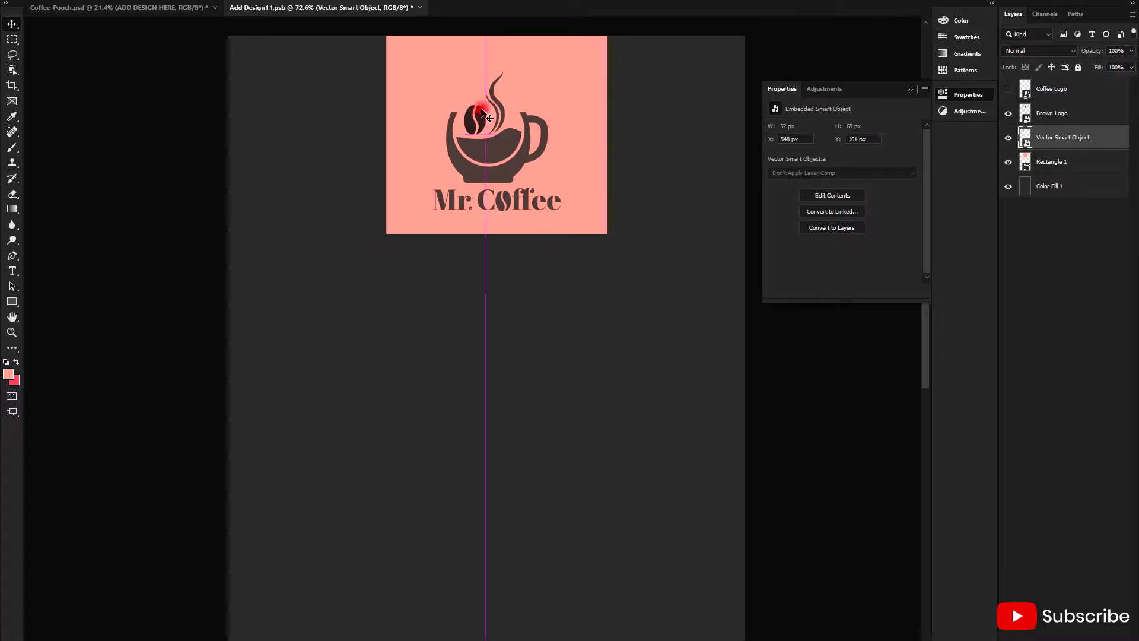
# Scale the bean down to 28 × 21 px and settle it on the coffee surface
pyautogui.scroll(2, 482, 105)
pyautogui.scroll(2, 482, 105)
pyautogui.scroll(1, 482, 109)
pyautogui.hotkey('ctrl', 't')
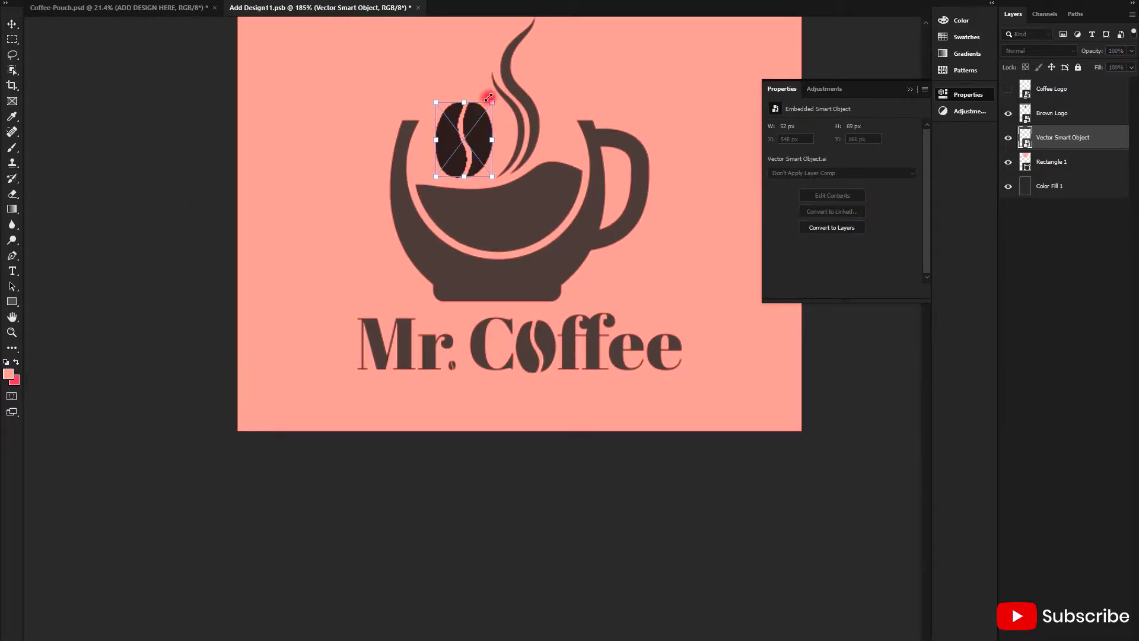
pyautogui.moveTo(492, 102)
pyautogui.mouseDown()
pyautogui.moveTo(450, 153)
pyautogui.moveTo(475, 179)
pyautogui.moveTo(484, 159)
pyautogui.mouseUp()
pyautogui.press('Return')
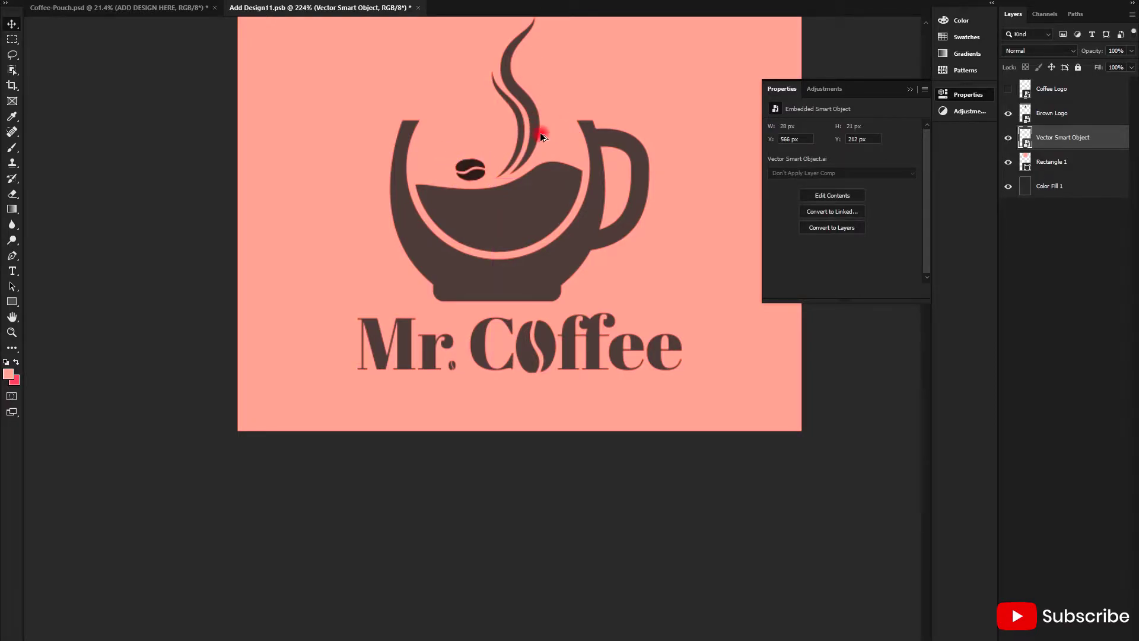
pyautogui.scroll(2, 541, 137)
pyautogui.click(439, 203)
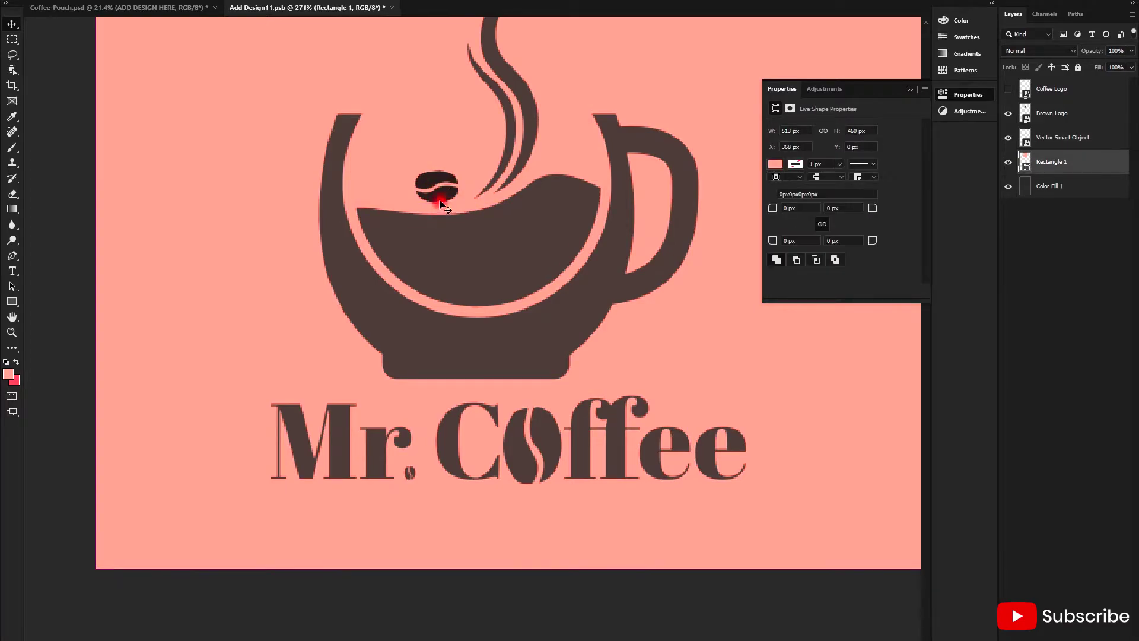
pyautogui.click(440, 203)
pyautogui.moveTo(441, 197); pyautogui.dragTo(436, 209)
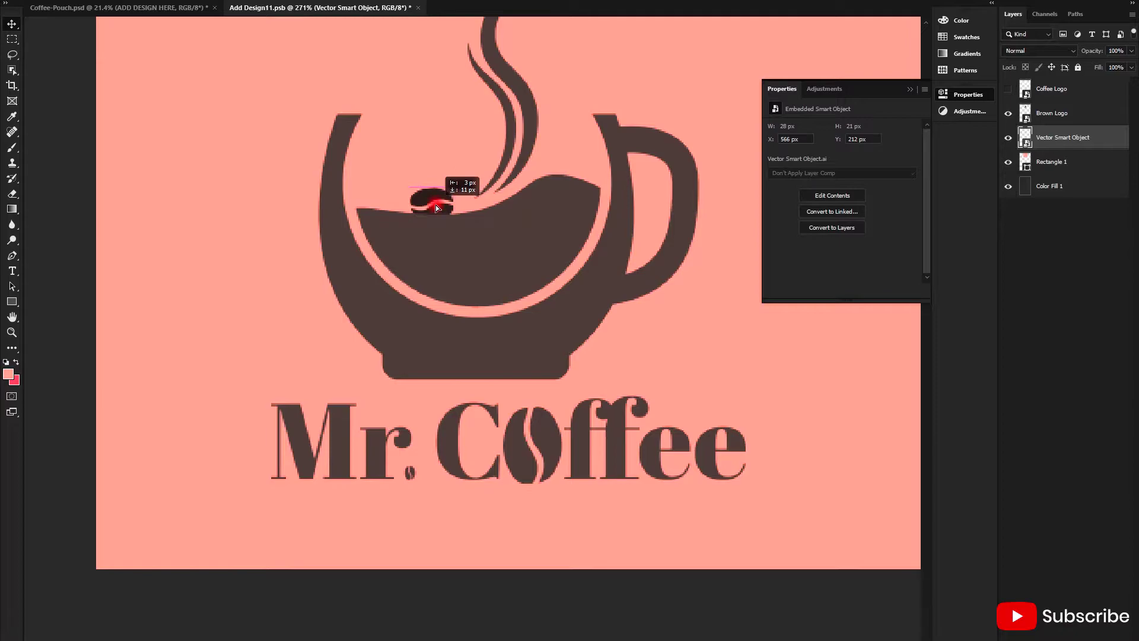
pyautogui.moveTo(435, 208); pyautogui.dragTo(432, 205)
# Rename the bean layer to Coffee Beans and raise the bean slightly on the coffee
pyautogui.doubleClick(1060, 139)
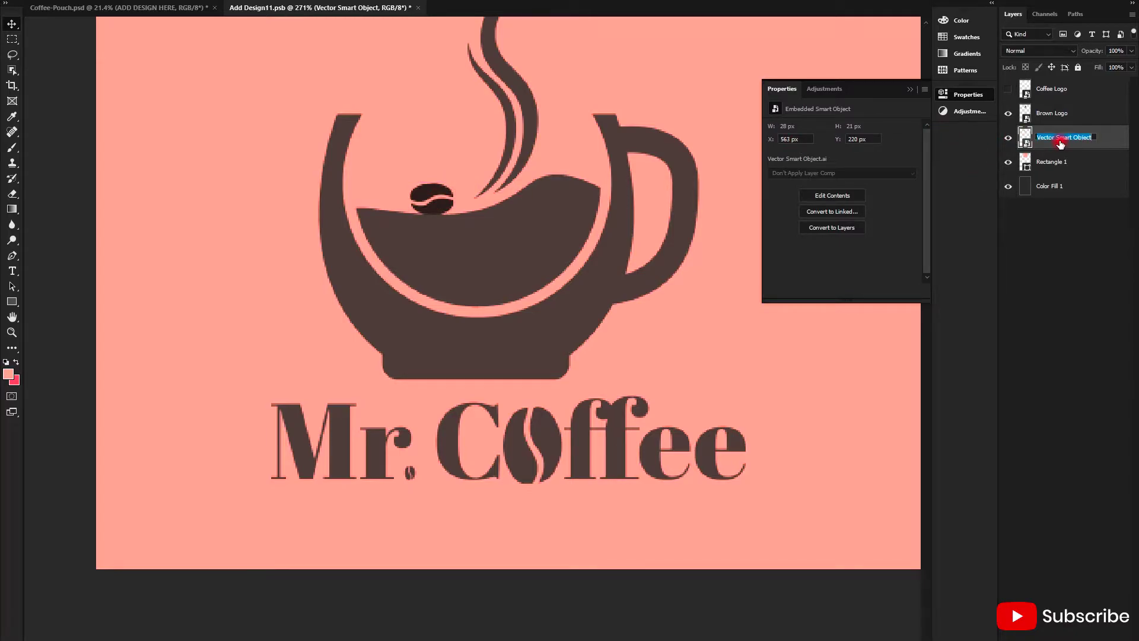
pyautogui.write('Coffee Beans')
pyautogui.press('Return')
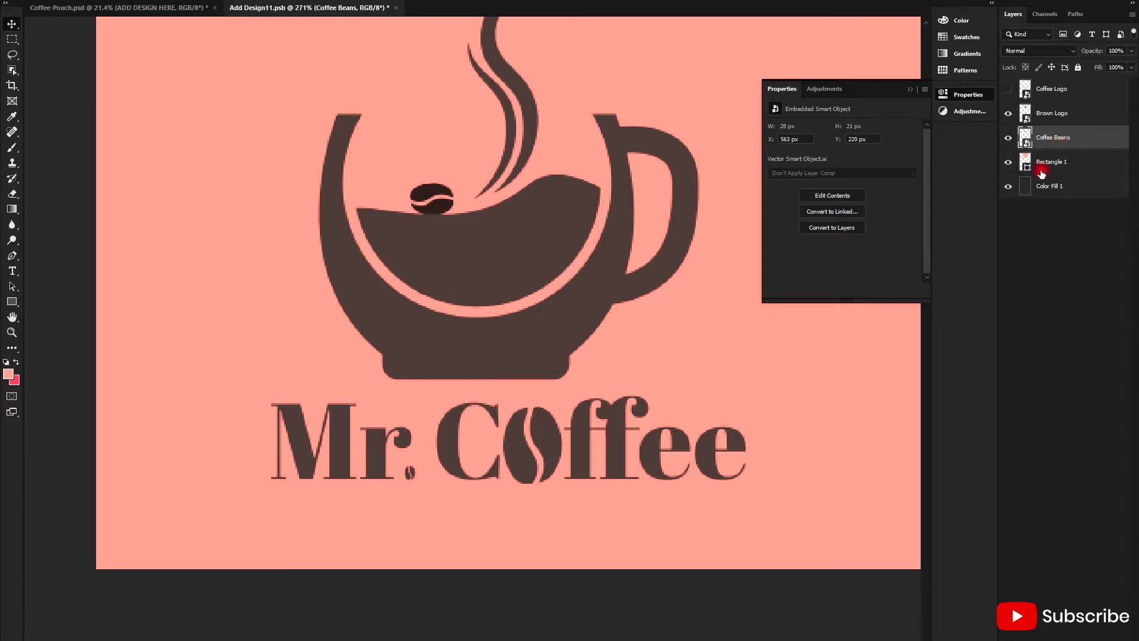
pyautogui.scroll(-3, 476, 190)
pyautogui.scroll(2, 428, 199)
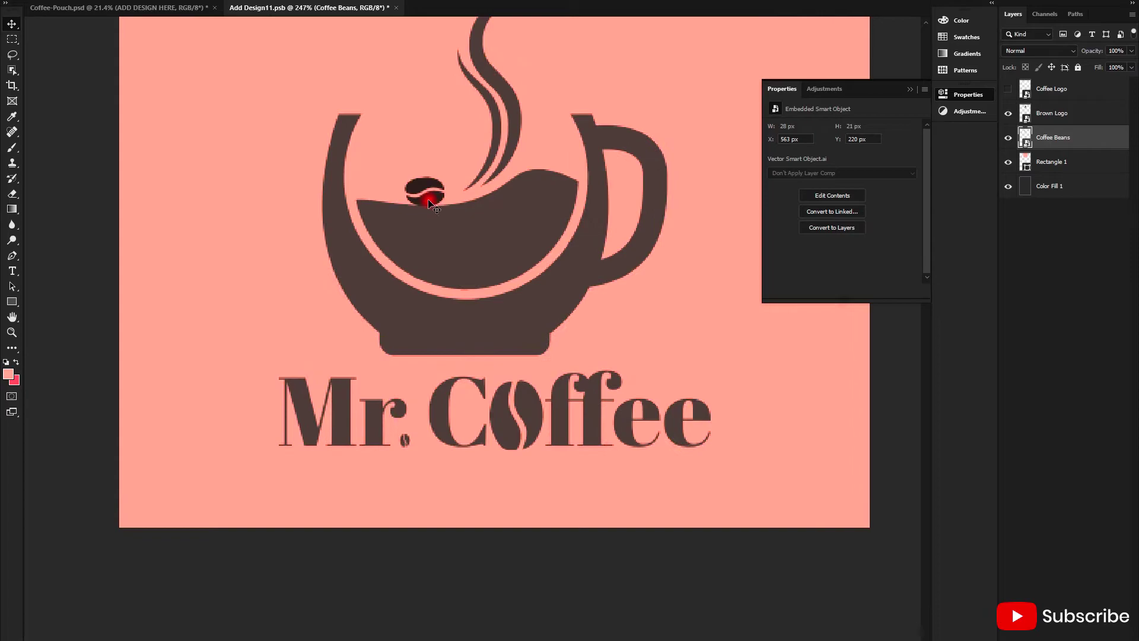
pyautogui.scroll(1, 504, 332)
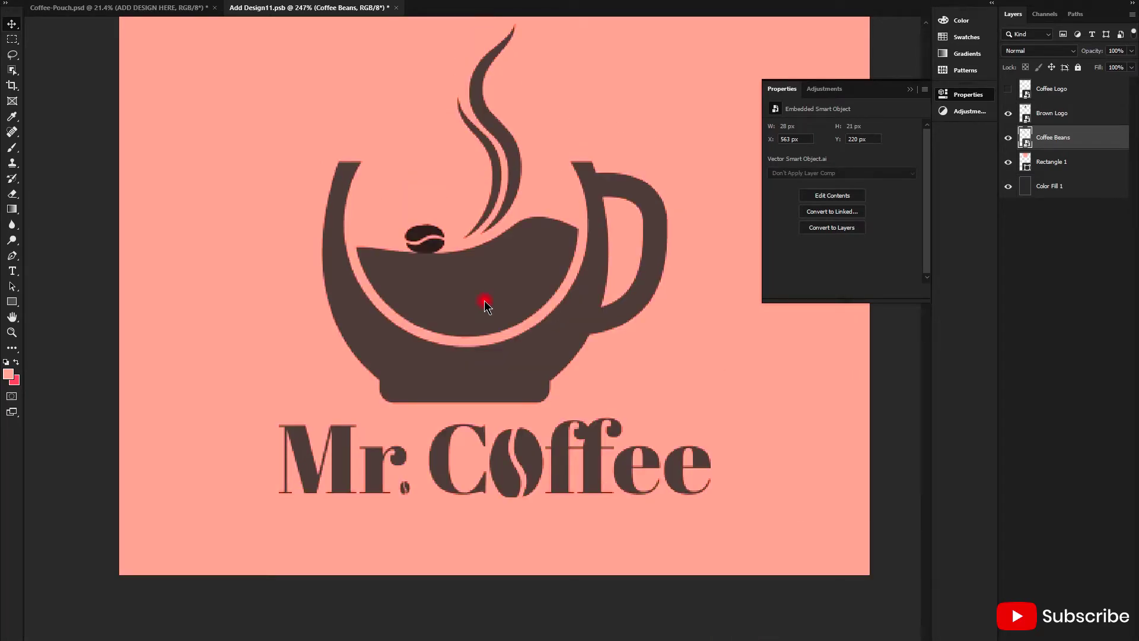
pyautogui.scroll(2, 484, 300)
pyautogui.scroll(-3, 433, 297)
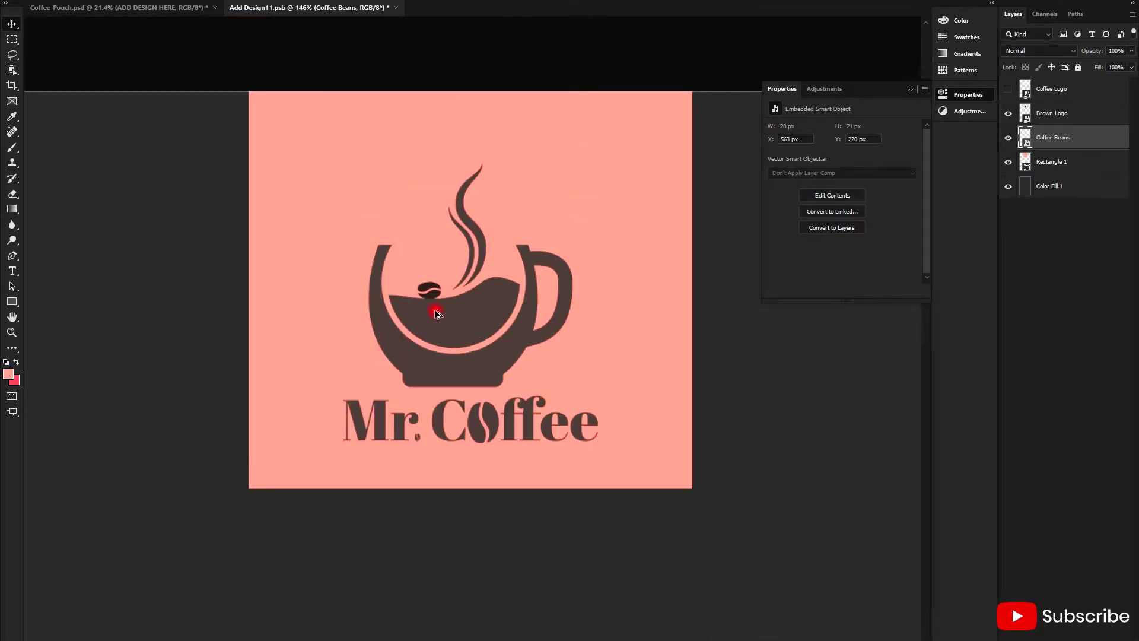
pyautogui.scroll(-1, 593, 349)
pyautogui.scroll(-2, 551, 353)
pyautogui.scroll(6, 462, 317)
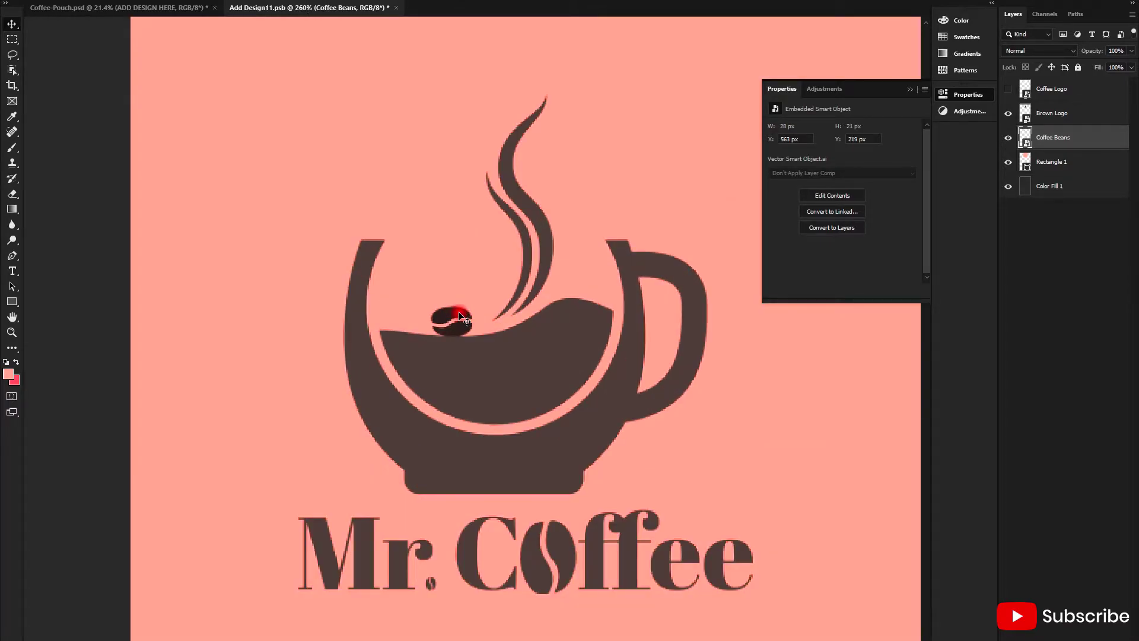
pyautogui.moveTo(462, 317); pyautogui.dragTo(447, 303)
# Duplicate the bean as Coffee Beans 2, then tilt it and move it left onto the coffee
pyautogui.hotkey('ctrl', 'j')
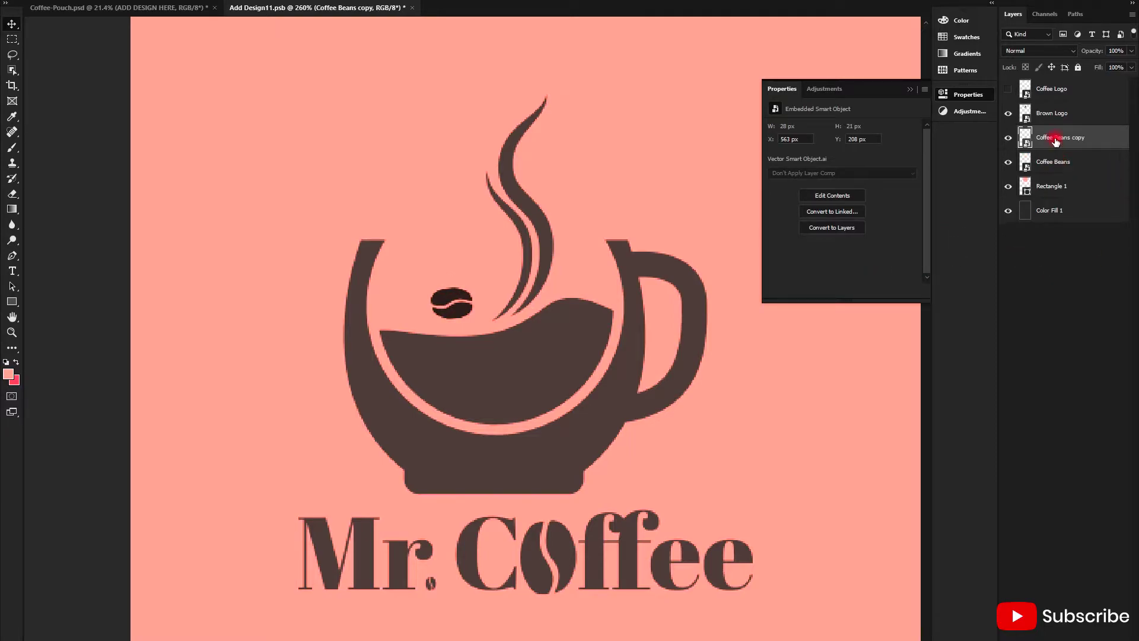
pyautogui.doubleClick(1056, 138)
pyautogui.click(1091, 135)
pyautogui.doubleClick(1079, 138)
pyautogui.write('2')
pyautogui.press('Return')
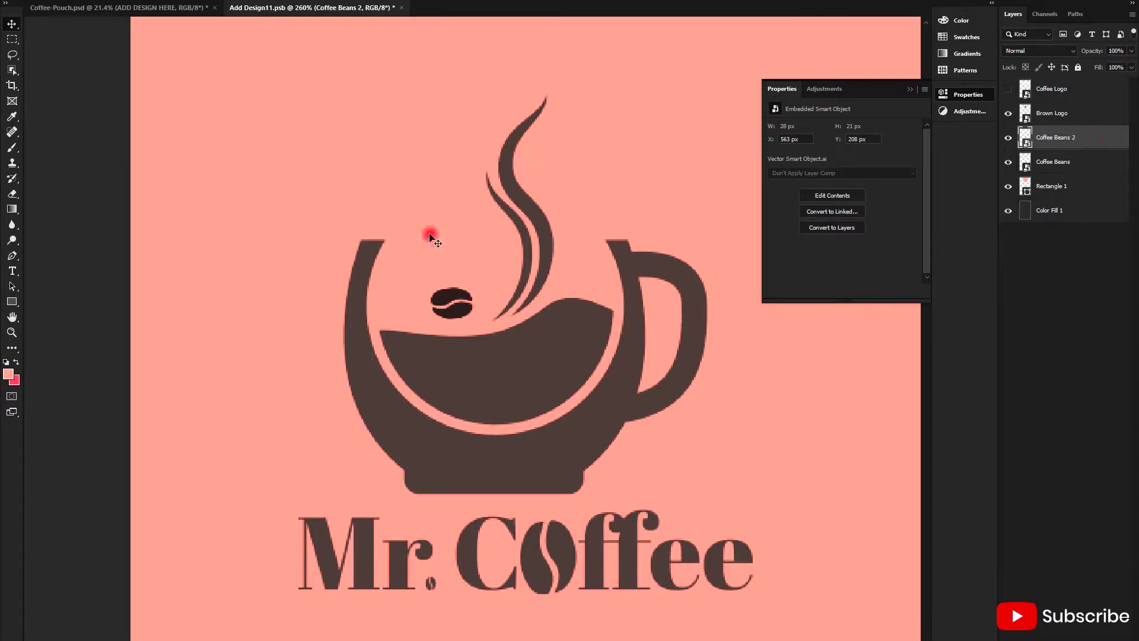
pyautogui.moveTo(436, 247)
pyautogui.mouseDown()
pyautogui.moveTo(380, 276)
pyautogui.moveTo(422, 268)
pyautogui.moveTo(423, 317)
pyautogui.moveTo(403, 308)
pyautogui.moveTo(419, 333)
pyautogui.mouseUp()
pyautogui.hotkey('ctrl', 't')
pyautogui.press('Return')
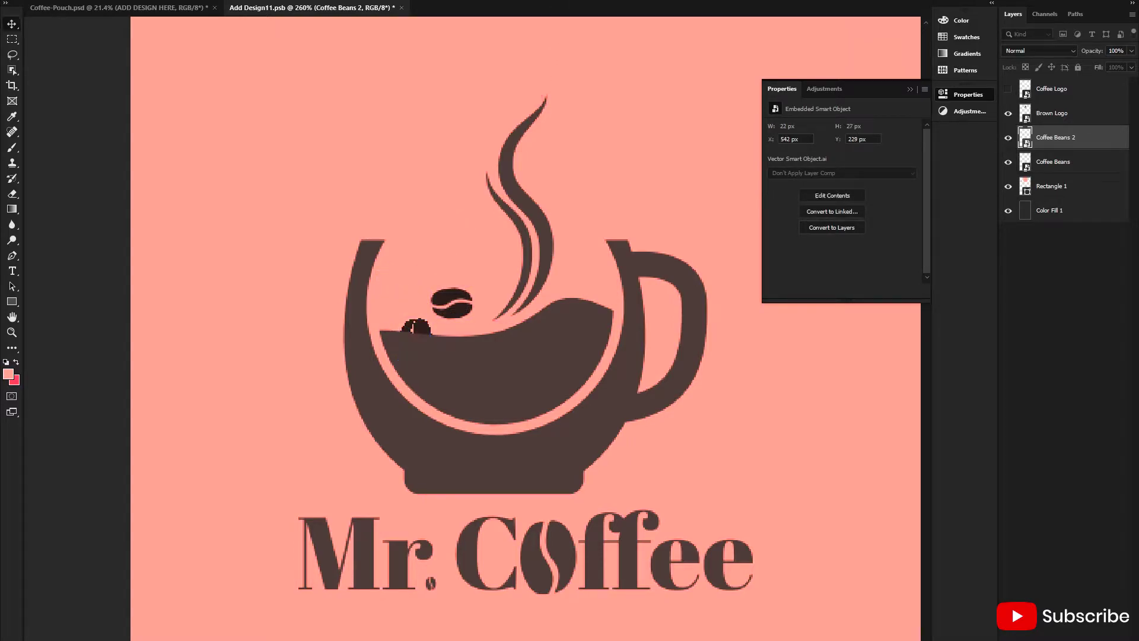
pyautogui.scroll(-3, 351, 262)
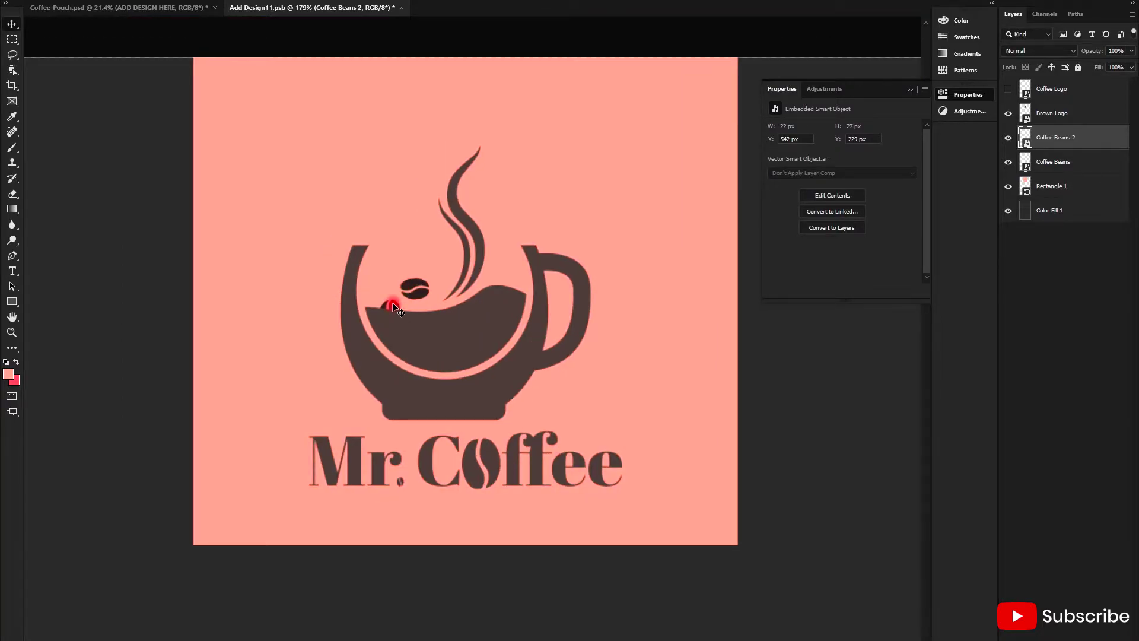
# Add Coffee Beans 3 on the cup's right rim and nudge the first bean down-right
pyautogui.hotkey('ctrl', 'j')
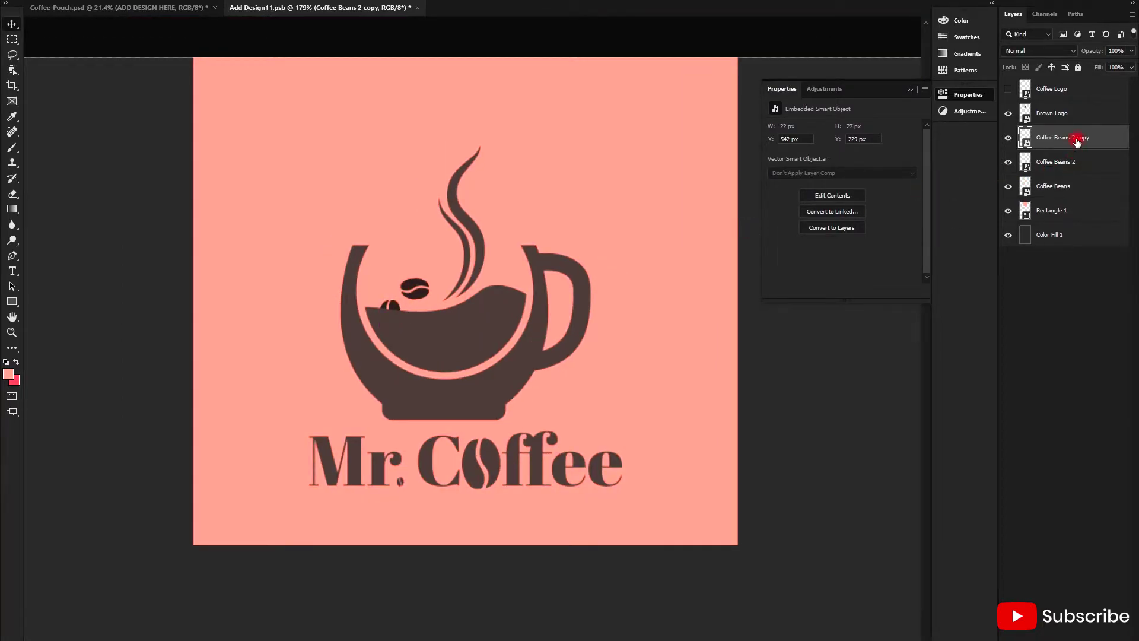
pyautogui.doubleClick(1079, 138)
pyautogui.click(1089, 139)
pyautogui.write('3')
pyautogui.click(1093, 139)
pyautogui.click(397, 307)
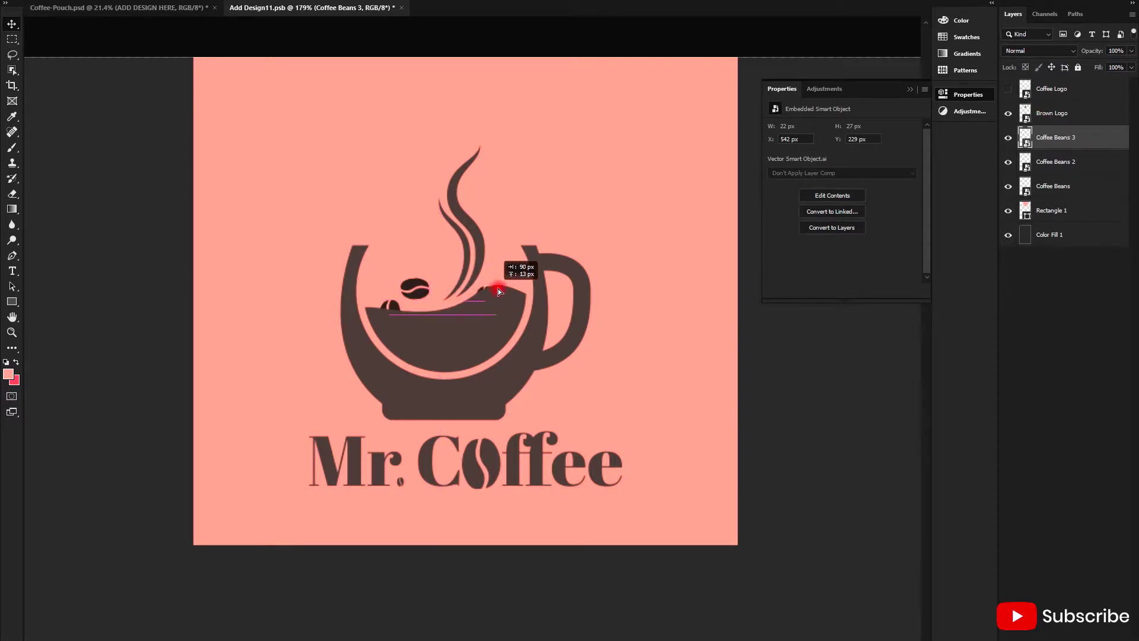
pyautogui.moveTo(430, 306); pyautogui.dragTo(514, 281)
pyautogui.click(411, 294)
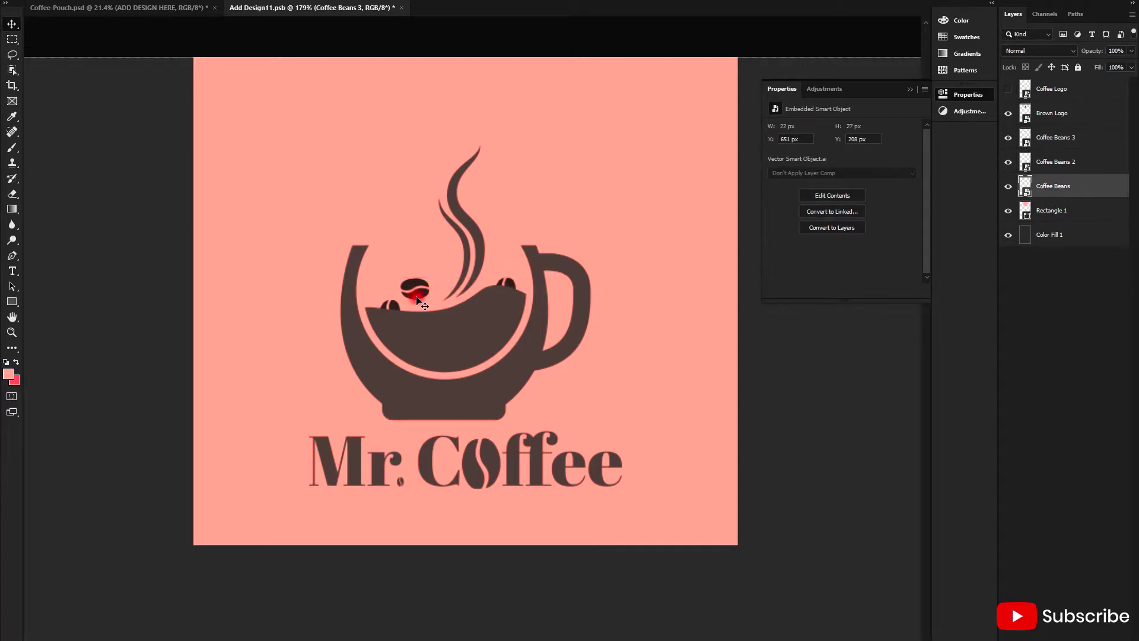
pyautogui.moveTo(421, 293); pyautogui.dragTo(432, 314)
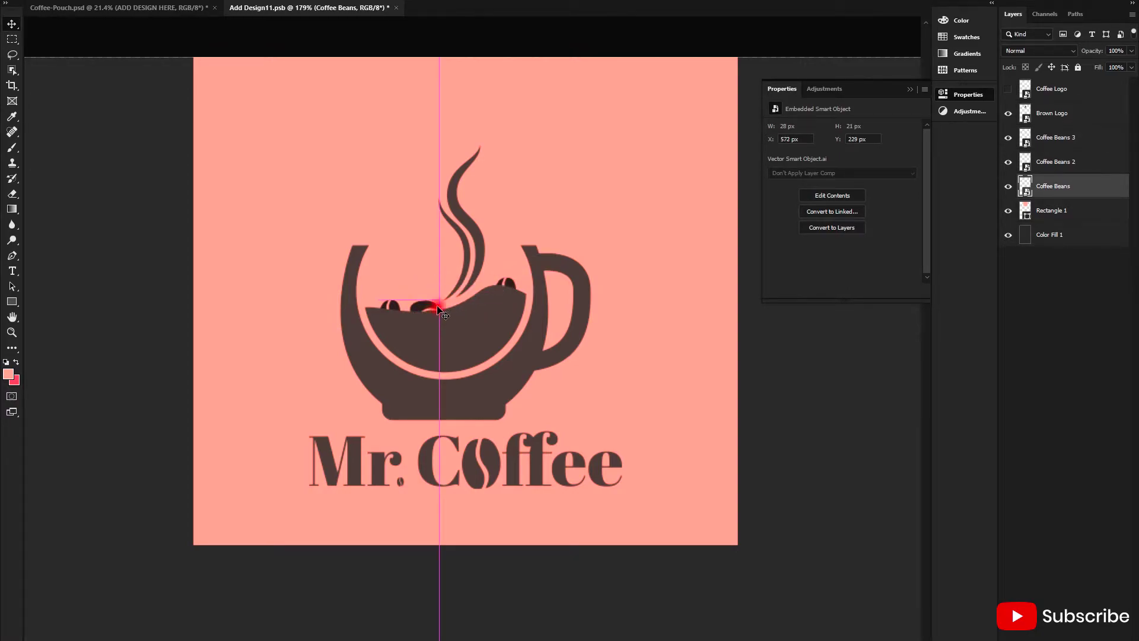
pyautogui.scroll(-4, 456, 333)
pyautogui.scroll(-1, 457, 338)
# Draw a short 93 × 15 px pink bar (Rectangle 2) below the logo
pyautogui.scroll(-3, 448, 333)
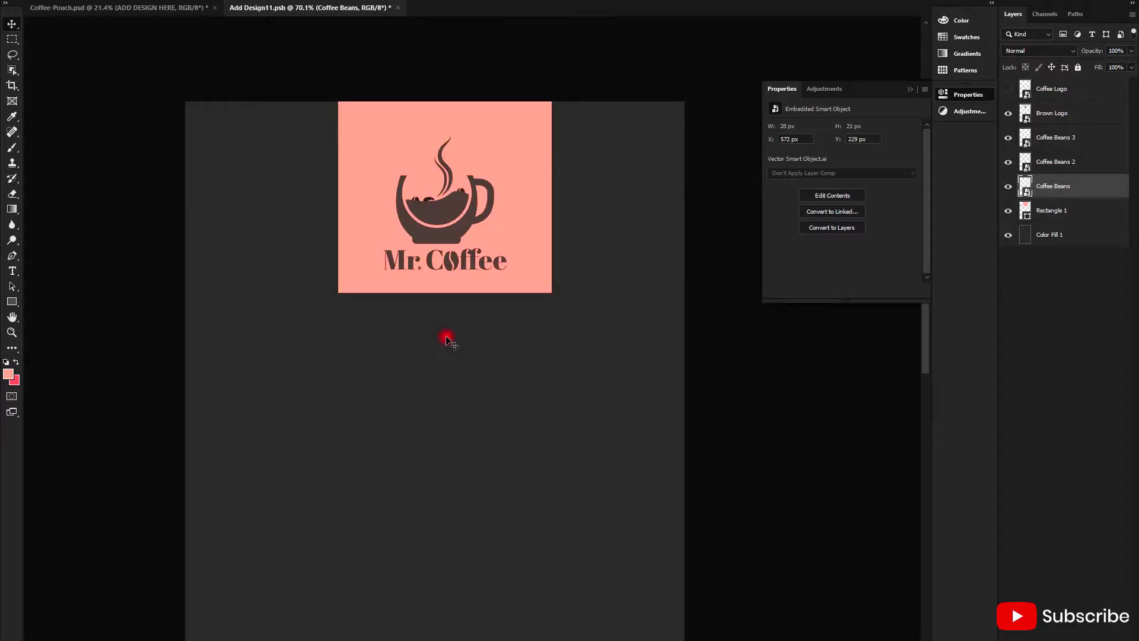
pyautogui.scroll(-2, 447, 327)
pyautogui.click(12, 302)
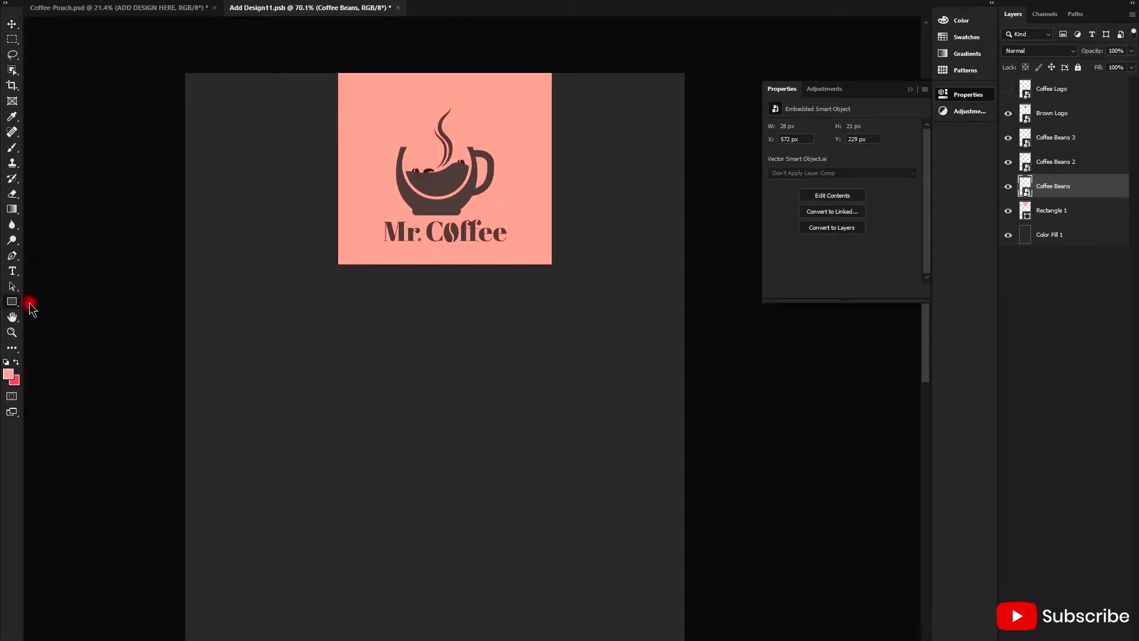
pyautogui.scroll(-2, 431, 350)
pyautogui.moveTo(393, 330); pyautogui.dragTo(518, 334)
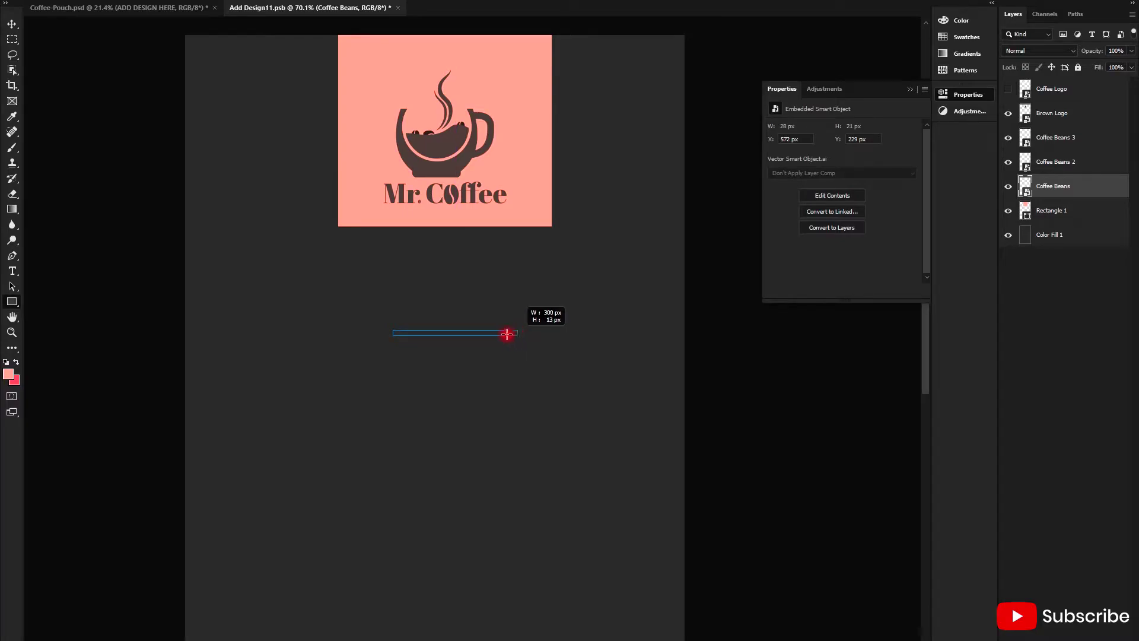
pyautogui.moveTo(518, 335); pyautogui.dragTo(431, 334)
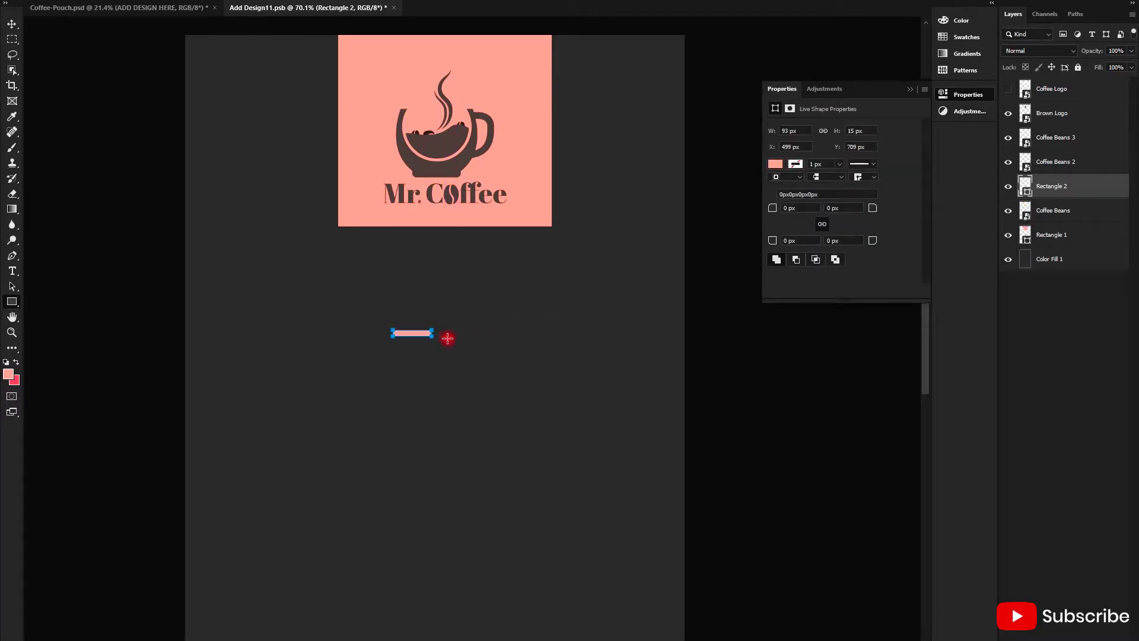
# Lock the Color Fill 1 background layer and move the pink bar into place
pyautogui.keyDown('shift'); pyautogui.click(1055, 263); pyautogui.keyUp('shift')
pyautogui.press('v')
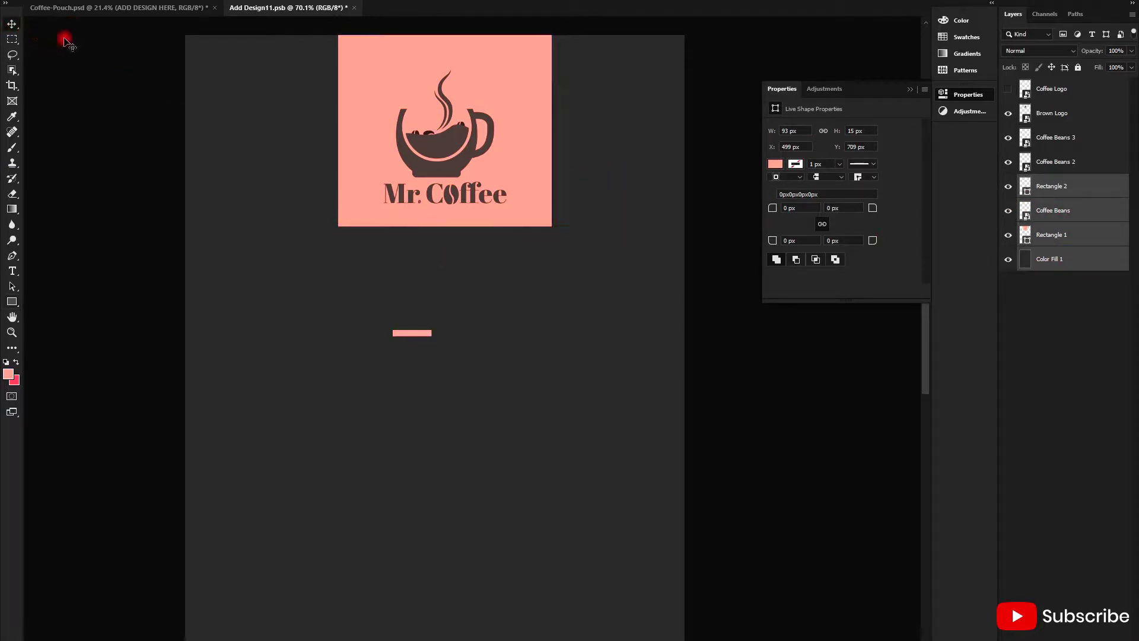
pyautogui.click(426, 320)
pyautogui.scroll(-2, 418, 318)
pyautogui.scroll(-1, 417, 315)
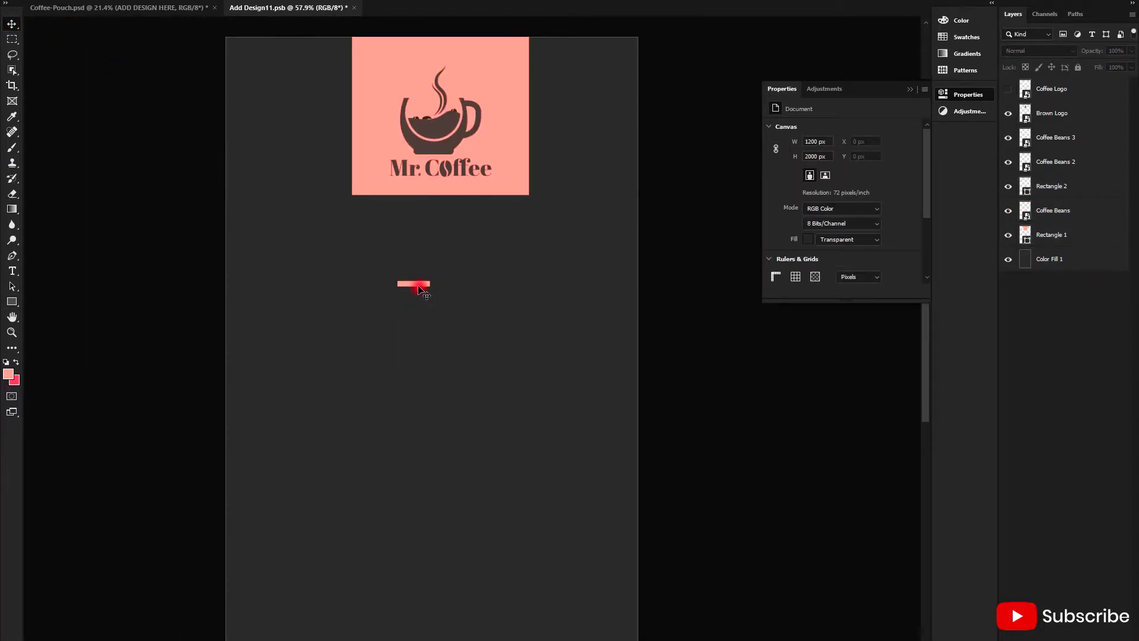
pyautogui.moveTo(420, 291); pyautogui.dragTo(435, 291)
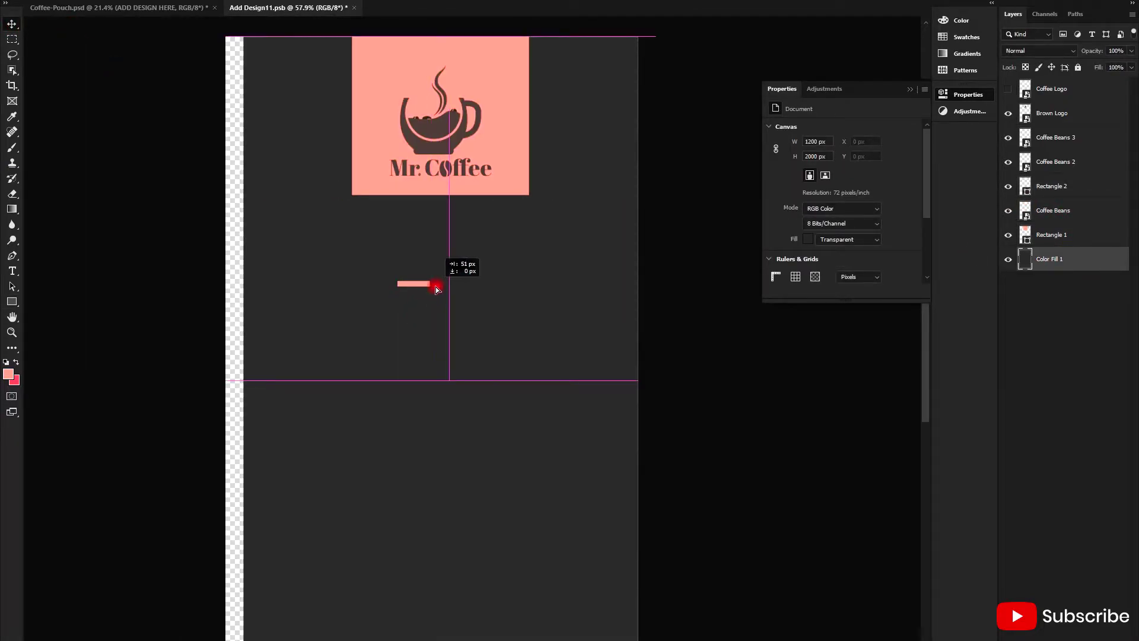
pyautogui.click(1078, 67)
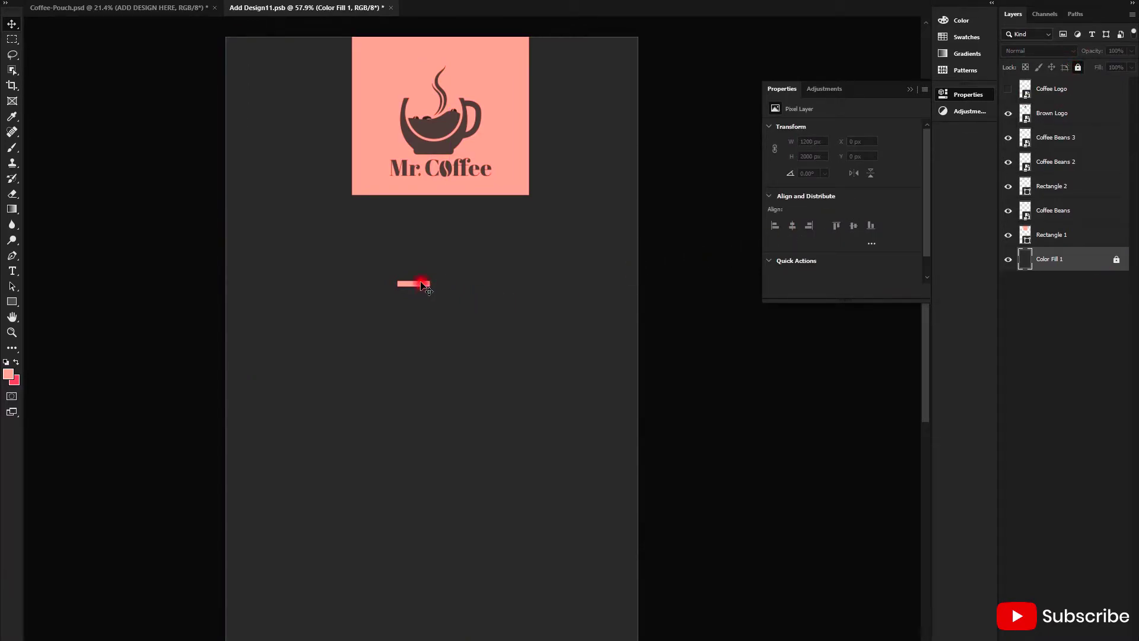
pyautogui.moveTo(423, 284)
pyautogui.mouseDown()
pyautogui.moveTo(448, 285)
pyautogui.moveTo(445, 313)
pyautogui.mouseUp()
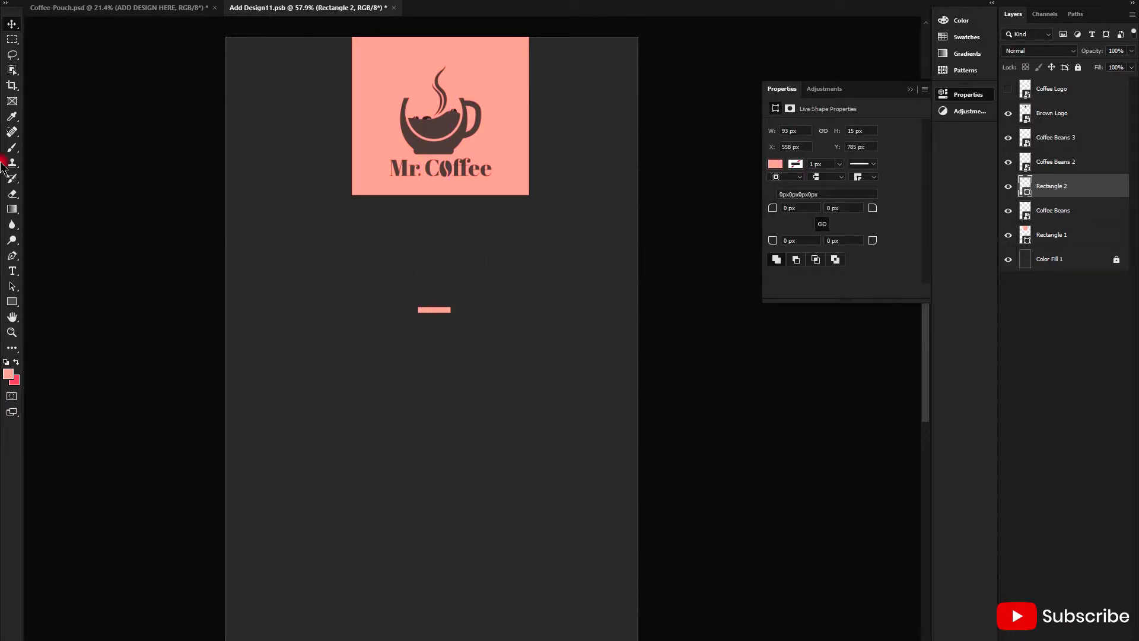
pyautogui.click(57, 191)
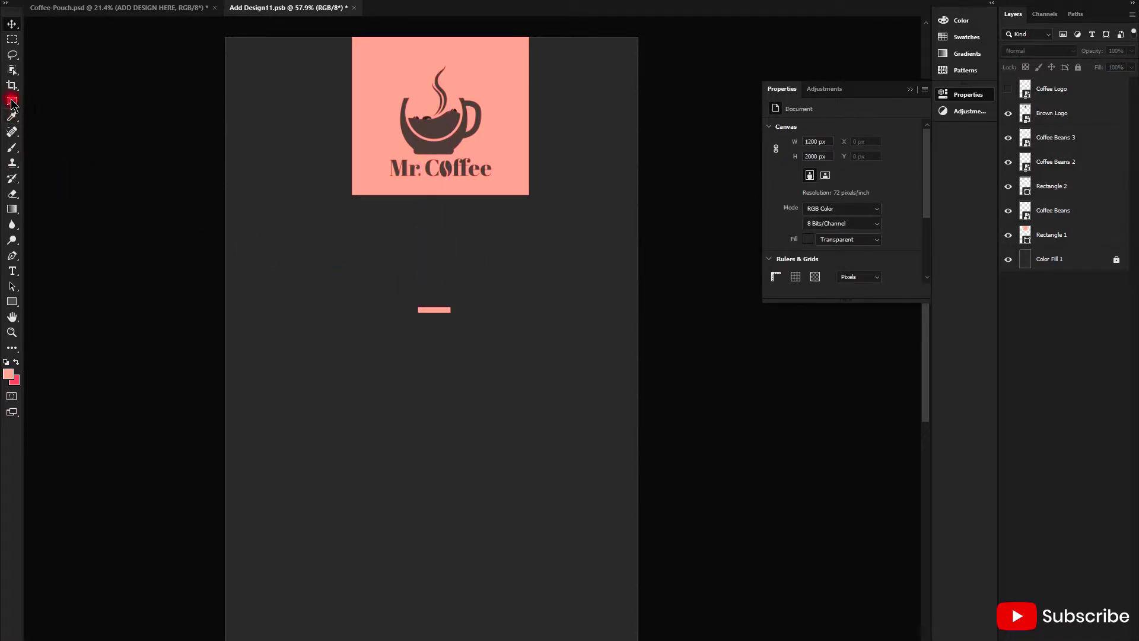
# Add a salmon 'Indonesian' title in Kaushan Script, 80 pt, above the pink bar
pyautogui.click(12, 270)
pyautogui.click(406, 293)
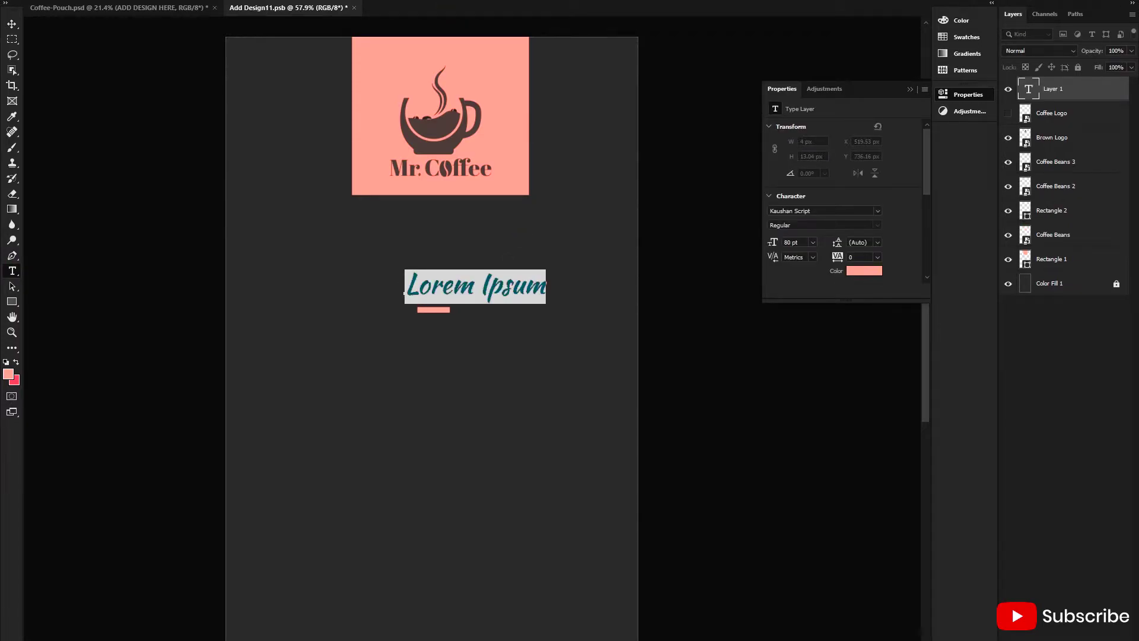
pyautogui.click(863, 270)
pyautogui.click(915, 304)
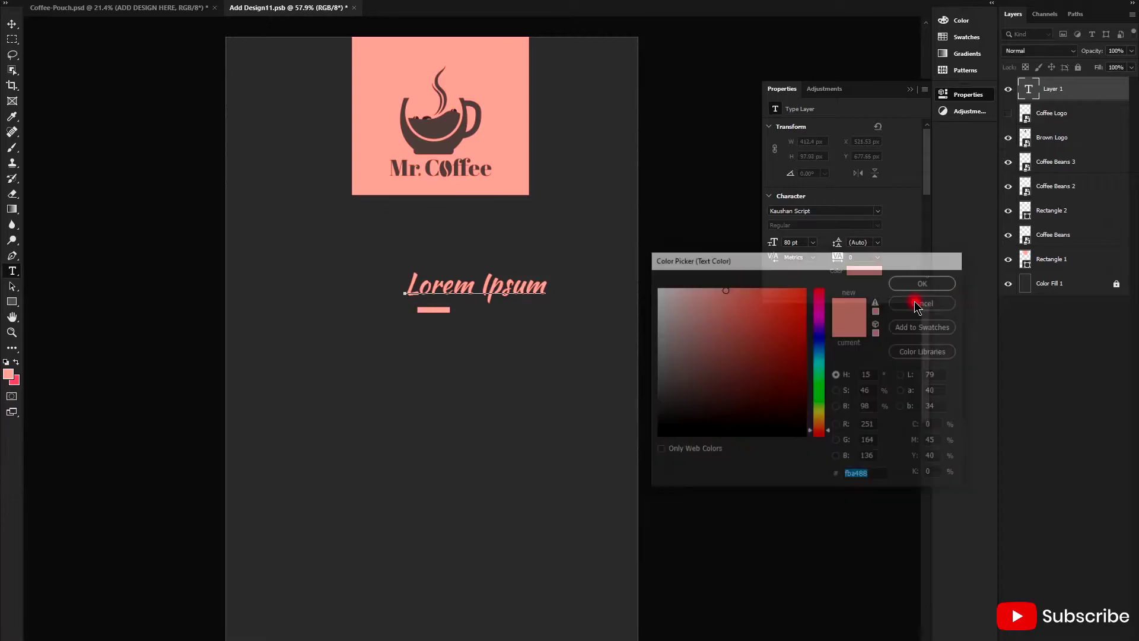
pyautogui.tripleClick(444, 285)
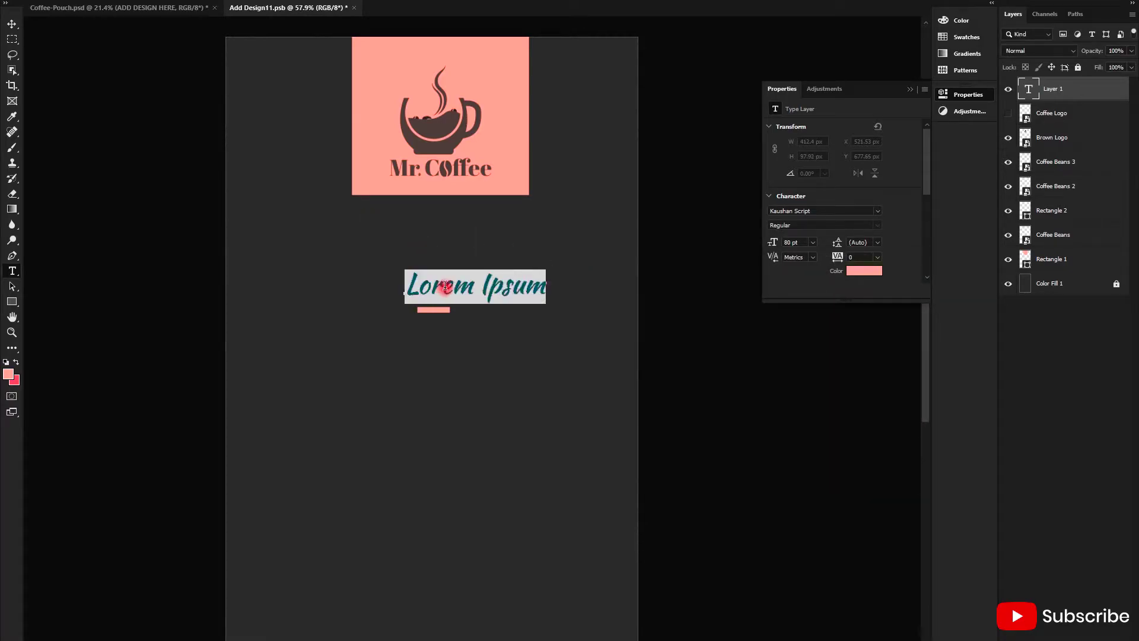
pyautogui.write('INoo')
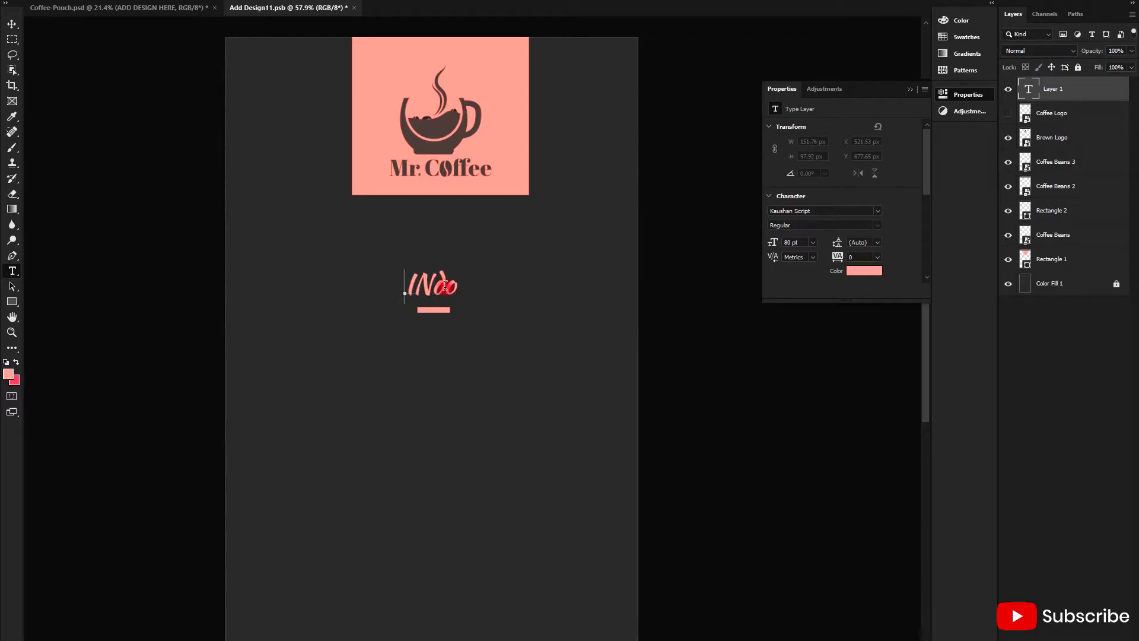
pyautogui.press('BackSpace')
pyautogui.write('In')
pyautogui.write('do')
pyautogui.write('nesi')
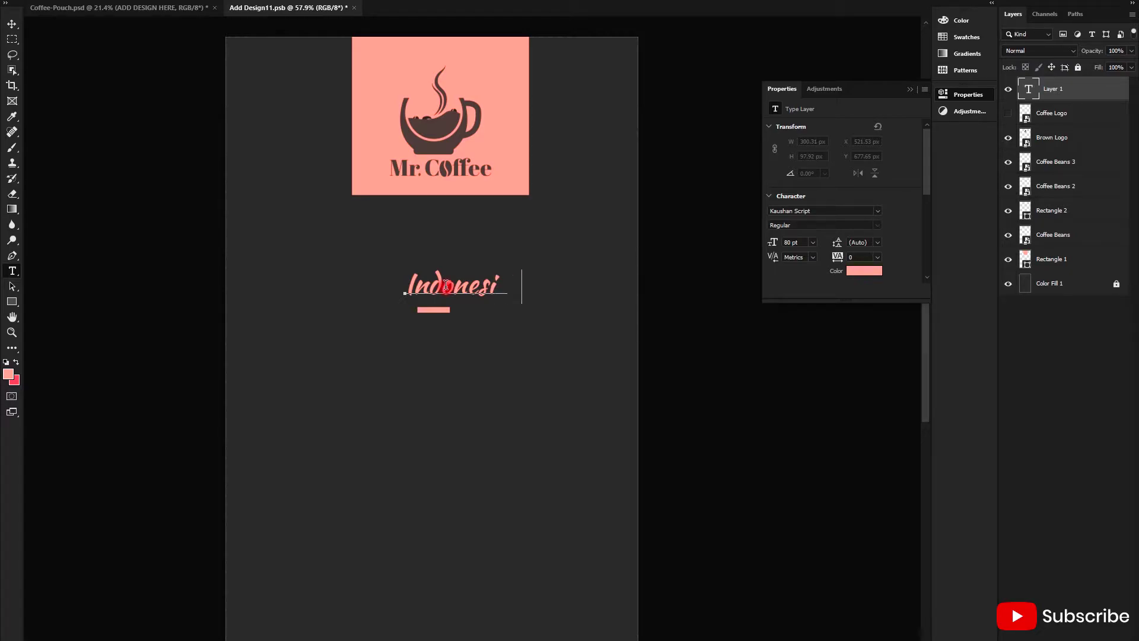
pyautogui.write('an')
pyautogui.press('Escape')
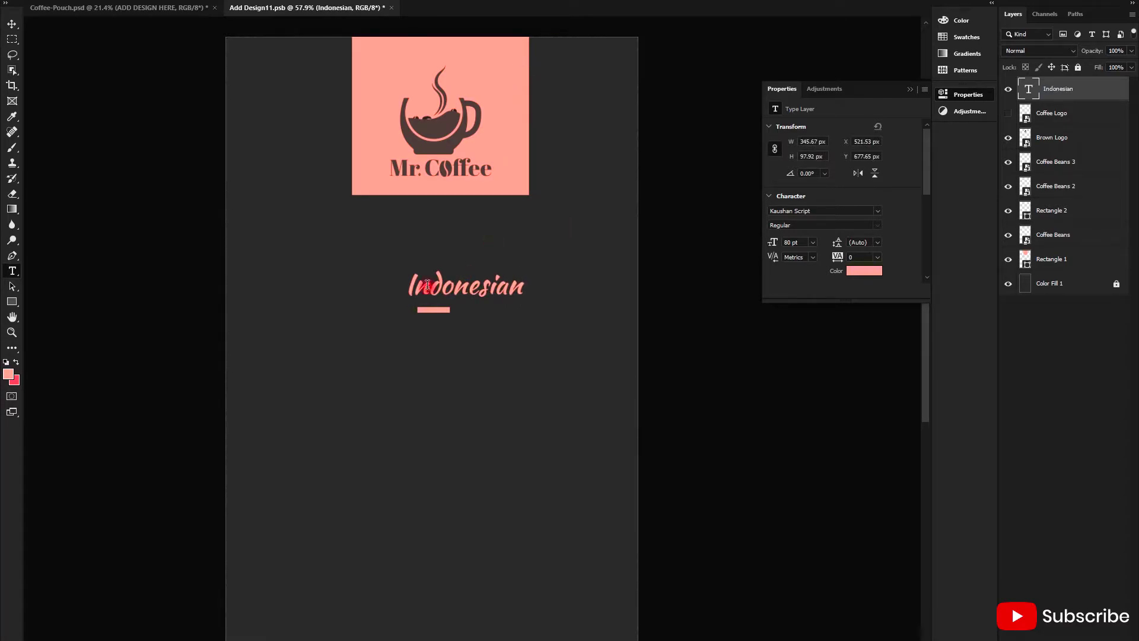
# Reposition the Indonesian title on the page and zoom in on the bar
pyautogui.click(11, 23)
pyautogui.moveTo(497, 293); pyautogui.dragTo(439, 305)
pyautogui.scroll(3, 438, 308)
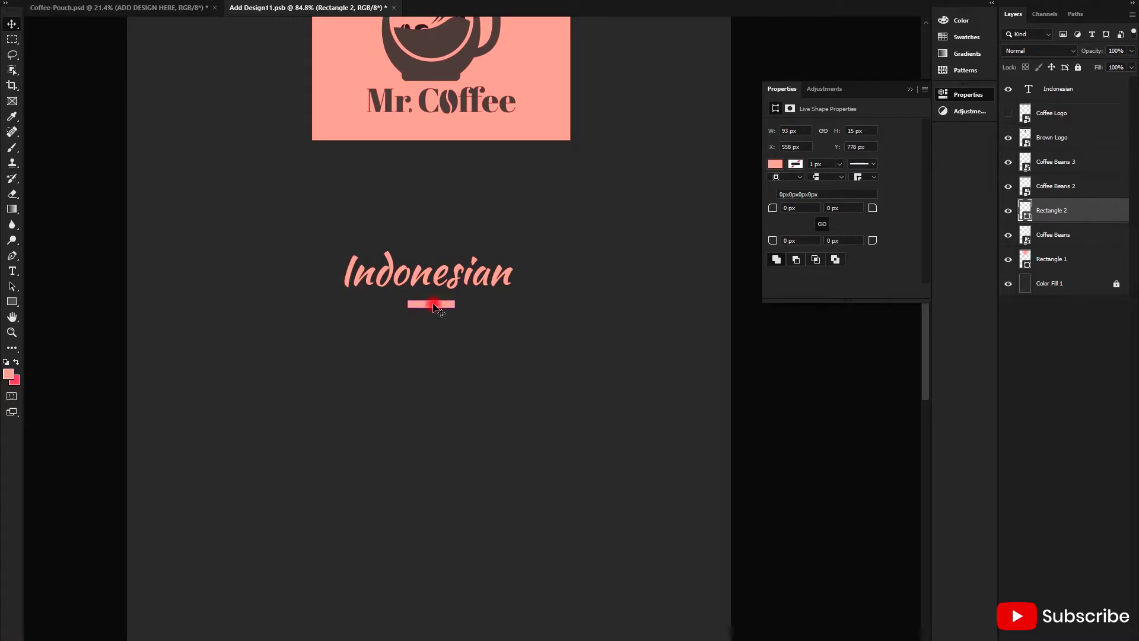
pyautogui.scroll(2, 438, 307)
pyautogui.scroll(2, 433, 302)
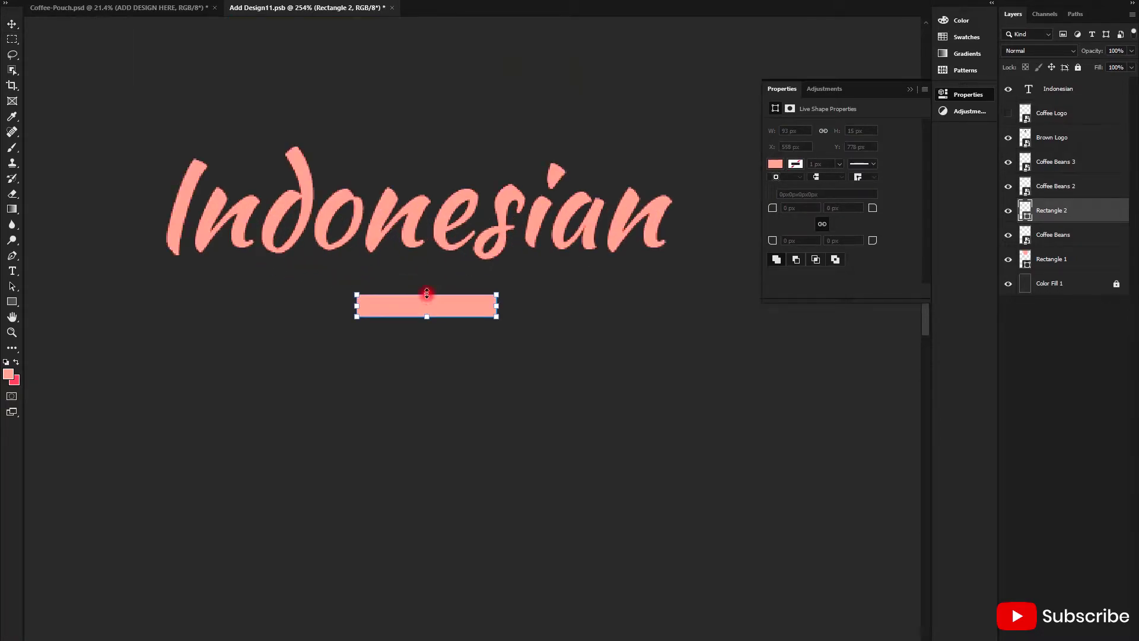
# Slim Rectangle 2 to a 93 × 7 px underline centred beneath the title
pyautogui.moveTo(427, 295)
pyautogui.mouseDown()
pyautogui.moveTo(428, 305)
pyautogui.moveTo(411, 295)
pyautogui.mouseUp()
pyautogui.press('Return')
pyautogui.scroll(-1, 419, 298)
pyautogui.scroll(-10, 415, 297)
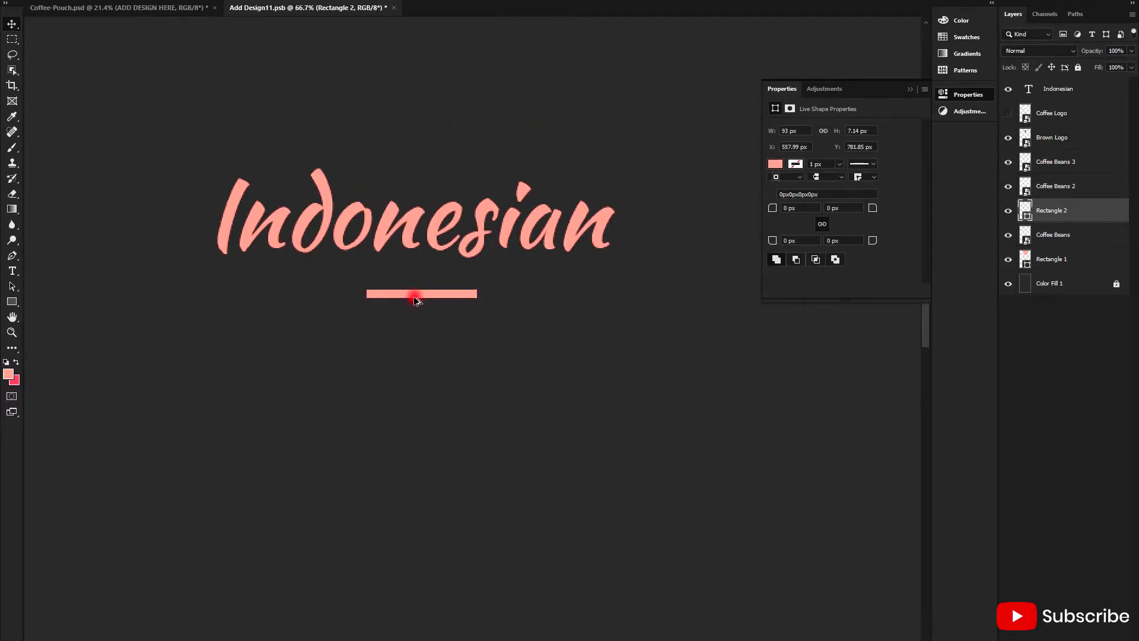
pyautogui.scroll(3, 480, 265)
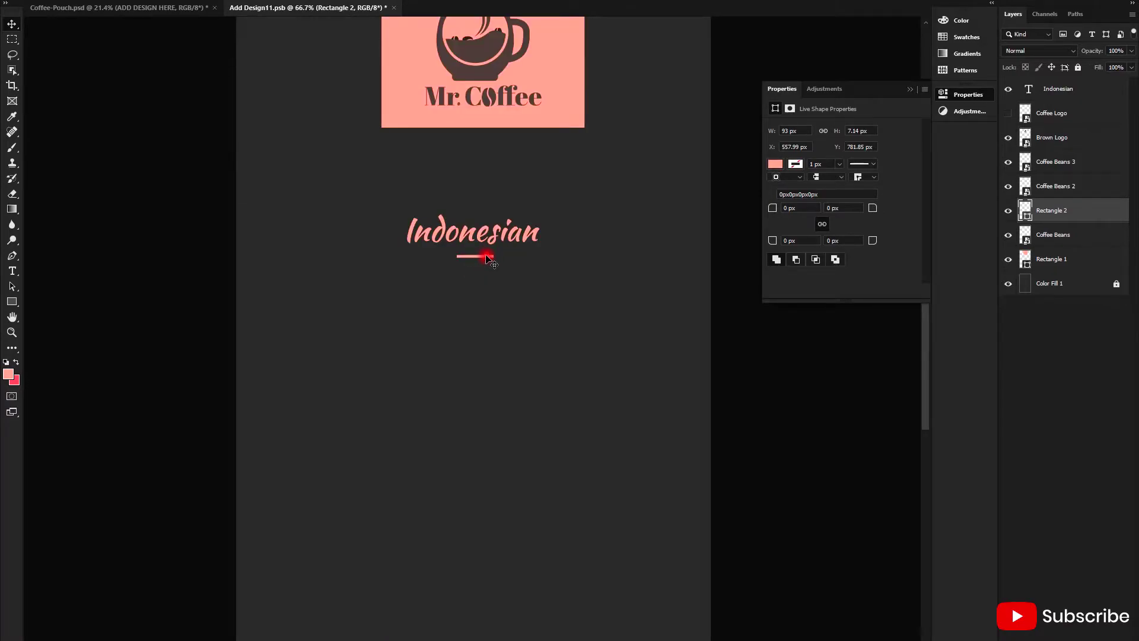
pyautogui.moveTo(484, 255); pyautogui.dragTo(487, 255)
pyautogui.scroll(-3, 504, 279)
pyautogui.scroll(2, 471, 311)
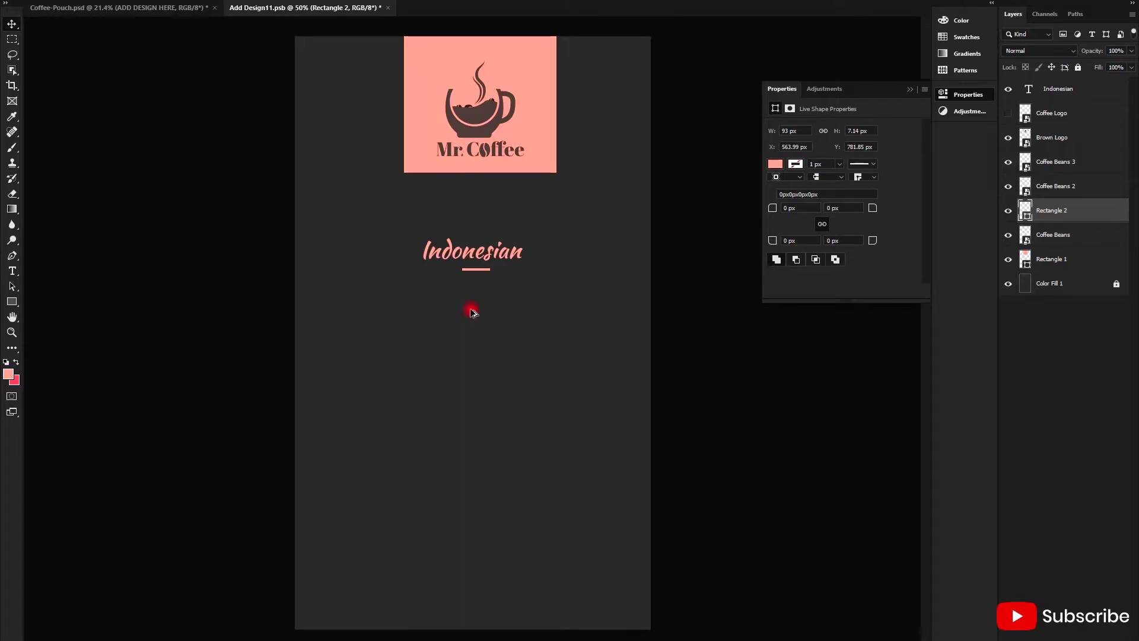
# Save the design and preview it on the Coffee-Pouch.psd mockup
pyautogui.click(26, 2)
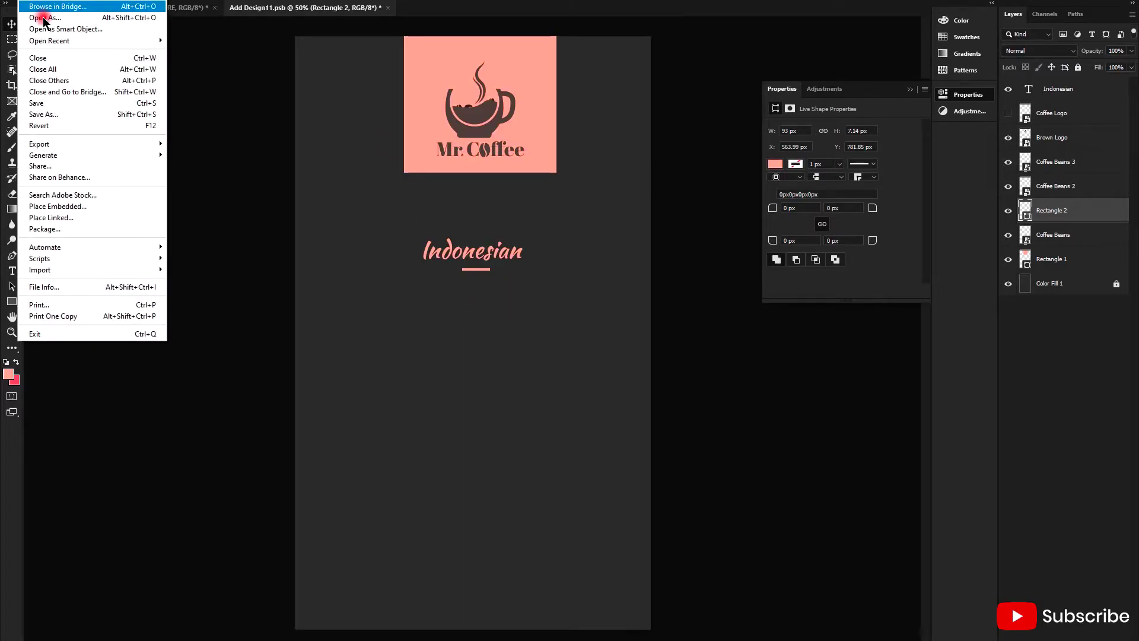
pyautogui.click(65, 104)
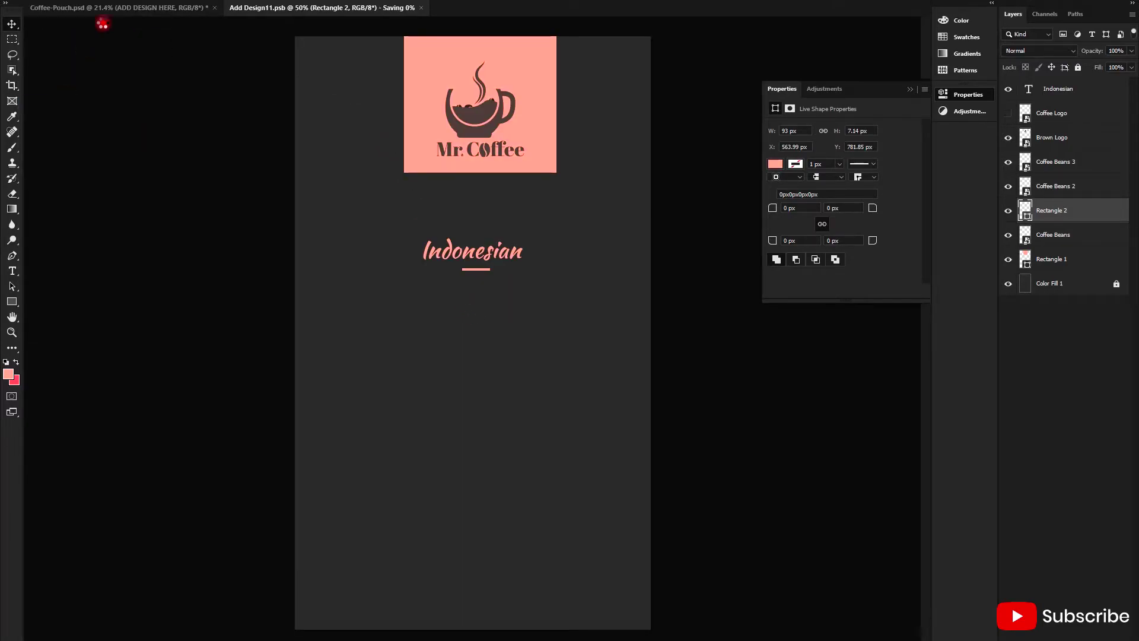
pyautogui.click(108, 7)
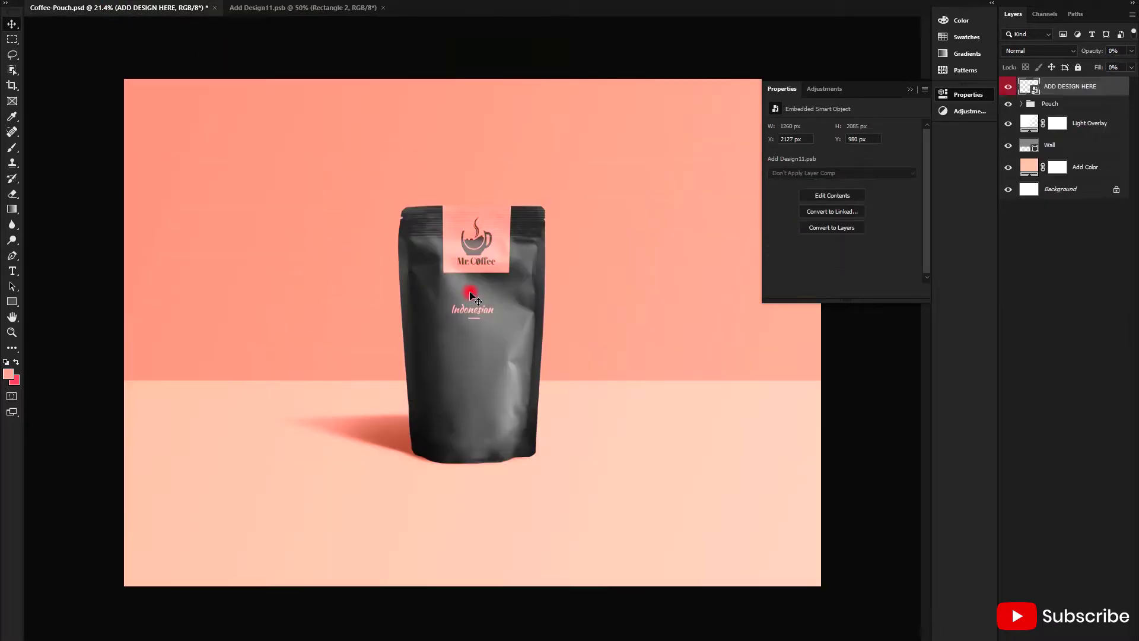
pyautogui.scroll(3, 488, 322)
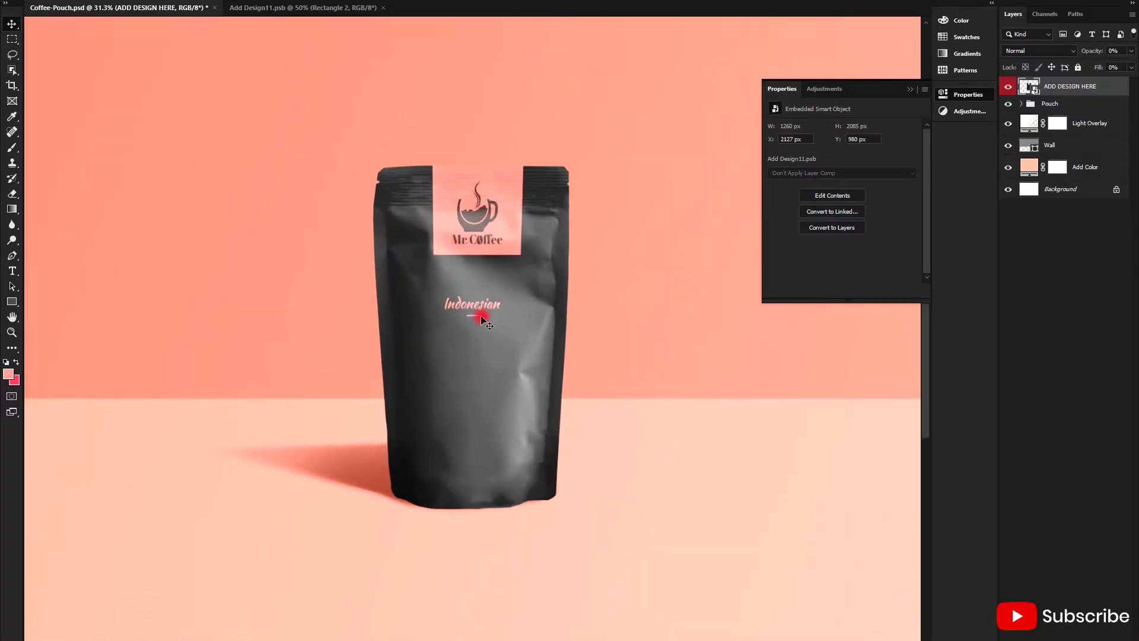
# Combine the Coffee Beans through Brown Logo layers into one smart object
pyautogui.click(308, 8)
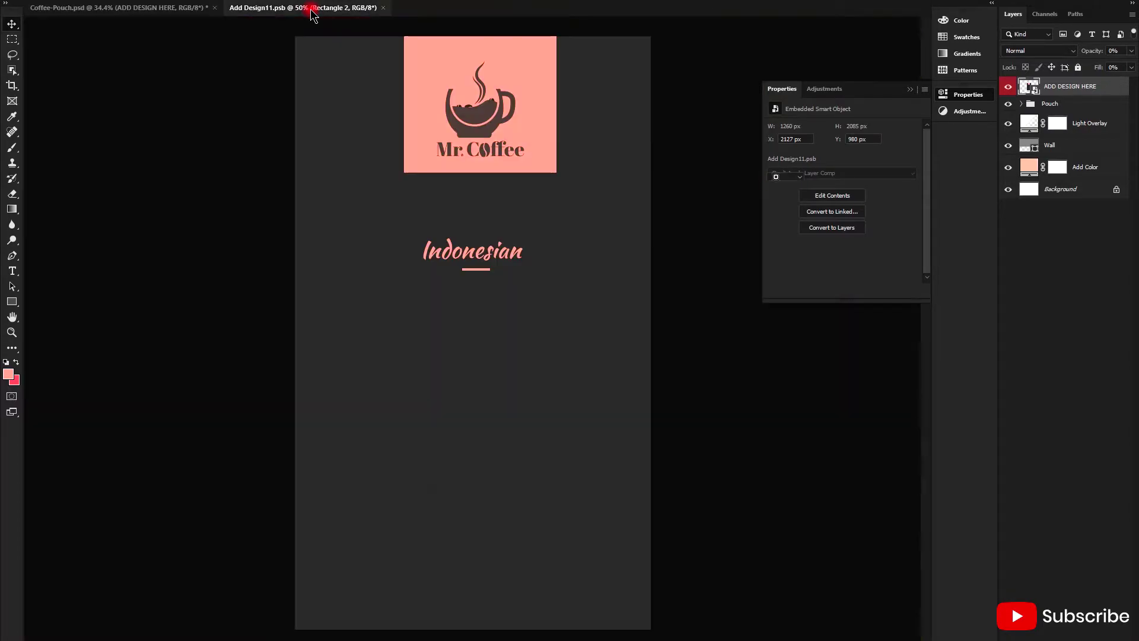
pyautogui.click(1050, 258)
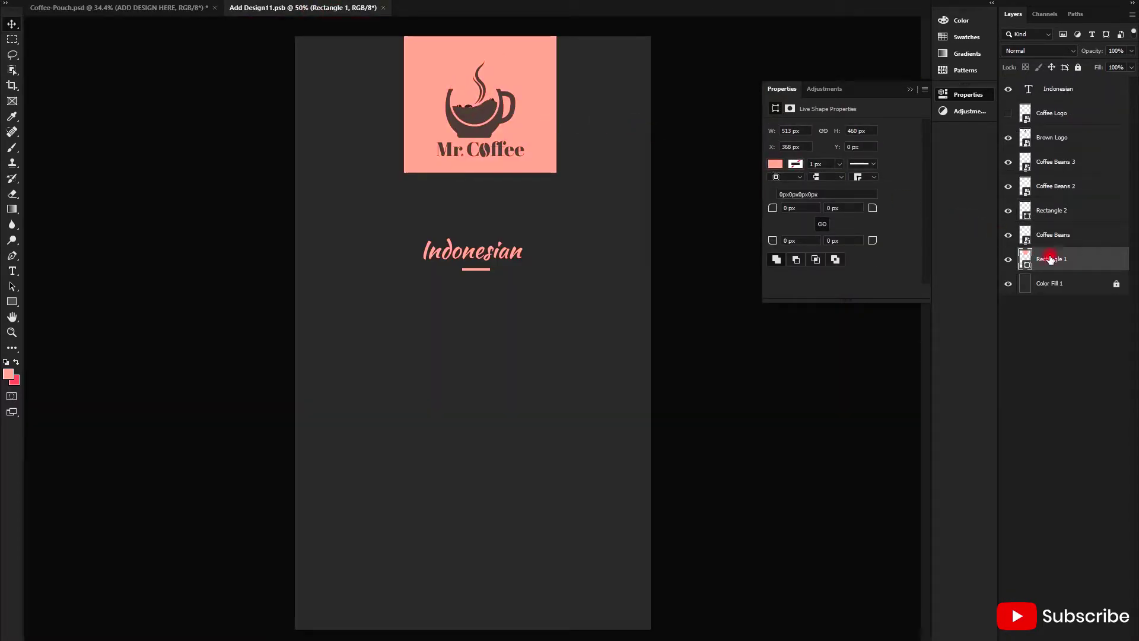
pyautogui.click(1058, 237)
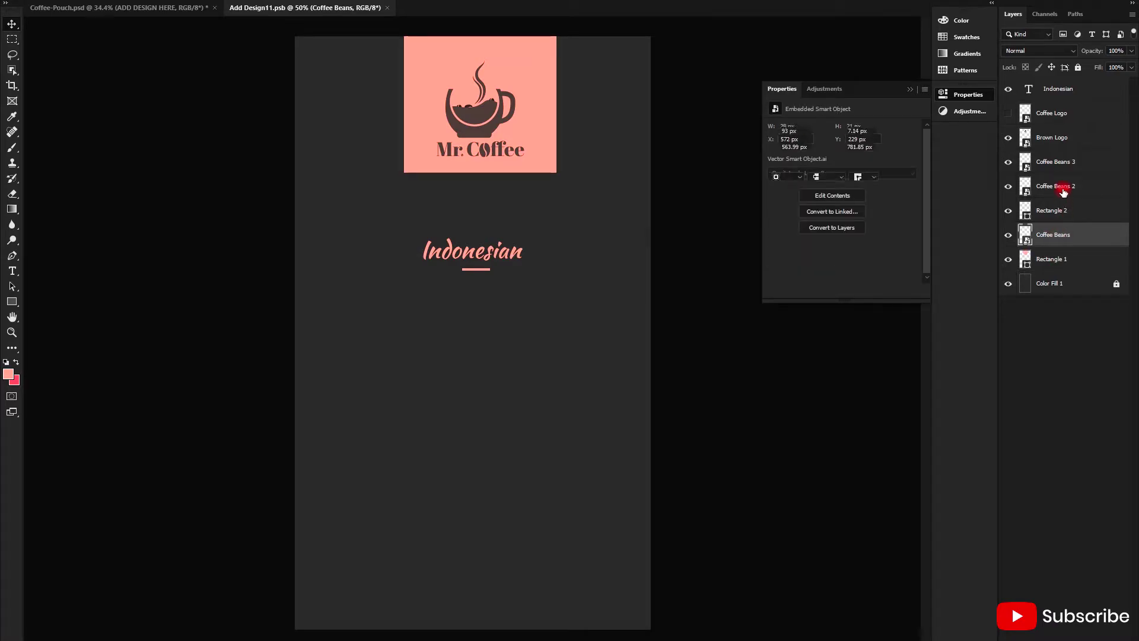
pyautogui.keyDown('shift'); pyautogui.click(1062, 189); pyautogui.keyUp('shift')
pyautogui.keyDown('shift'); pyautogui.click(1066, 148); pyautogui.keyUp('shift')
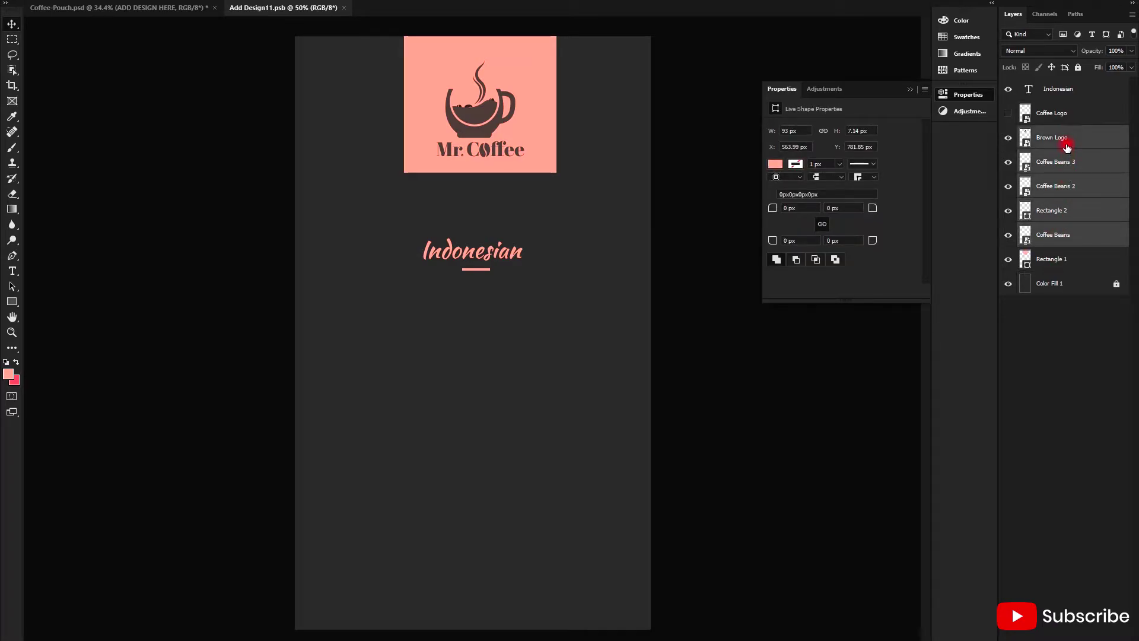
pyautogui.rightClick(1066, 146)
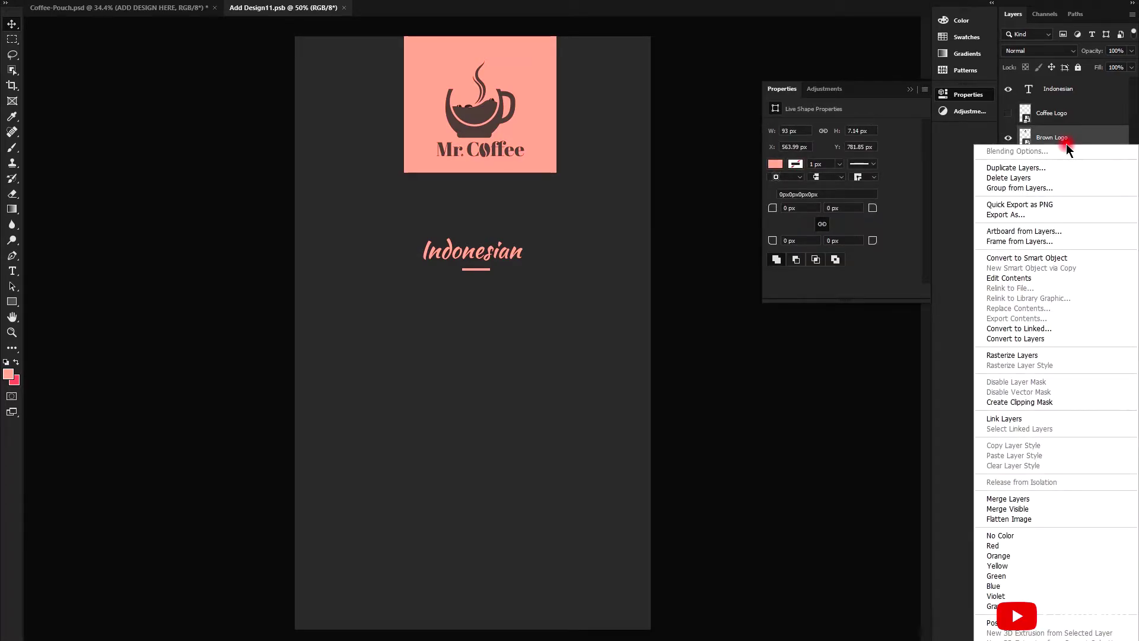
pyautogui.click(1048, 259)
# Lower the Brown Logo to Y 107 px, rasterize it, and check the pouch mockup
pyautogui.scroll(2, 491, 111)
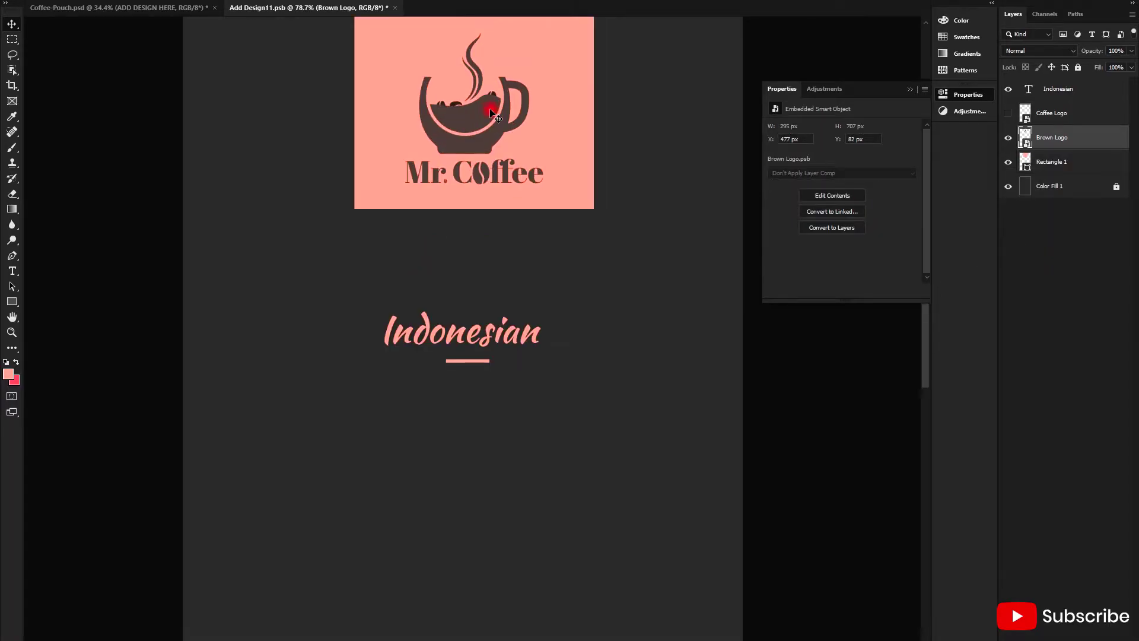
pyautogui.moveTo(473, 121); pyautogui.dragTo(473, 139)
pyautogui.rightClick(1048, 147)
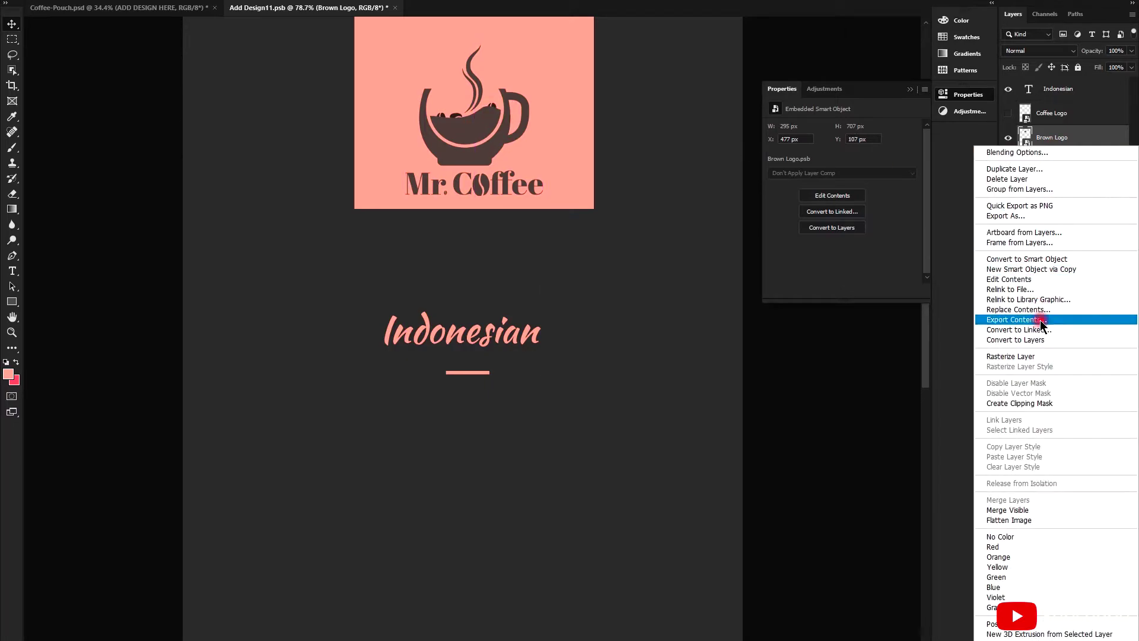
pyautogui.click(1044, 356)
pyautogui.scroll(-2, 588, 197)
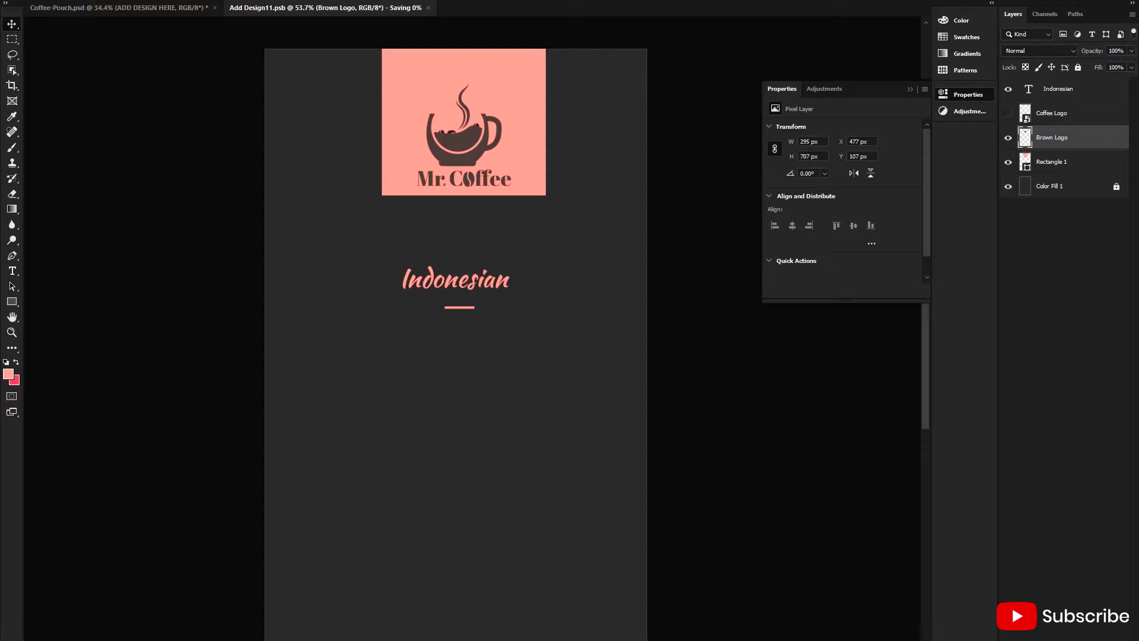
pyautogui.click(104, 7)
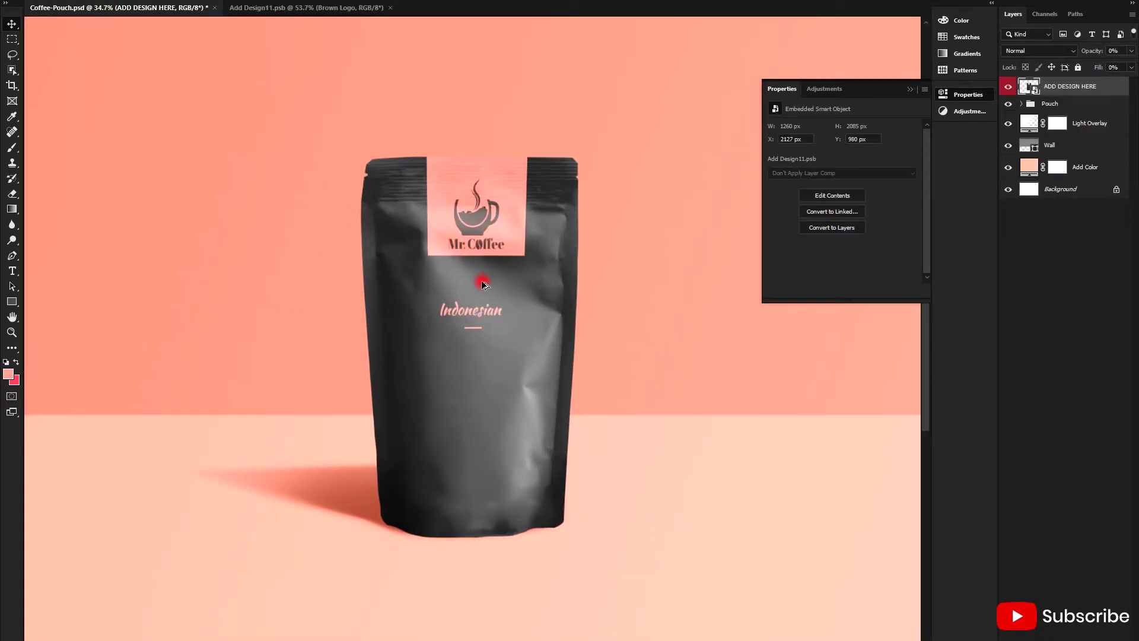
# Return from the pouch mockup to the Add Design11.psb label design
pyautogui.scroll(1, 484, 282)
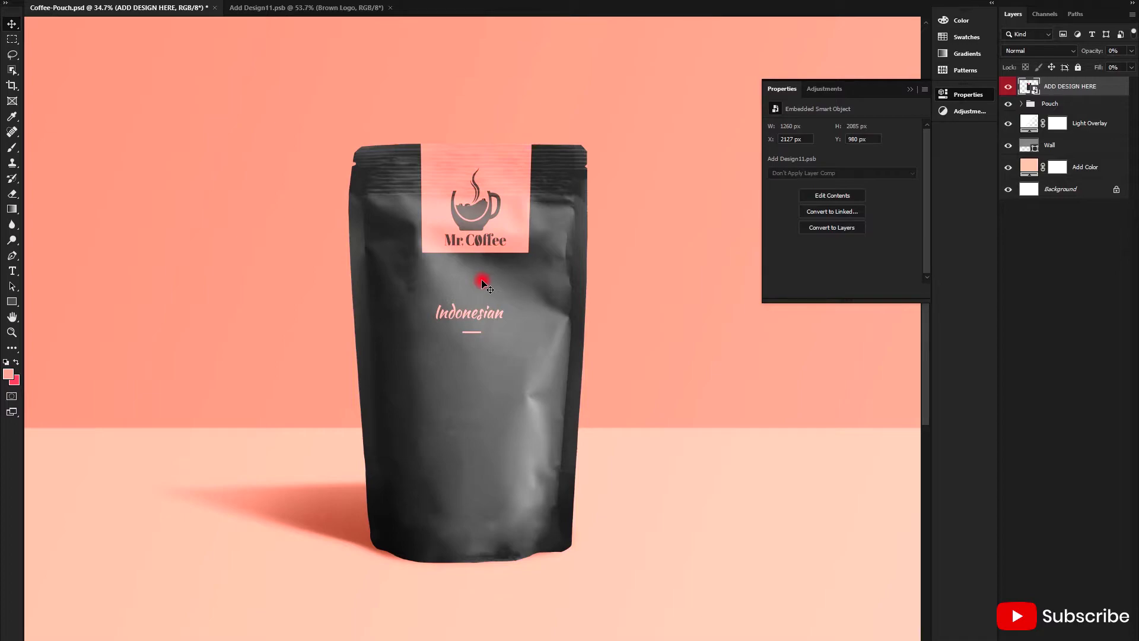
pyautogui.click(287, 9)
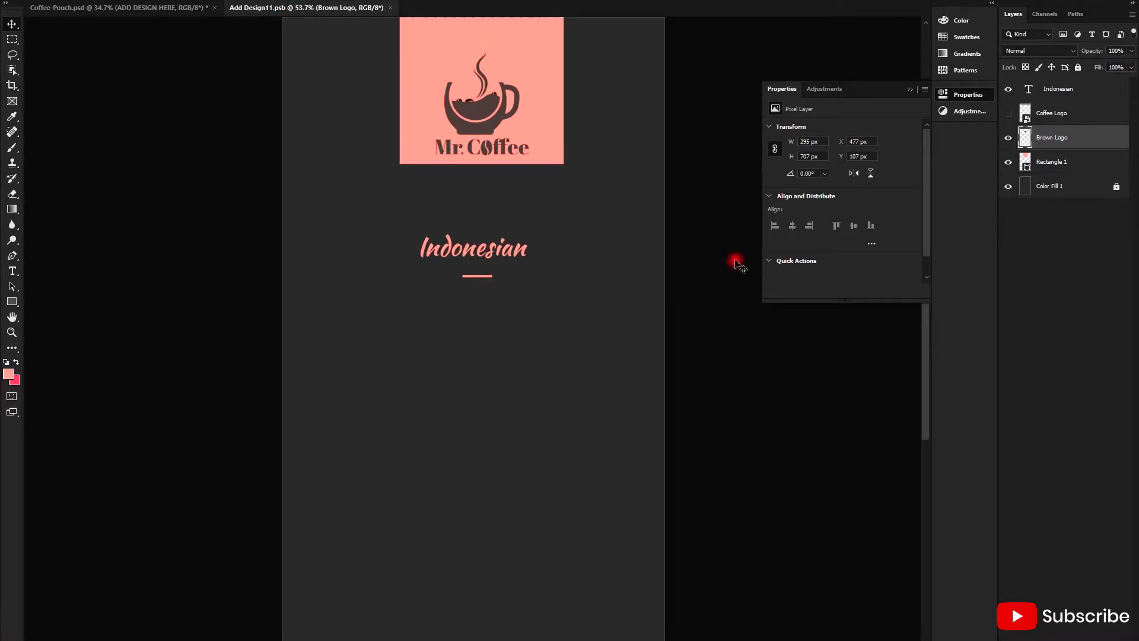
# Duplicate the Indonesian title below the underline and retype it as 'Coffee Company' at 50 pt
pyautogui.moveTo(476, 252); pyautogui.dragTo(479, 297)
pyautogui.press('t')
pyautogui.doubleClick(478, 294)
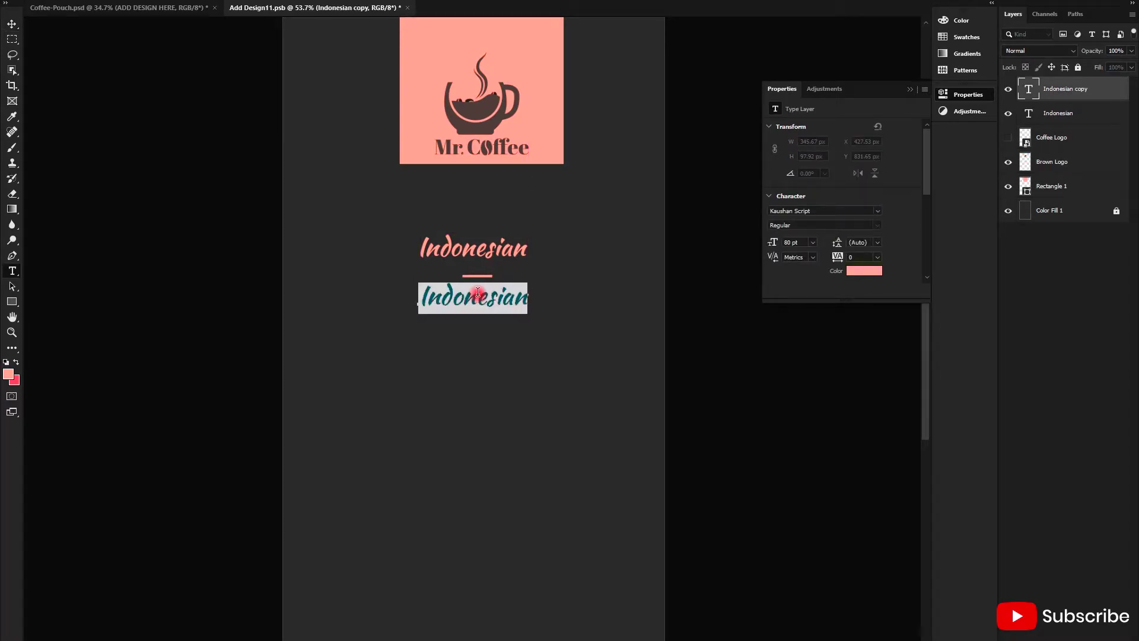
pyautogui.write('C')
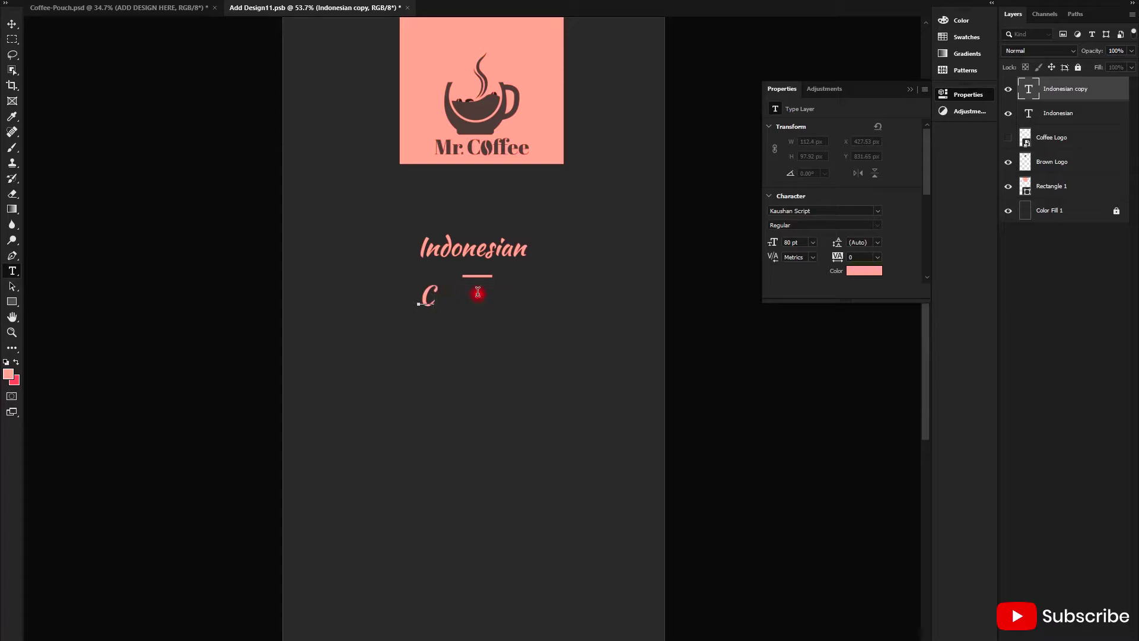
pyautogui.write('Ooff')
pyautogui.write('ee')
pyautogui.write(' c')
pyautogui.write('ompany')
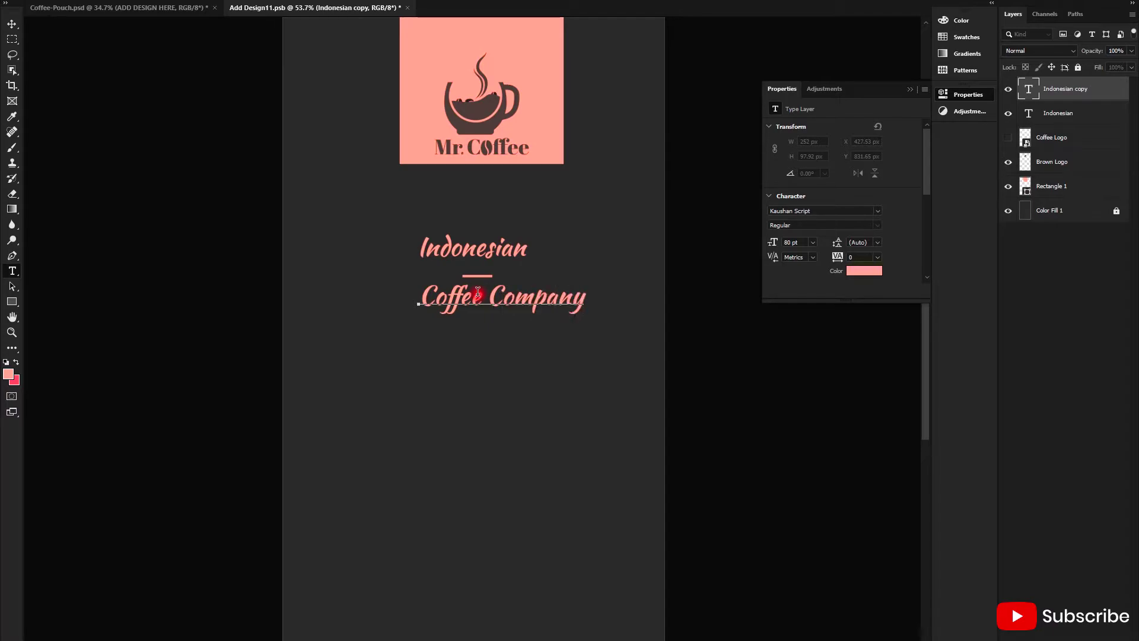
pyautogui.hotkey('ctrl', 'Return')
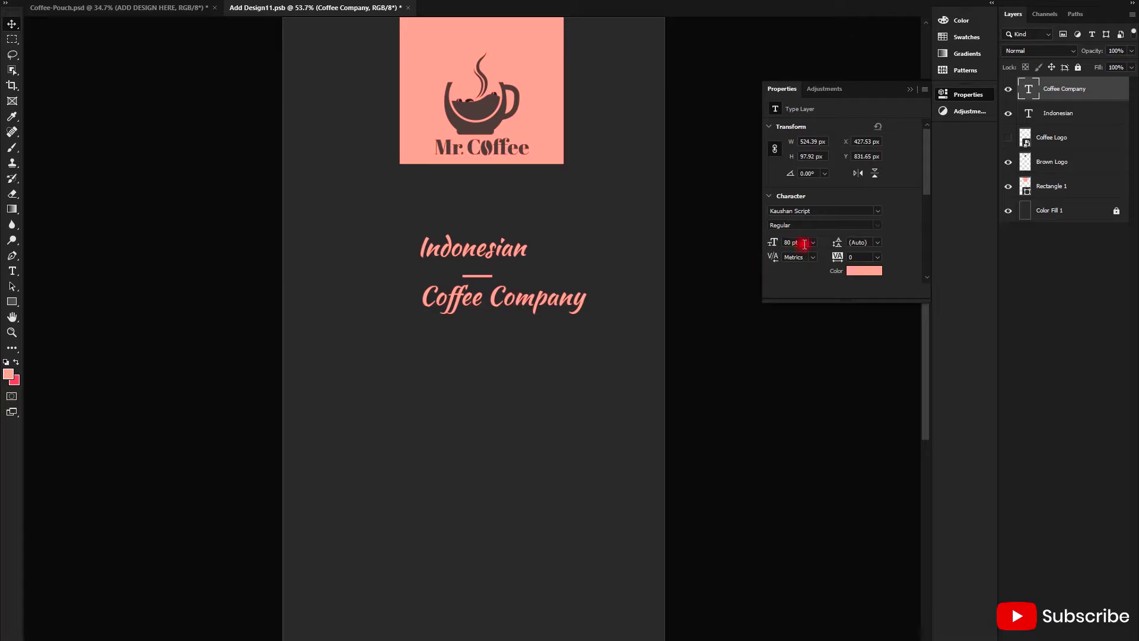
pyautogui.click(769, 244)
pyautogui.write('50')
pyautogui.press('Return')
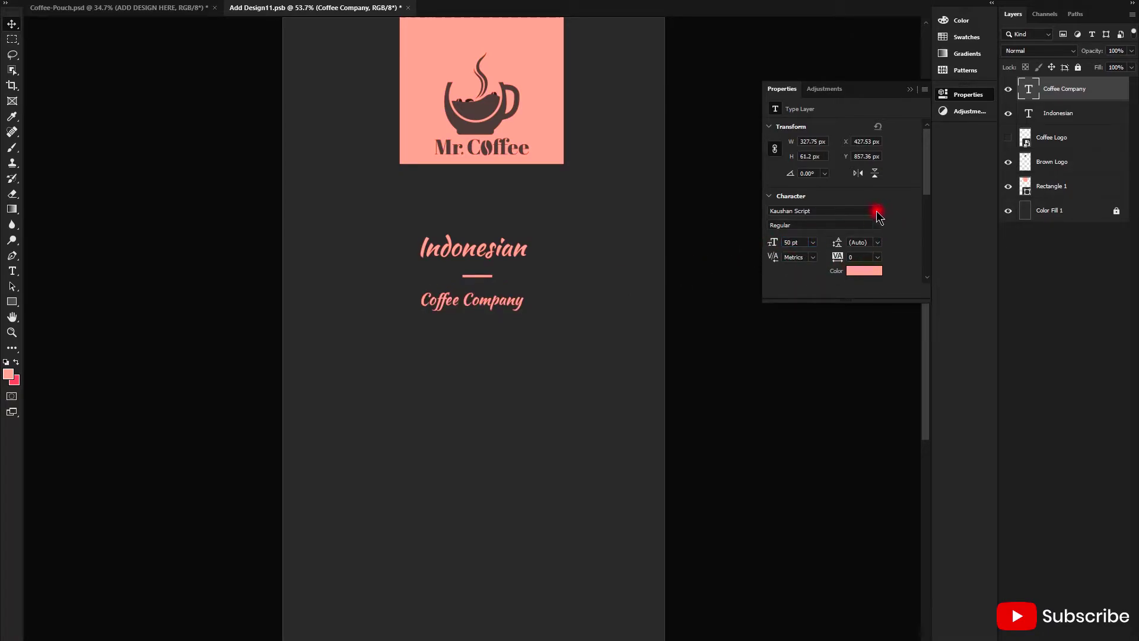
# Set Coffee Company to Poppins Regular at 35 pt
pyautogui.click(877, 211)
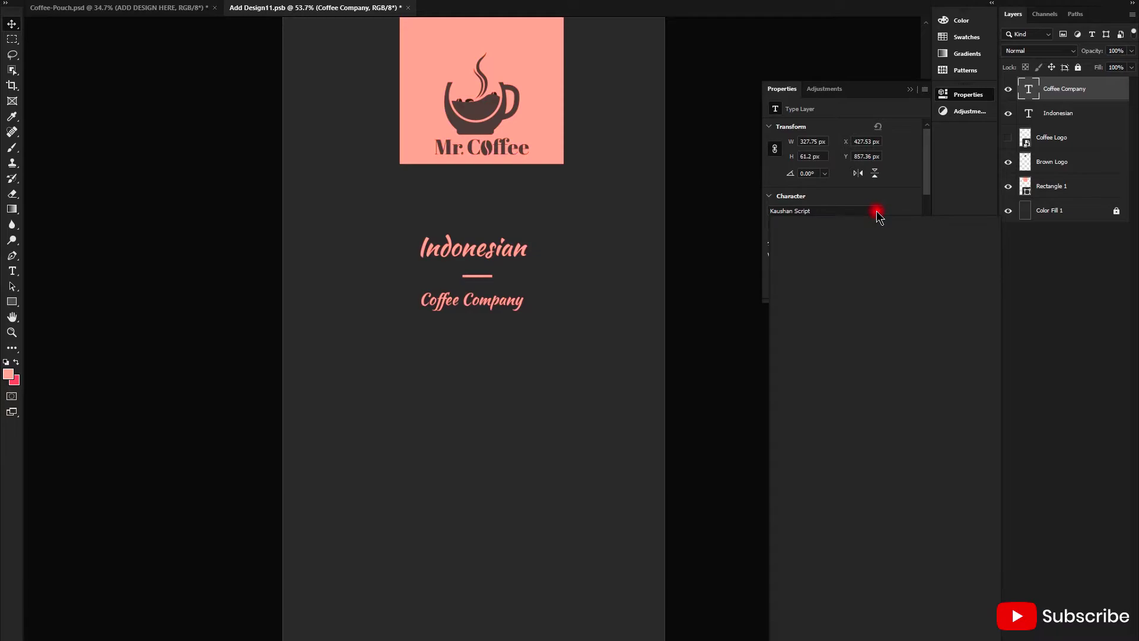
pyautogui.click(808, 213)
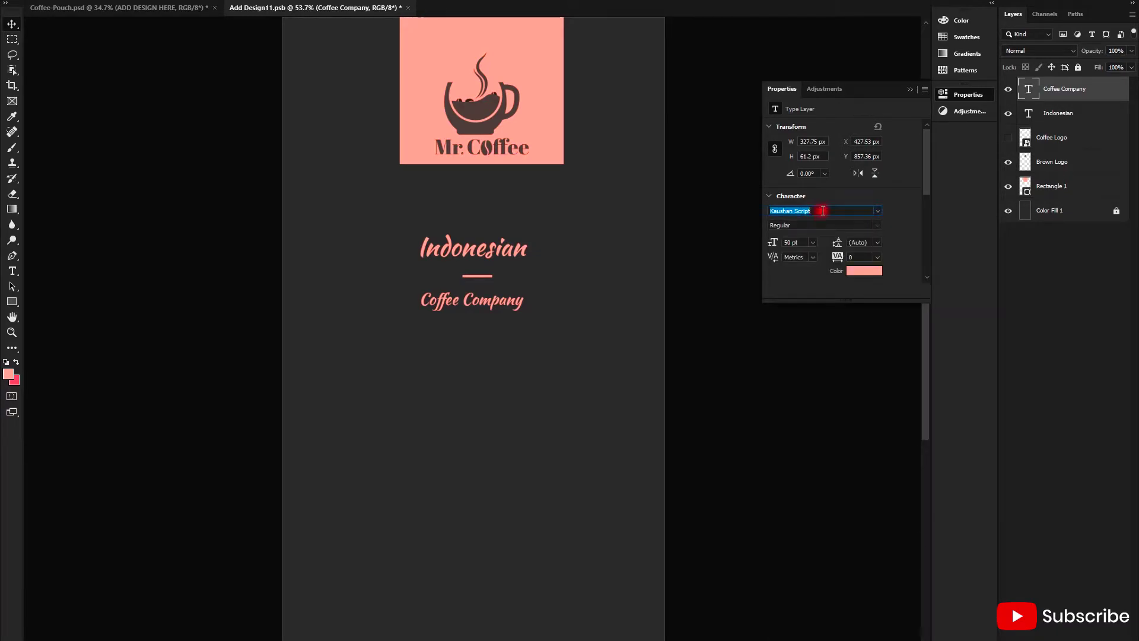
pyautogui.write('p')
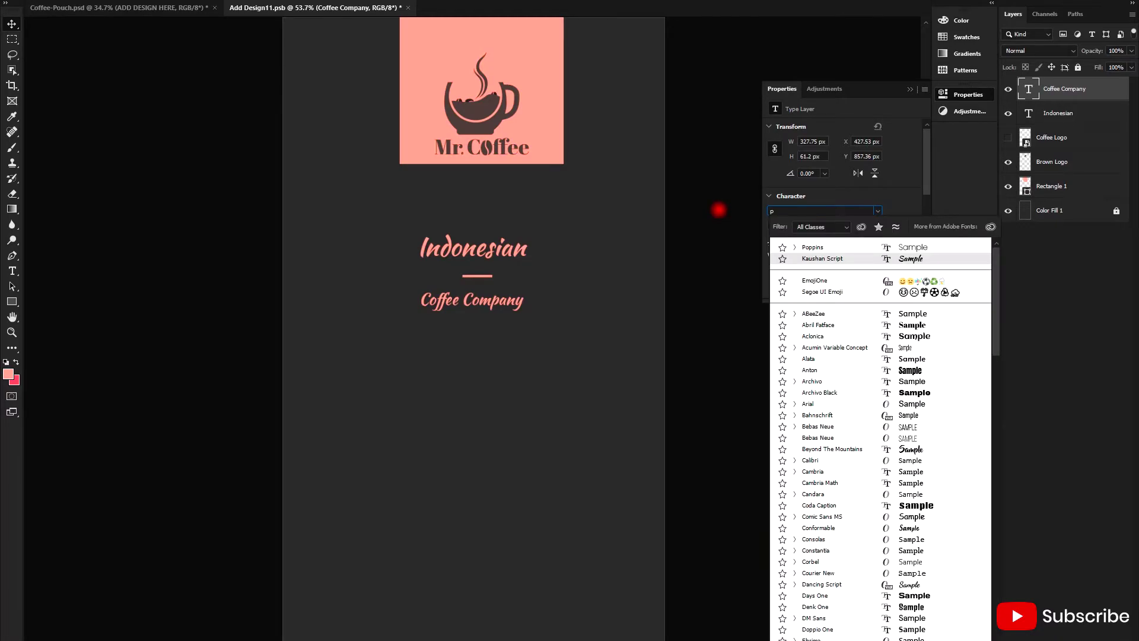
pyautogui.write('oppins')
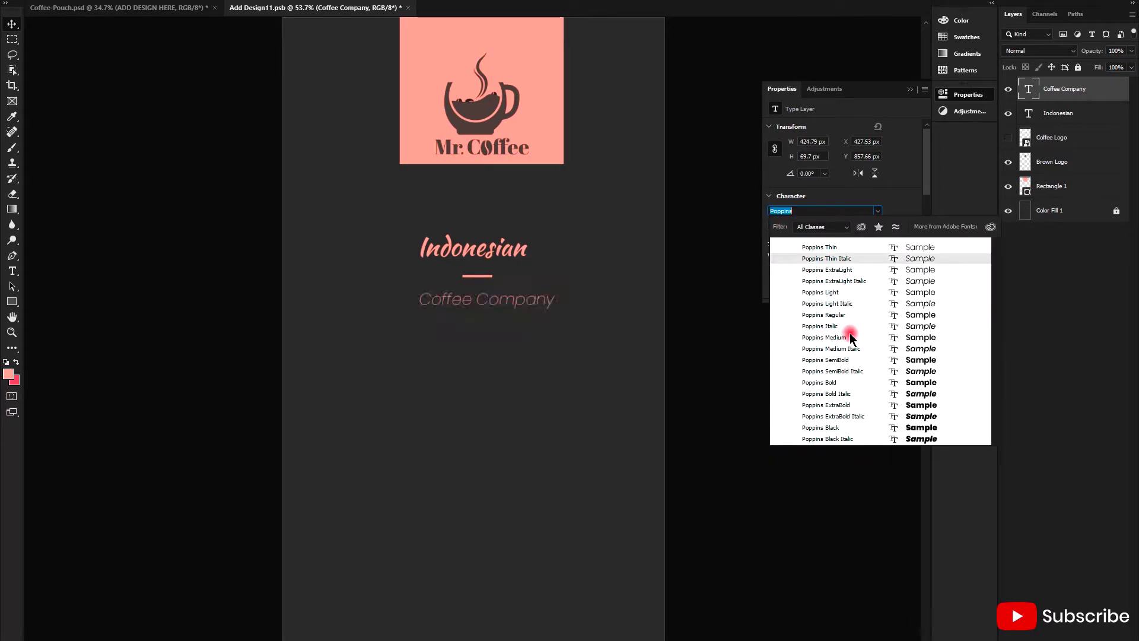
pyautogui.click(838, 313)
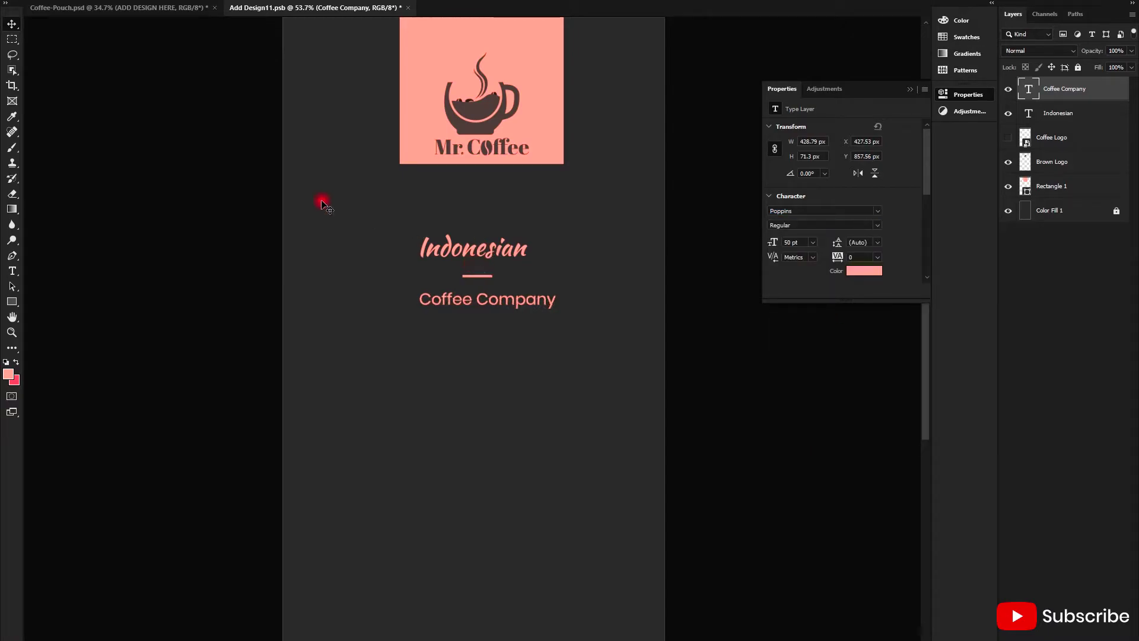
pyautogui.click(775, 241)
pyautogui.write('35')
pyautogui.press('Return')
# Centre the Coffee Company line beneath the divider
pyautogui.scroll(3, 463, 307)
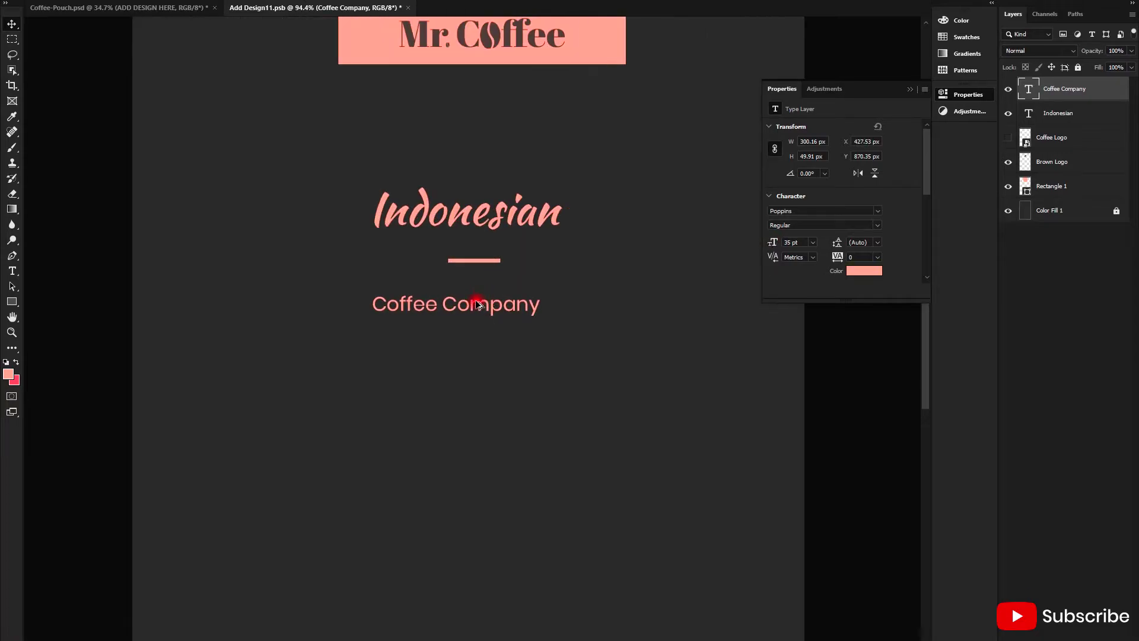
pyautogui.moveTo(463, 308); pyautogui.dragTo(480, 291)
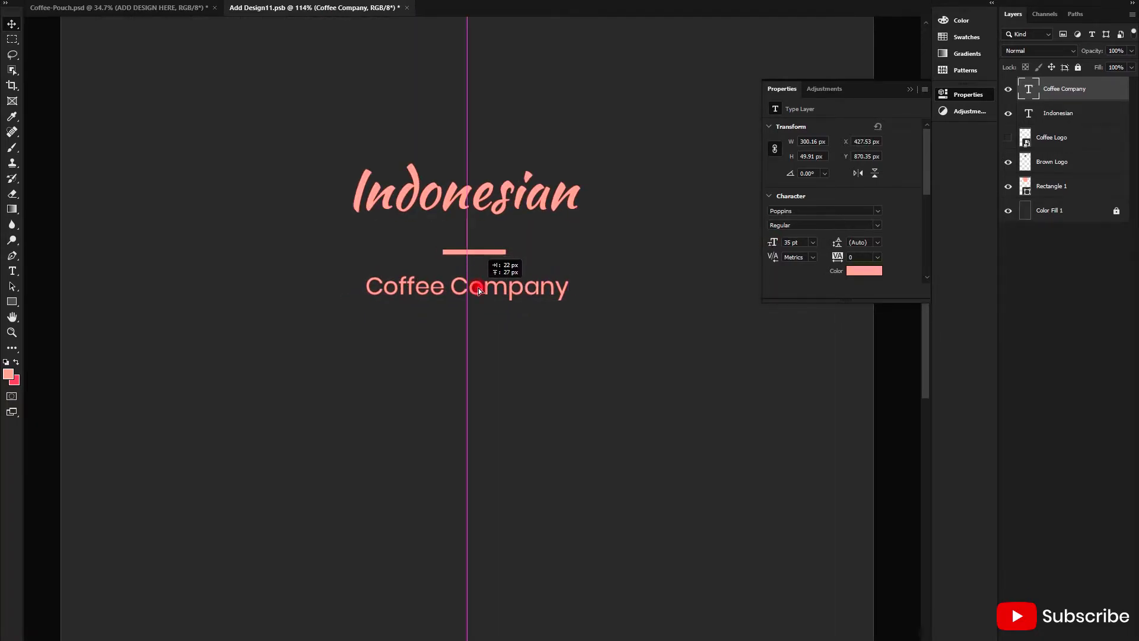
pyautogui.scroll(-3, 480, 290)
pyautogui.scroll(-2, 480, 297)
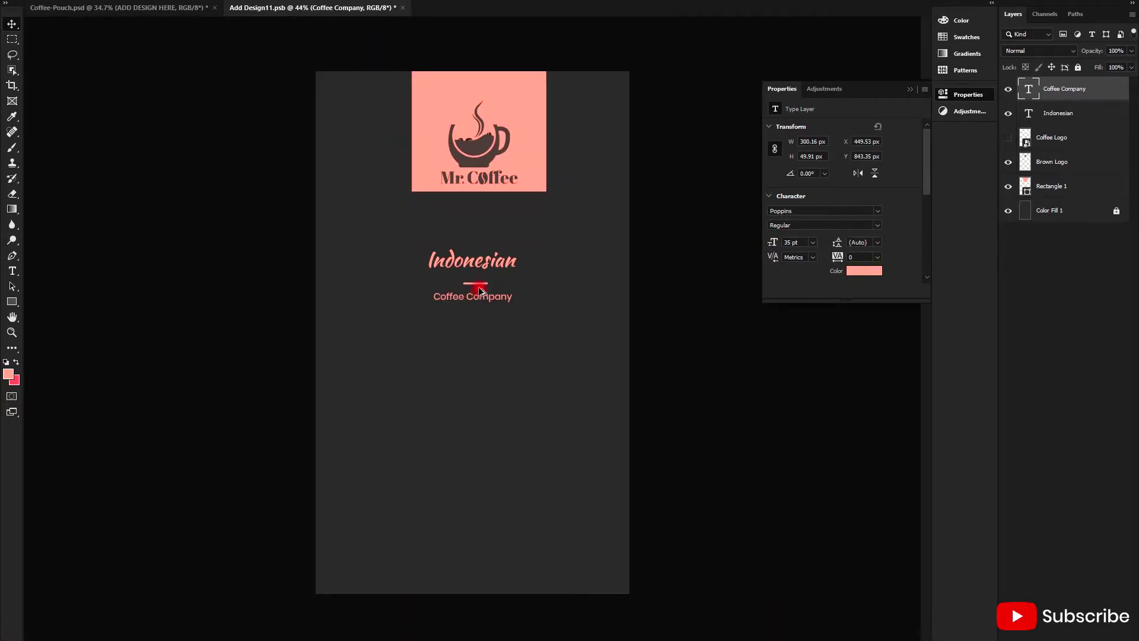
pyautogui.scroll(2, 481, 301)
pyautogui.moveTo(482, 293); pyautogui.dragTo(482, 297)
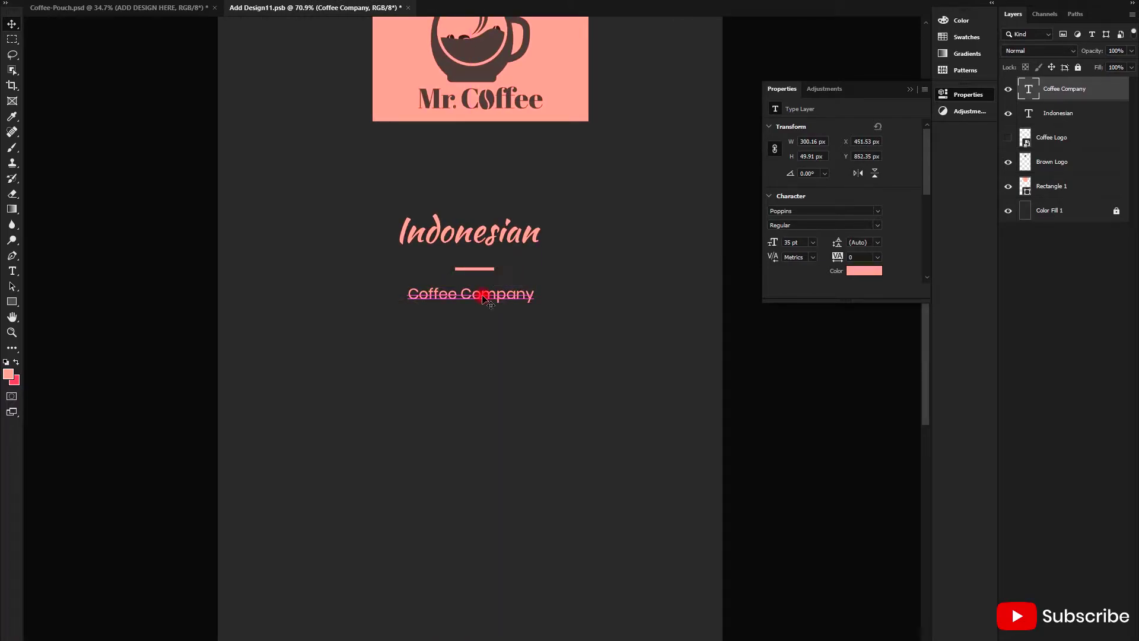
pyautogui.scroll(-2, 482, 297)
pyautogui.scroll(-1, 482, 296)
pyautogui.hotkey('ctrl', 's')
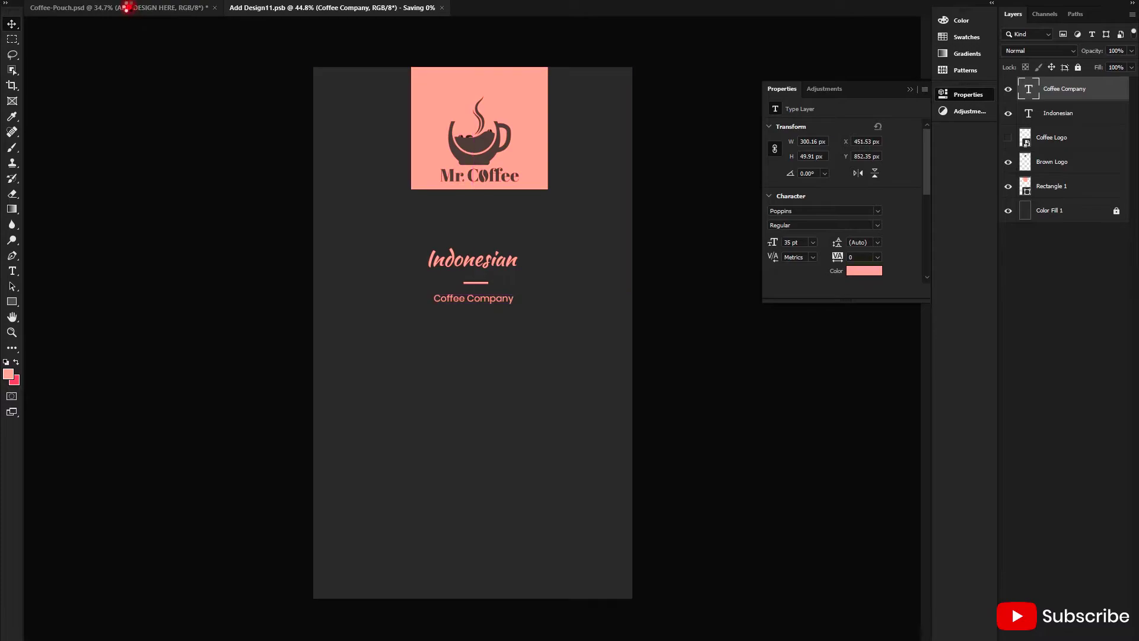
pyautogui.click(172, 8)
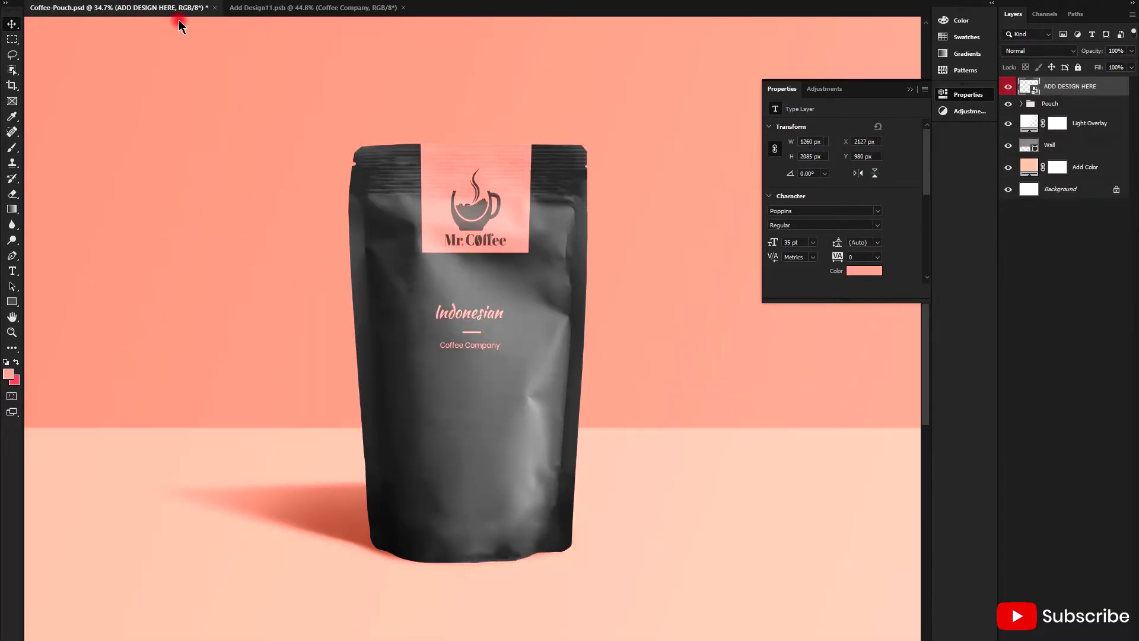
pyautogui.scroll(3, 481, 351)
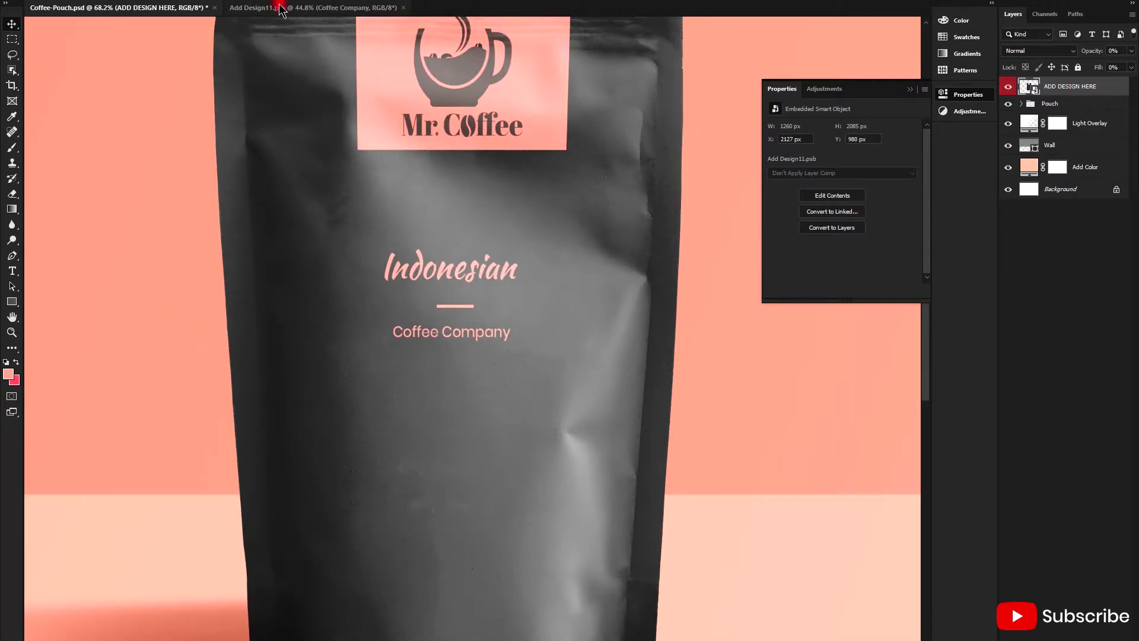
pyautogui.click(280, 9)
pyautogui.doubleClick(488, 296)
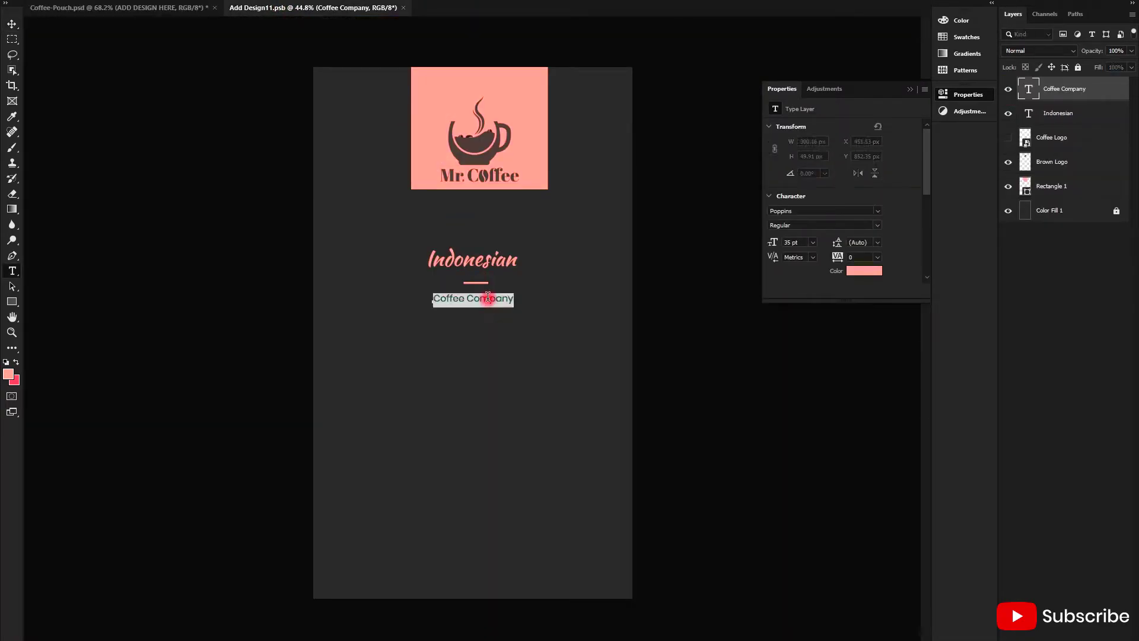
# Make Coffee Company all caps in Poppins SemiBold
pyautogui.moveTo(924, 197); pyautogui.dragTo(923, 240)
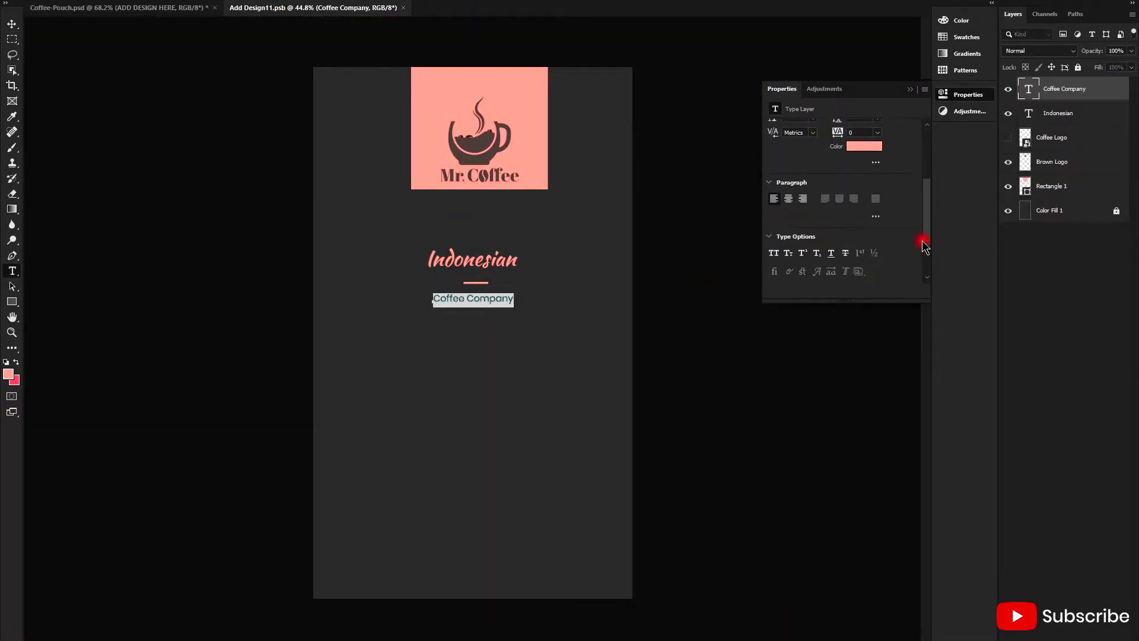
pyautogui.click(773, 254)
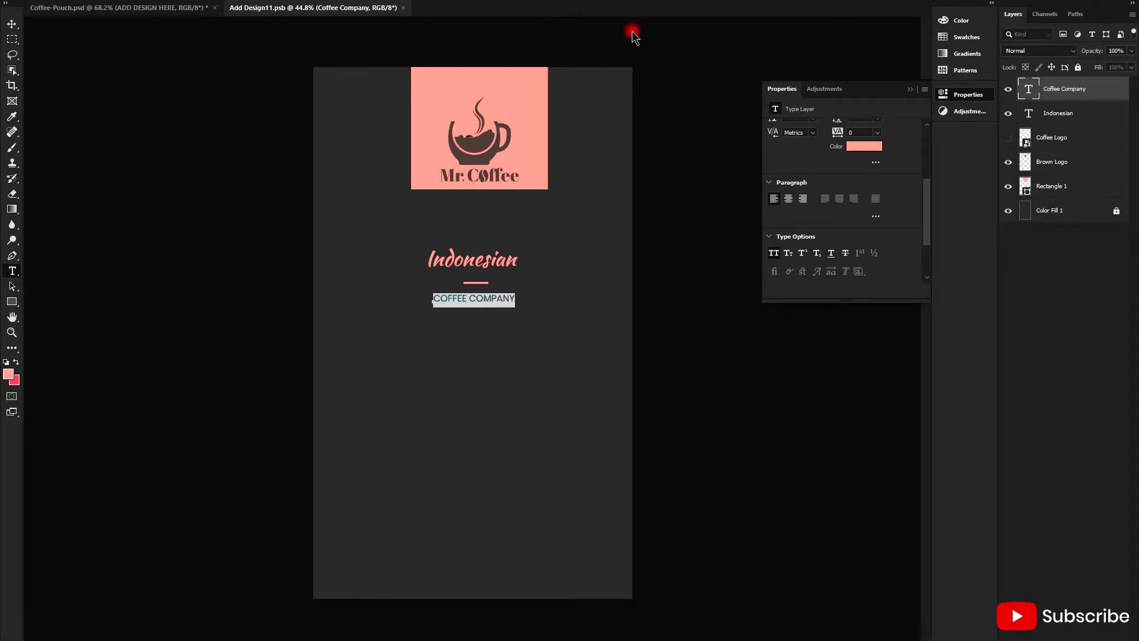
pyautogui.scroll(1, 893, 175)
pyautogui.scroll(1, 890, 173)
pyautogui.click(878, 176)
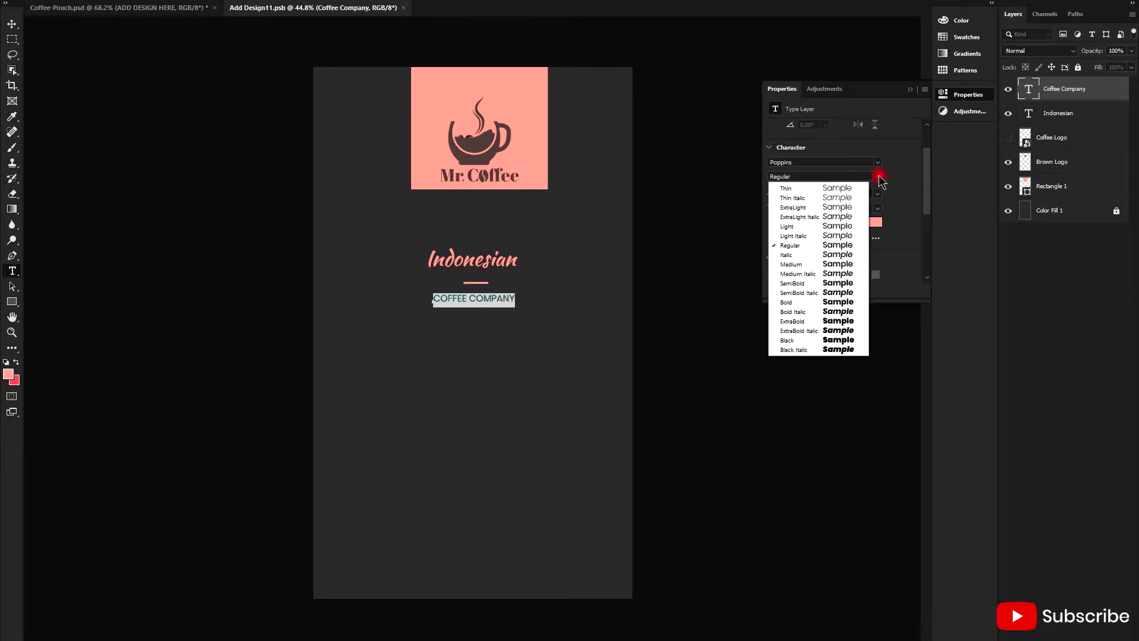
pyautogui.click(818, 283)
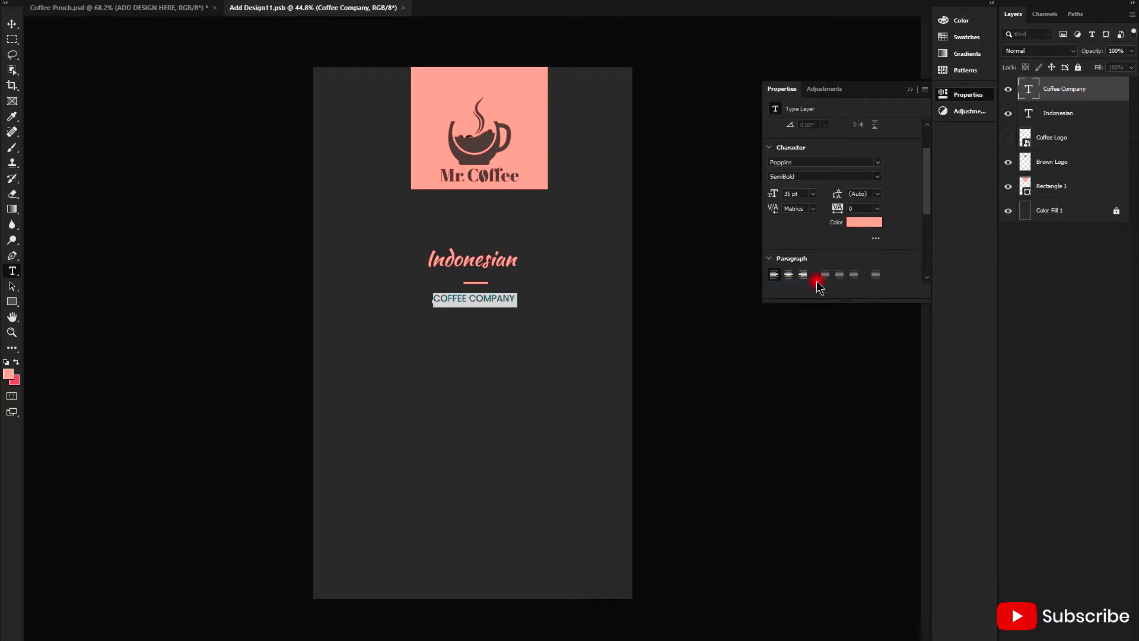
pyautogui.hotkey('ctrl', 'Return')
# Recentre COFFEE COMPANY beneath the underline and save the label design
pyautogui.click(505, 300)
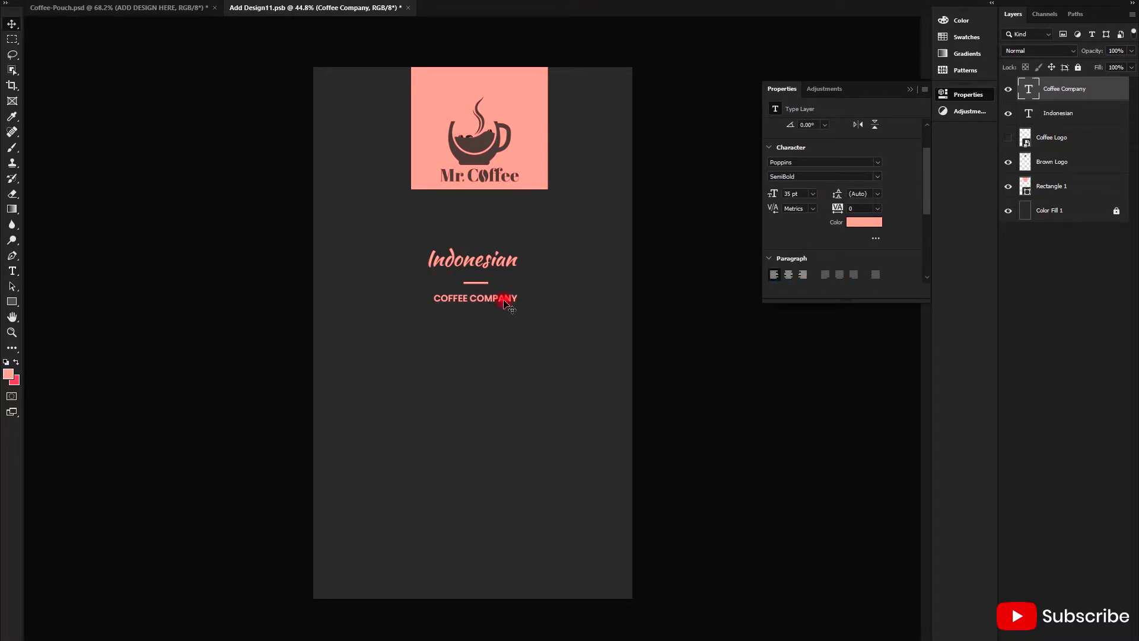
pyautogui.moveTo(499, 302); pyautogui.dragTo(499, 301)
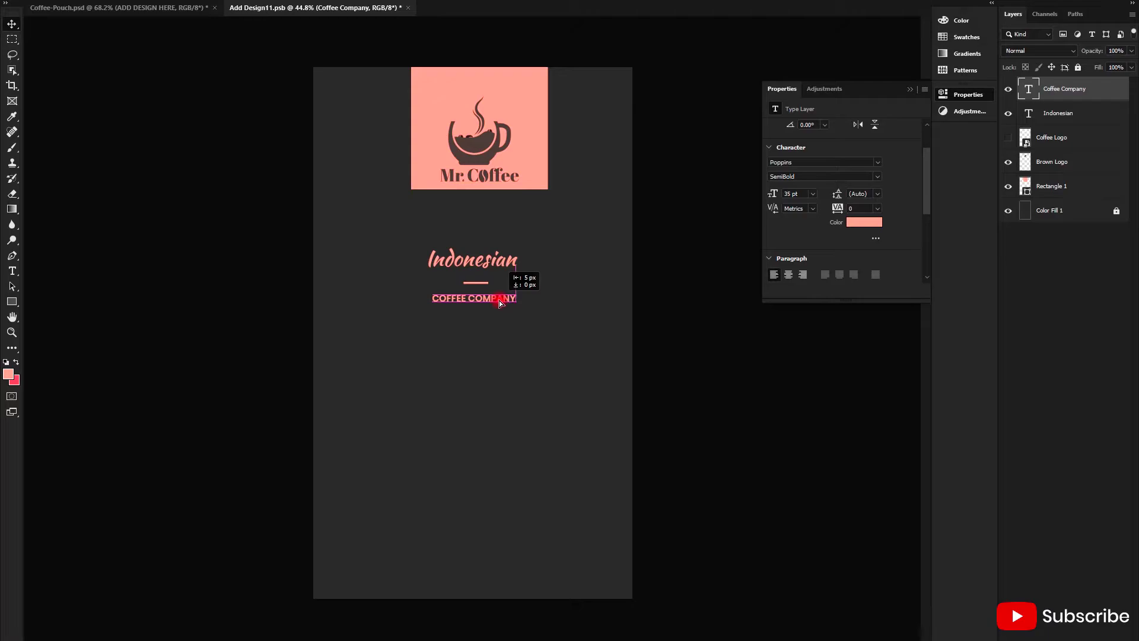
pyautogui.scroll(-3, 500, 301)
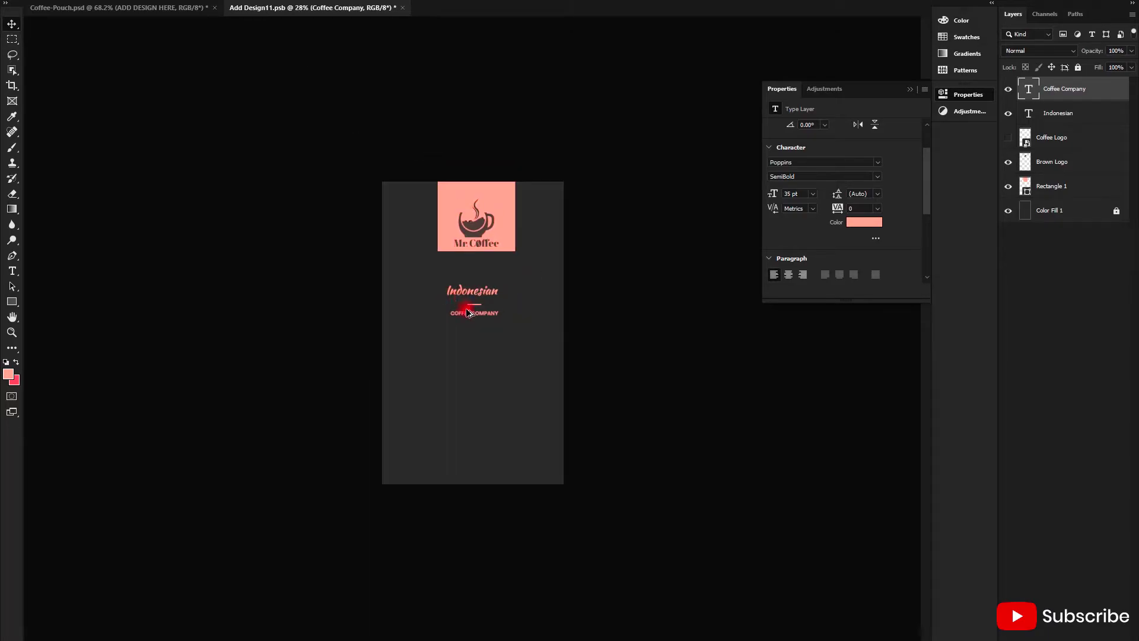
pyautogui.scroll(2, 487, 309)
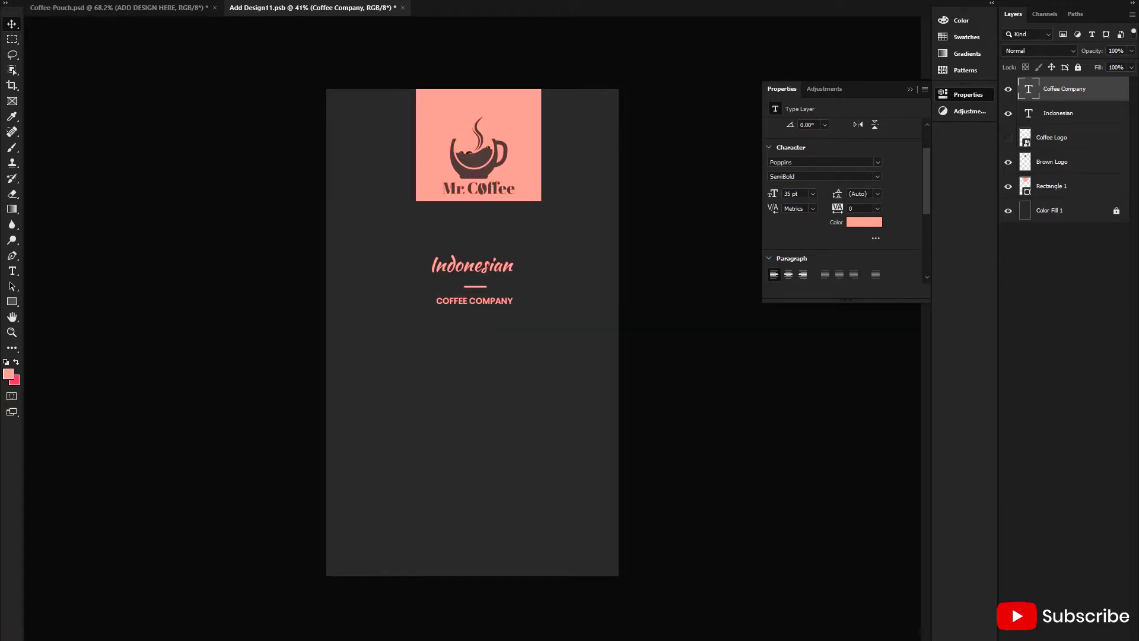
pyautogui.click(23, 0)
pyautogui.click(83, 109)
# Preview the COFFEE COMPANY line on the zoomed-out pouch mockup, then return to Add Design11.psb
pyautogui.click(161, 9)
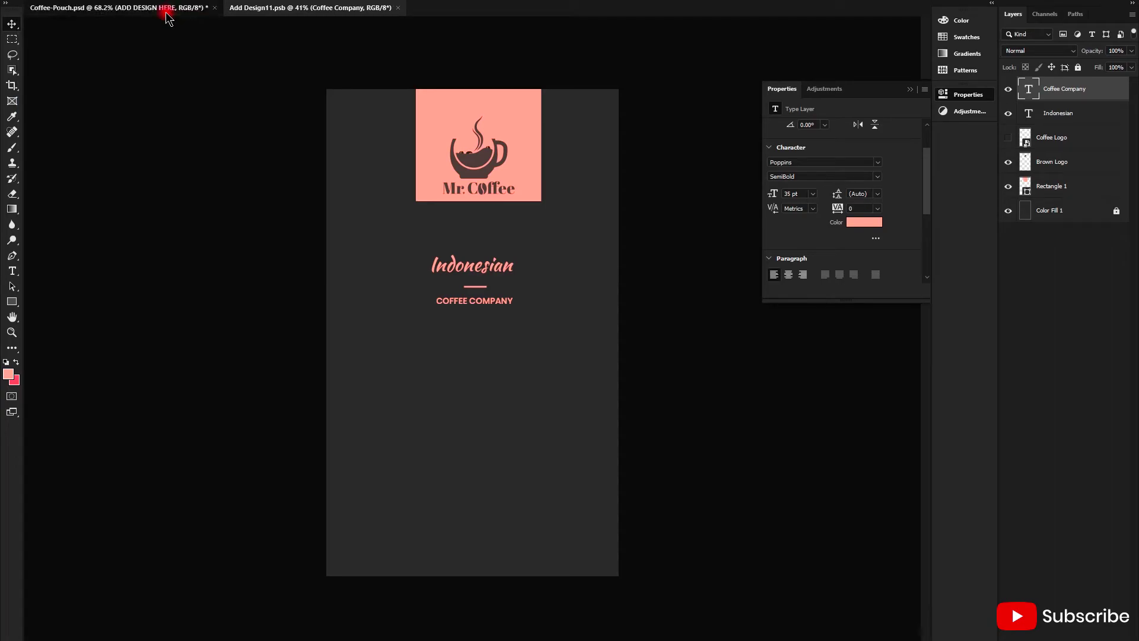
pyautogui.scroll(-3, 483, 321)
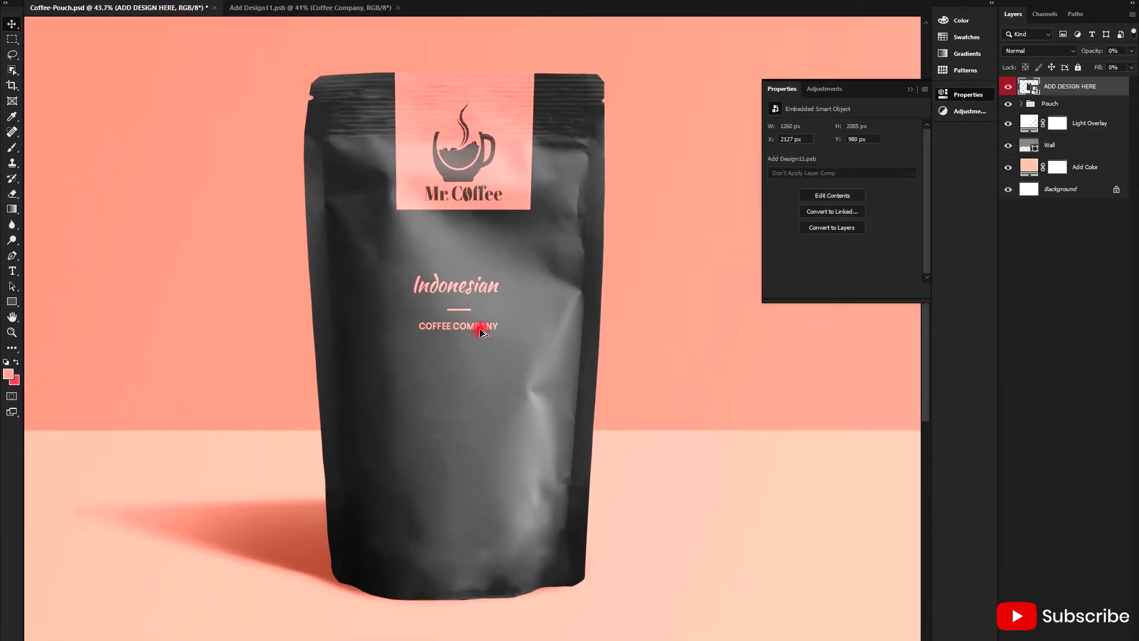
pyautogui.scroll(-2, 541, 285)
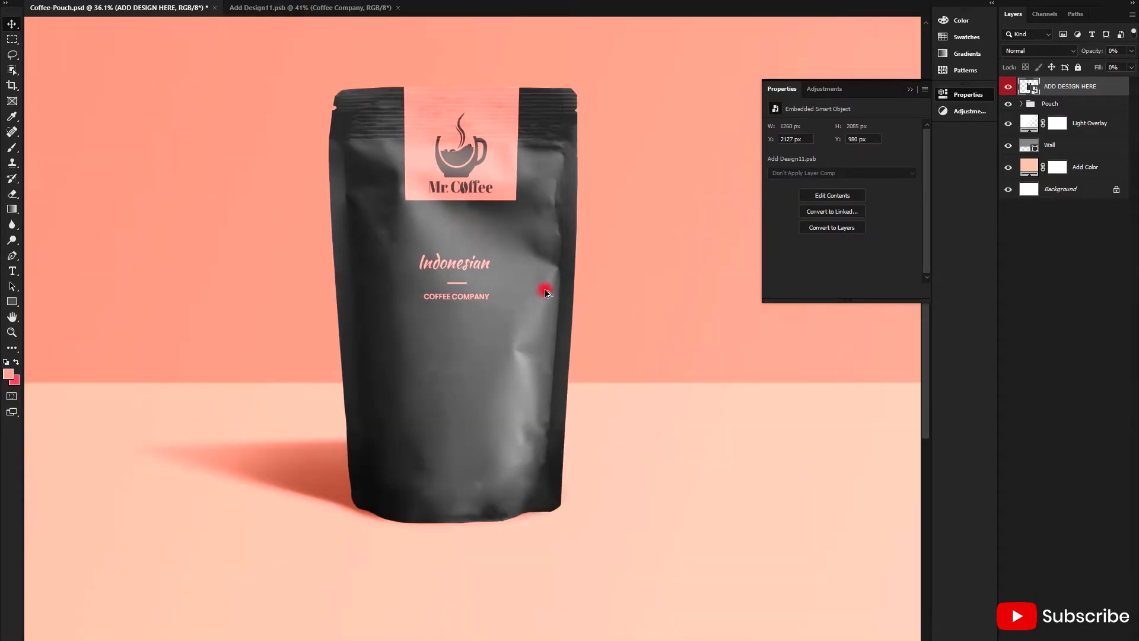
pyautogui.scroll(-1, 552, 300)
pyautogui.scroll(1, 487, 304)
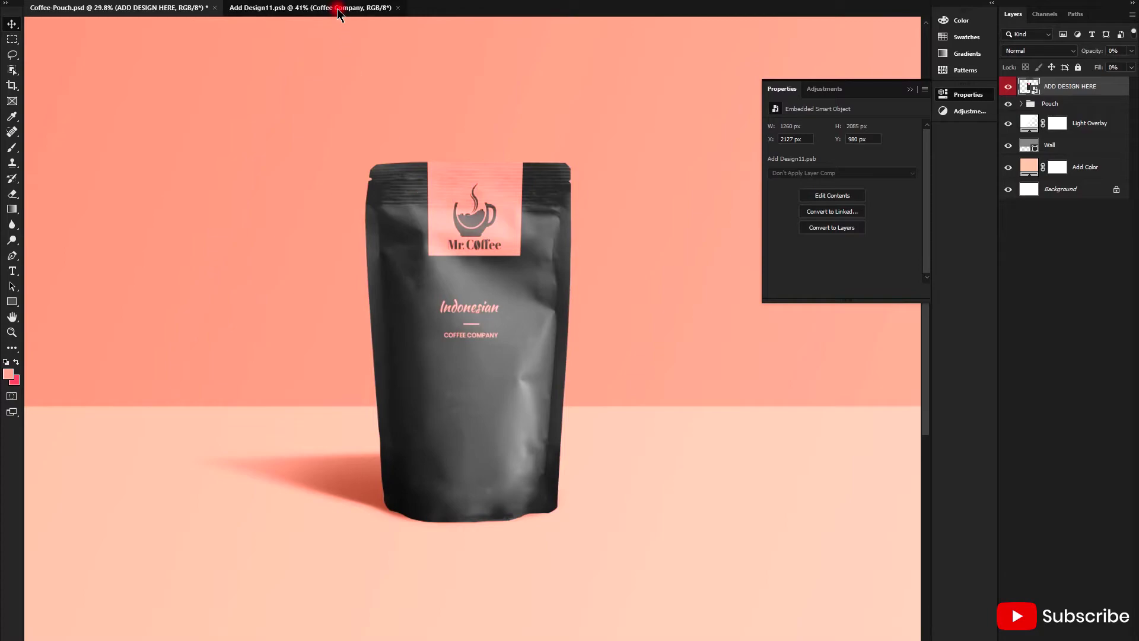
pyautogui.click(341, 7)
# Enlarge the Indonesian title to 132.95 pt and centre it above the underline
pyautogui.click(466, 296)
pyautogui.scroll(1, 466, 294)
pyautogui.click(496, 252)
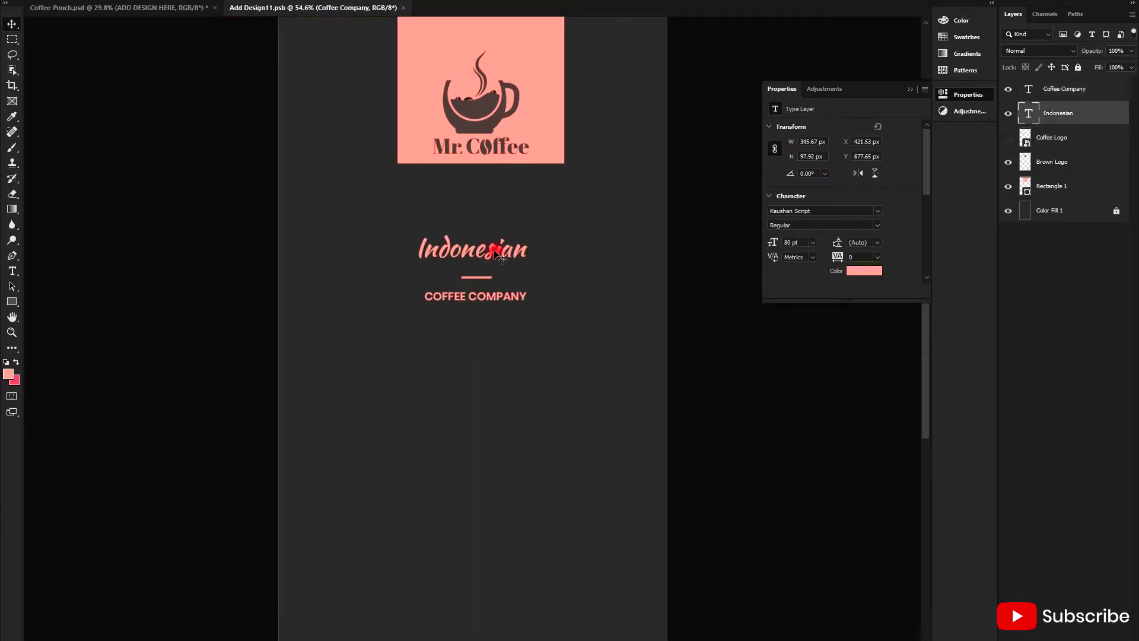
pyautogui.moveTo(526, 266); pyautogui.dragTo(585, 293)
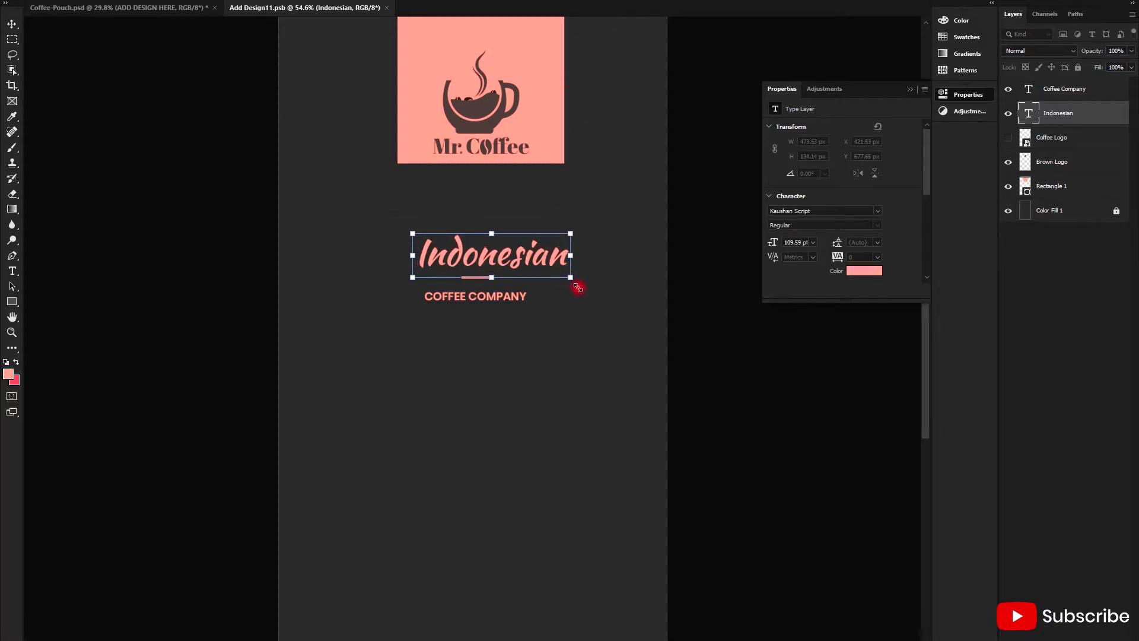
pyautogui.press('Return')
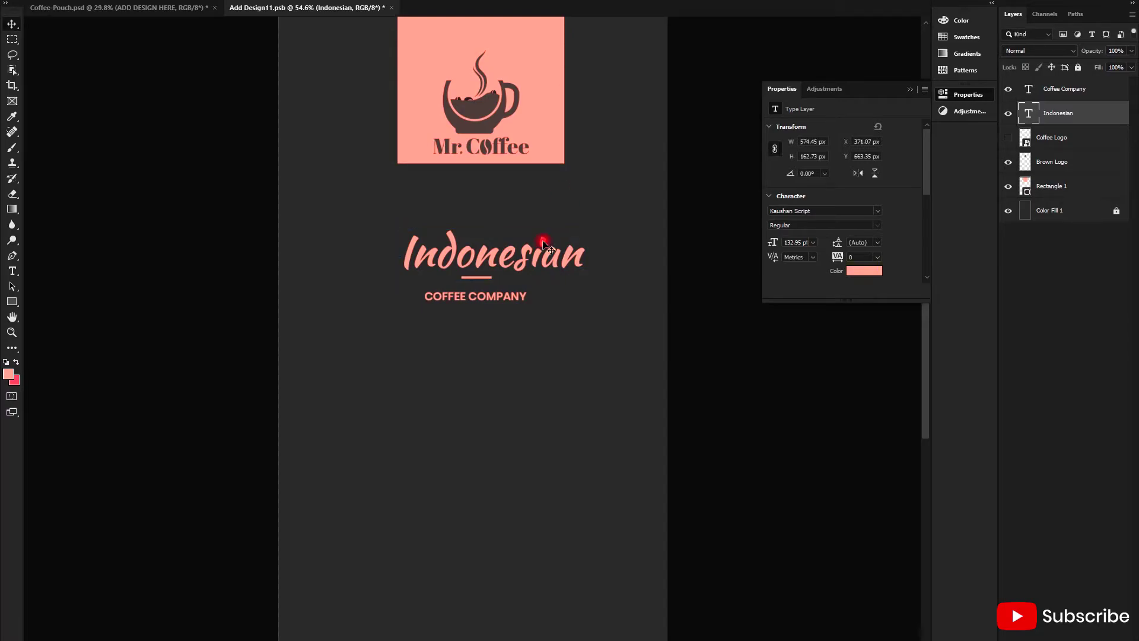
pyautogui.moveTo(546, 253); pyautogui.dragTo(527, 252)
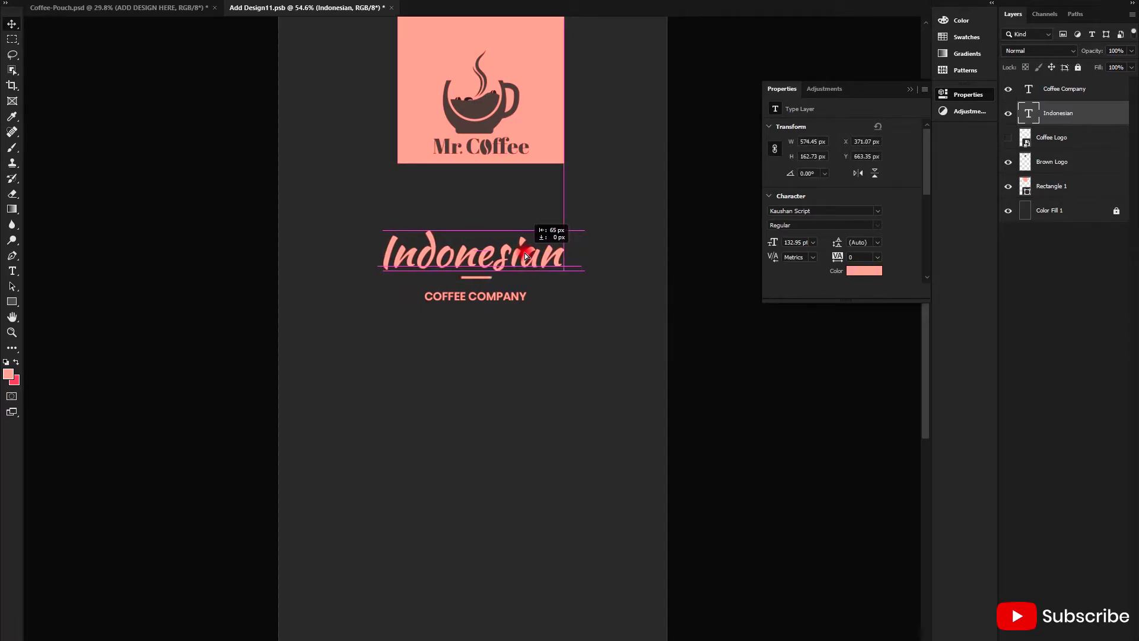
pyautogui.moveTo(527, 252); pyautogui.dragTo(530, 253)
# Resize COFFEE COMPANY to 30 pt, re-centre it under the underline, and save
pyautogui.scroll(2, 477, 294)
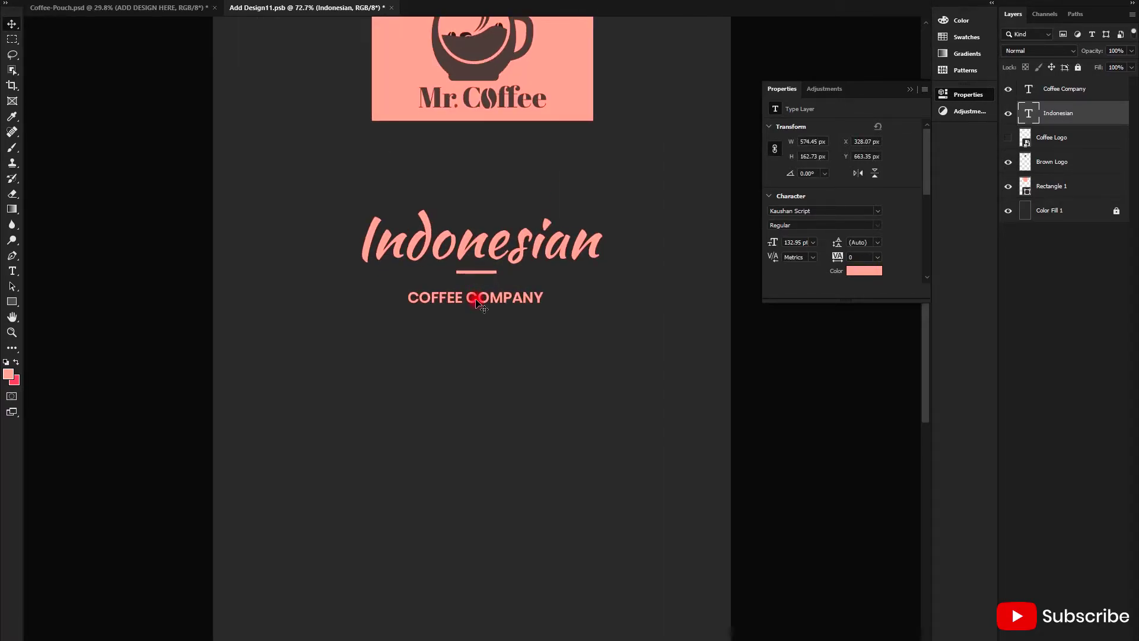
pyautogui.moveTo(478, 295); pyautogui.dragTo(478, 290)
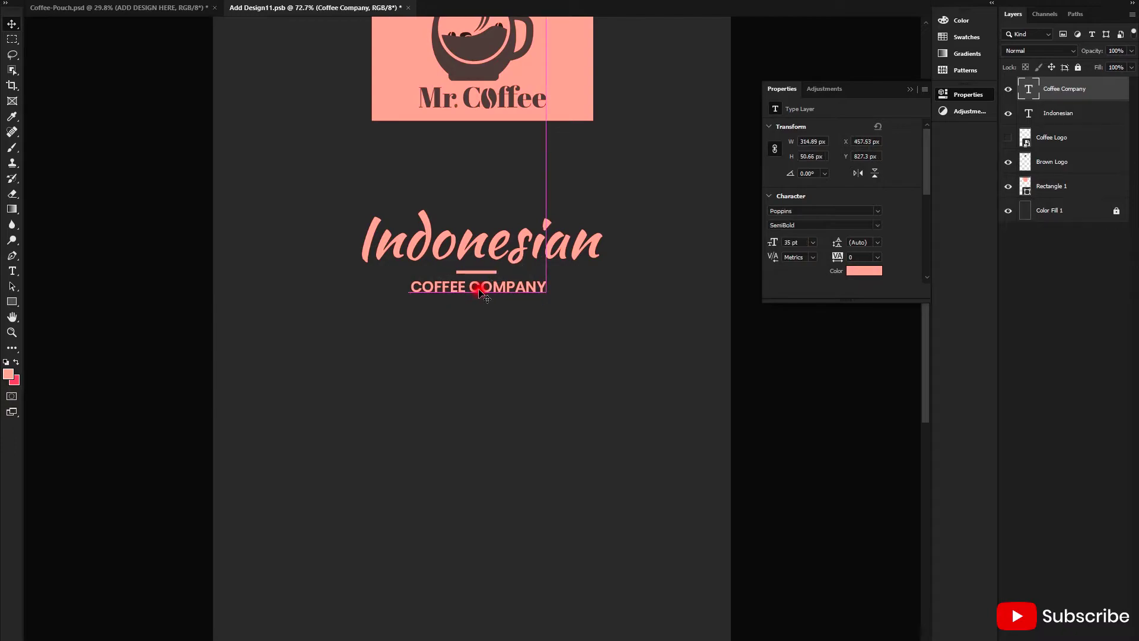
pyautogui.press('t')
pyautogui.tripleClick(479, 288)
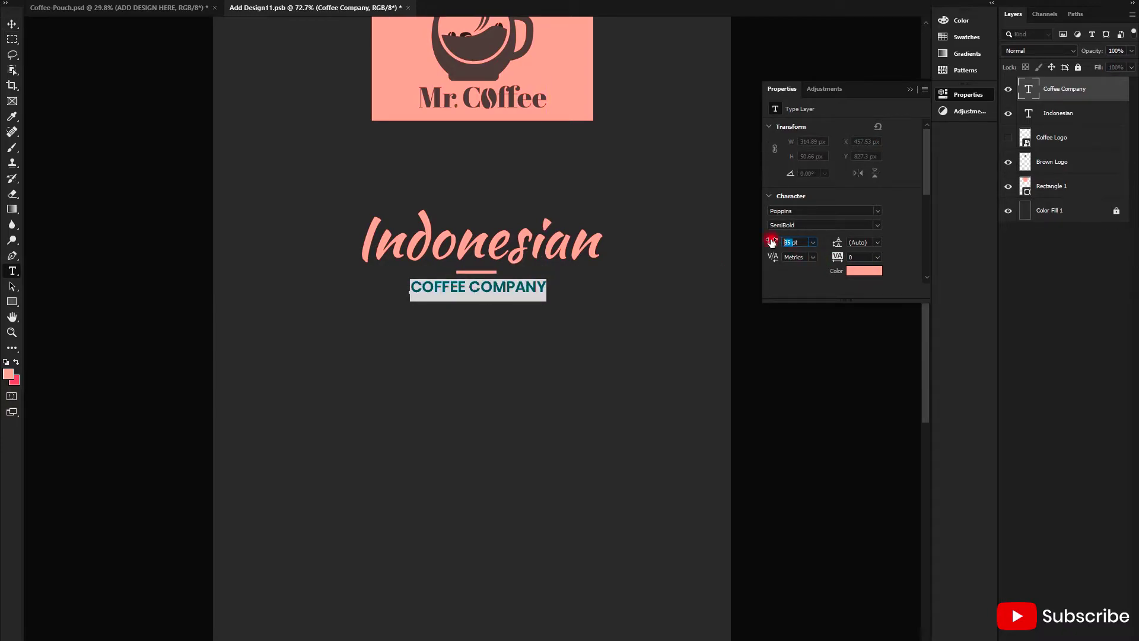
pyautogui.write('30')
pyautogui.press('Return')
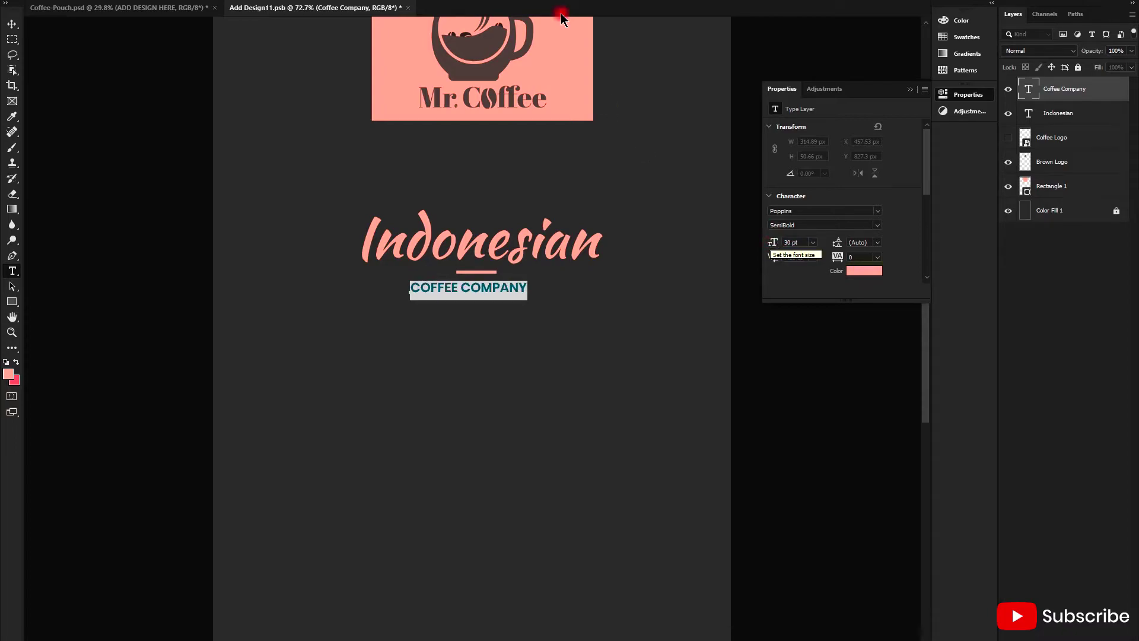
pyautogui.keyDown('ctrl'); pyautogui.click(474, 292); pyautogui.keyUp('ctrl')
pyautogui.moveTo(475, 293); pyautogui.dragTo(489, 291)
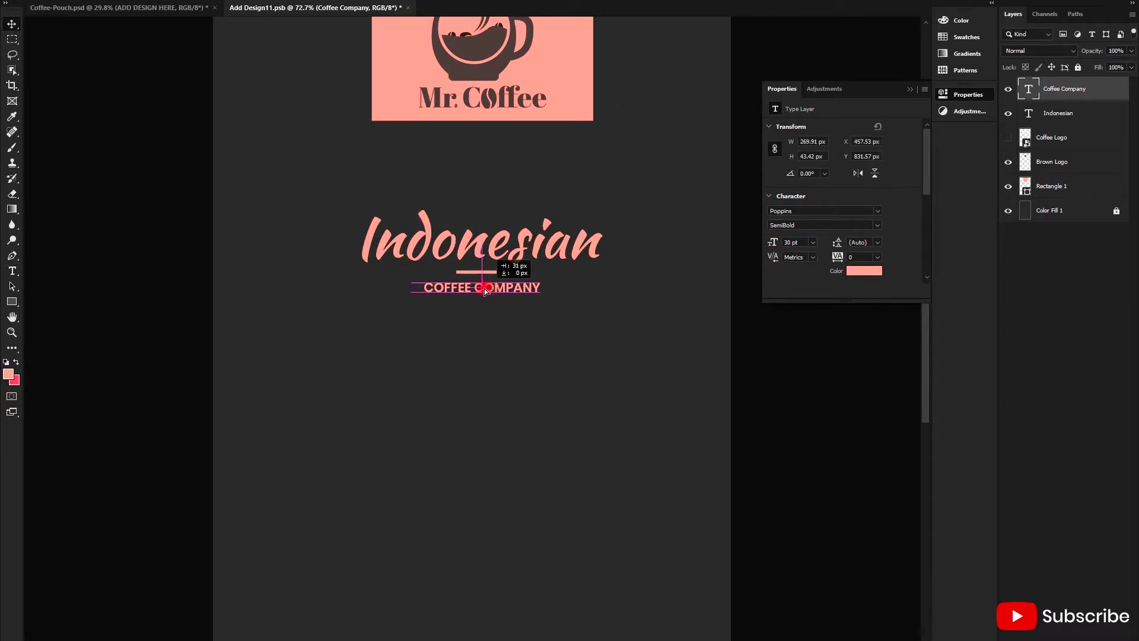
pyautogui.scroll(-5, 488, 290)
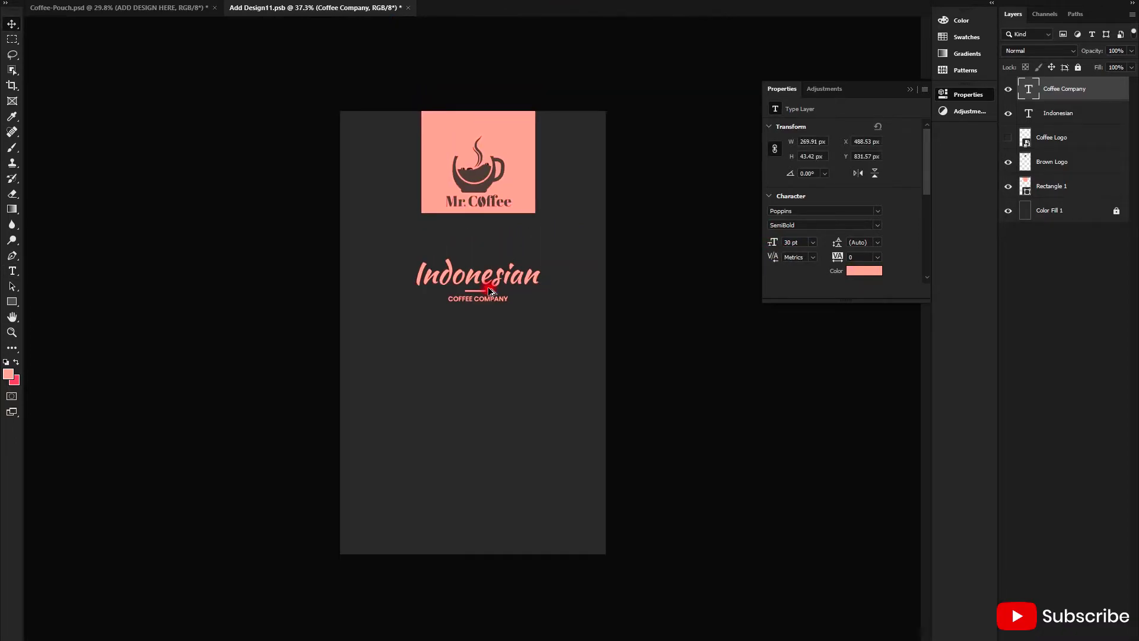
pyautogui.hotkey('ctrl', 's')
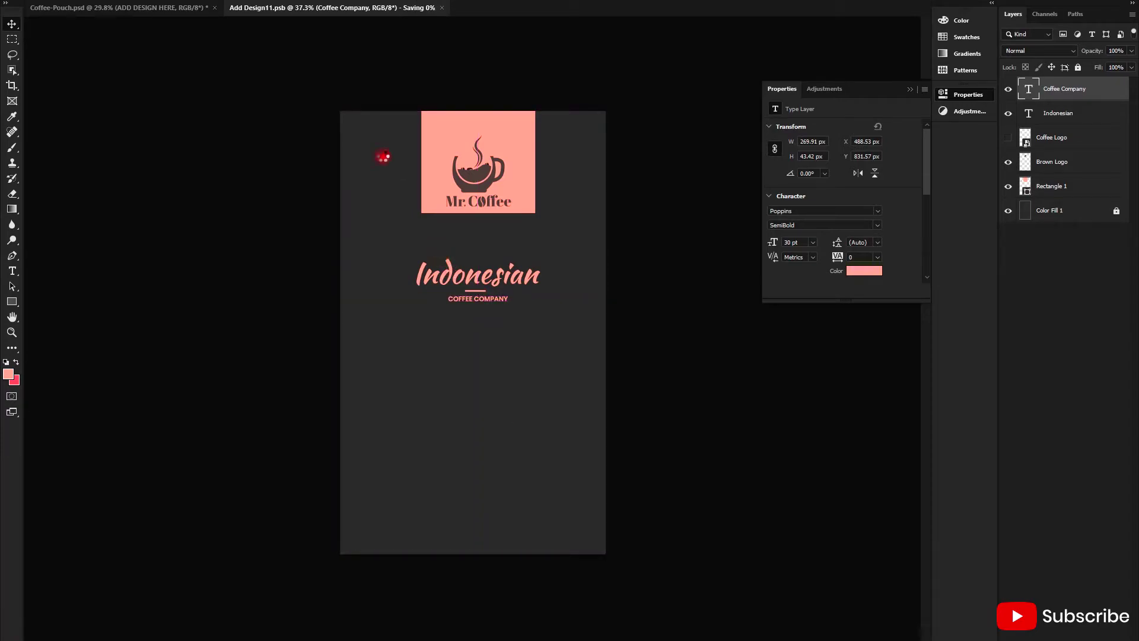
pyautogui.click(129, 9)
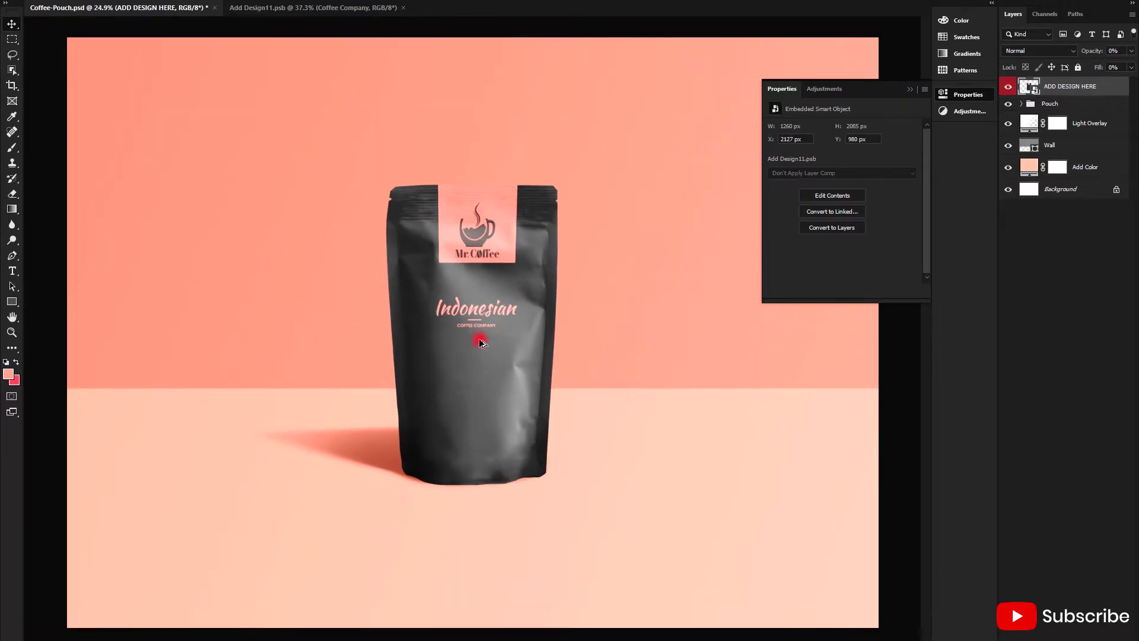
pyautogui.scroll(2, 481, 341)
pyautogui.scroll(-2, 479, 341)
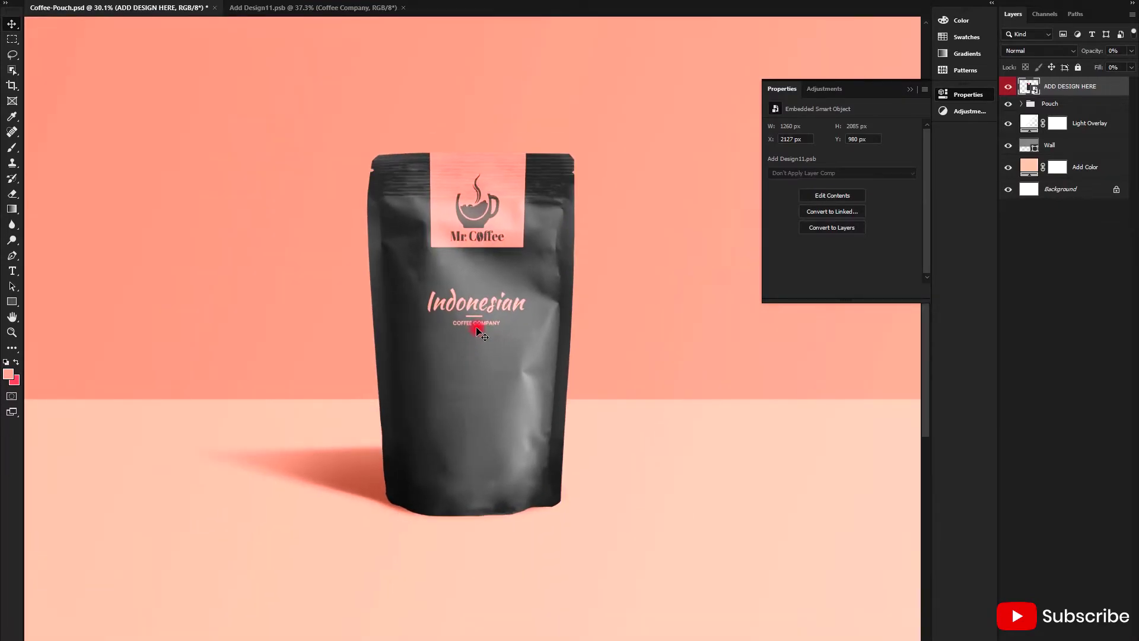
pyautogui.click(356, 8)
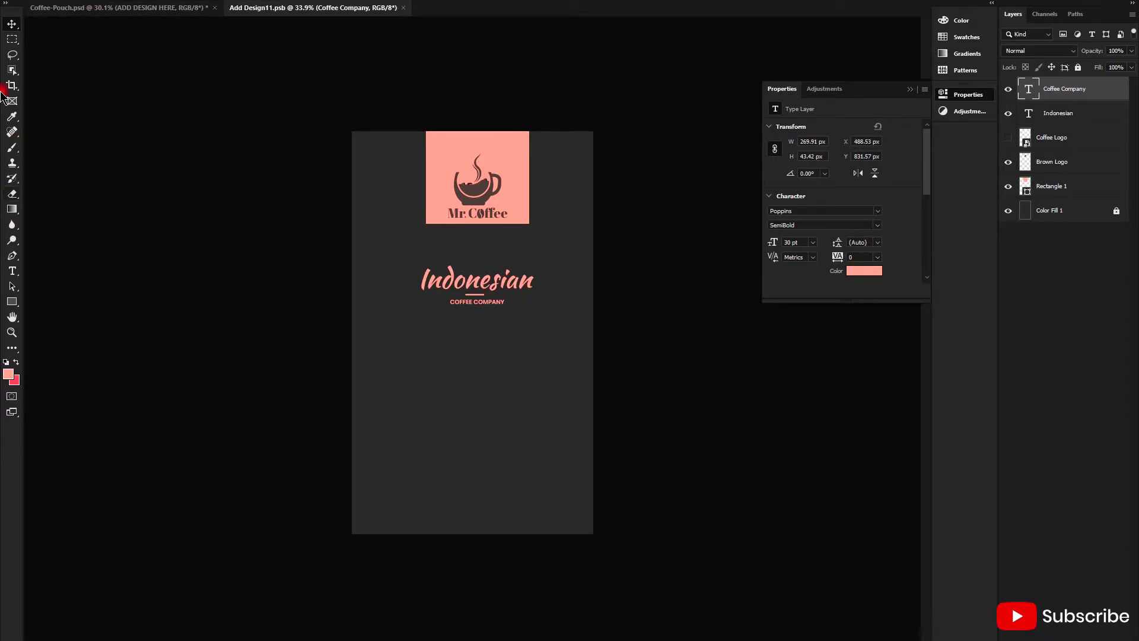
# Add a PREMIUM QUALITY text line near the label bottom in Poppins Medium
pyautogui.click(13, 271)
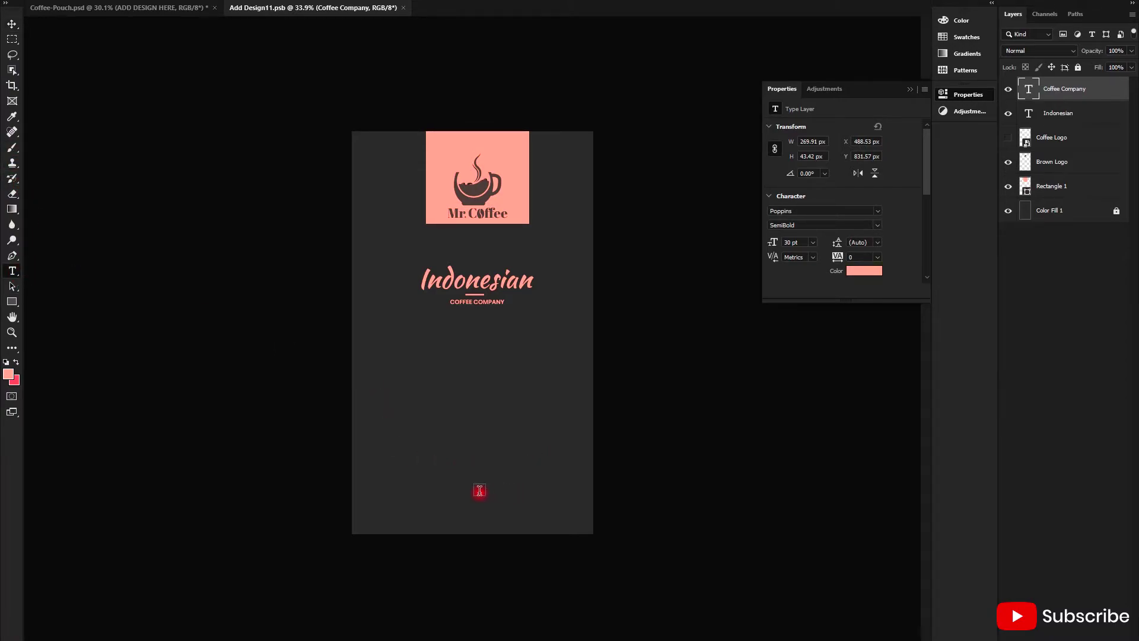
pyautogui.click(448, 515)
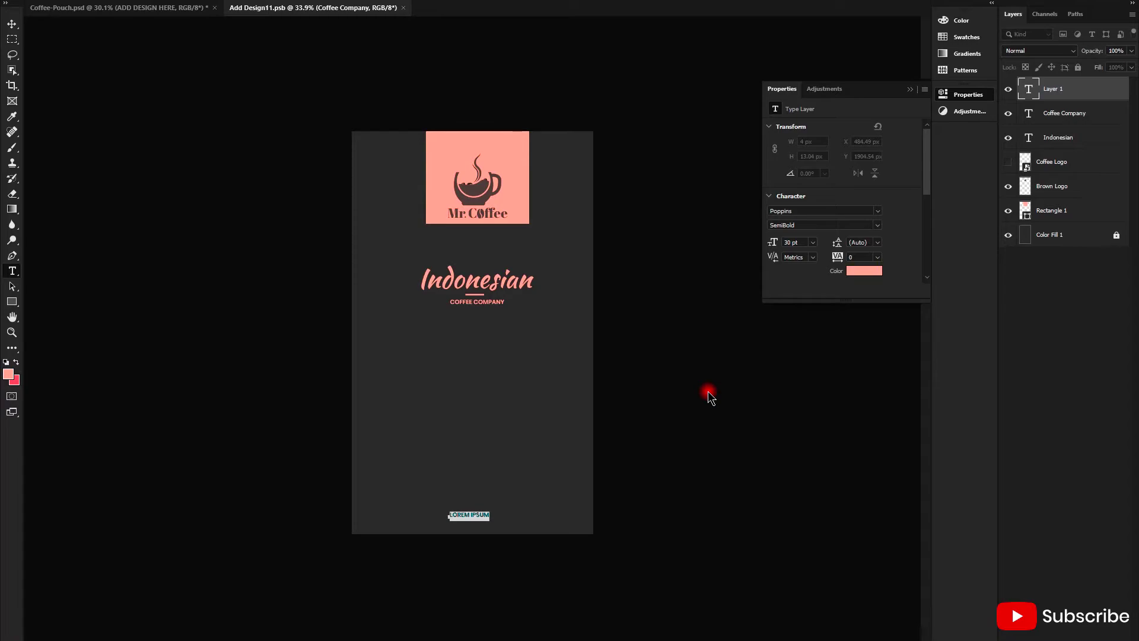
pyautogui.write('PRE')
pyautogui.click(707, 394)
pyautogui.click(876, 224)
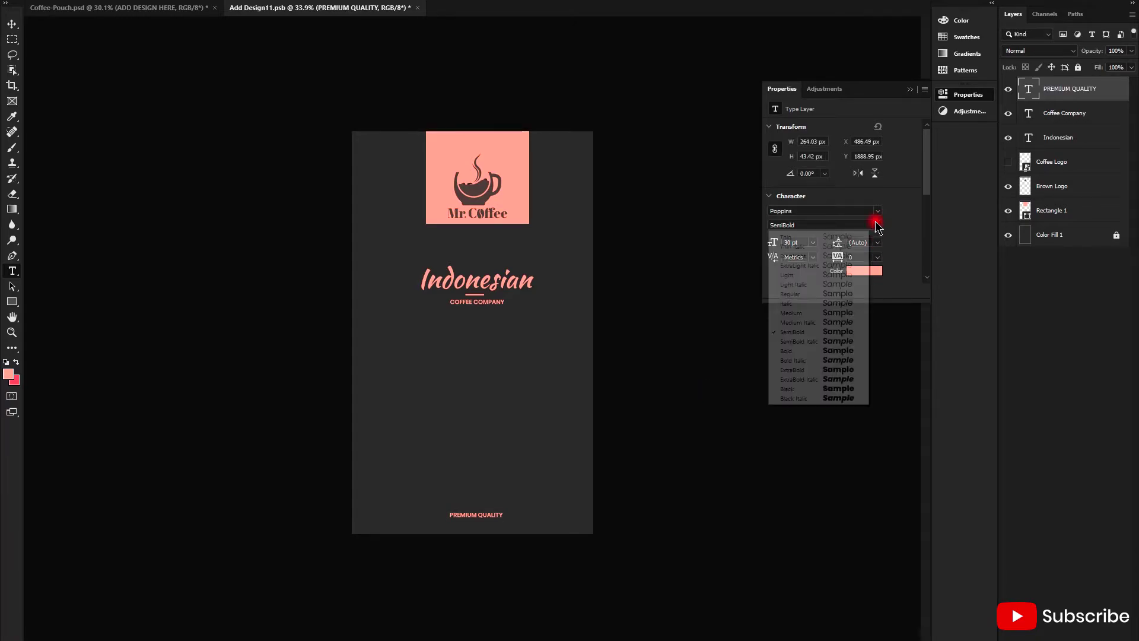
pyautogui.click(806, 313)
pyautogui.scroll(1, 461, 530)
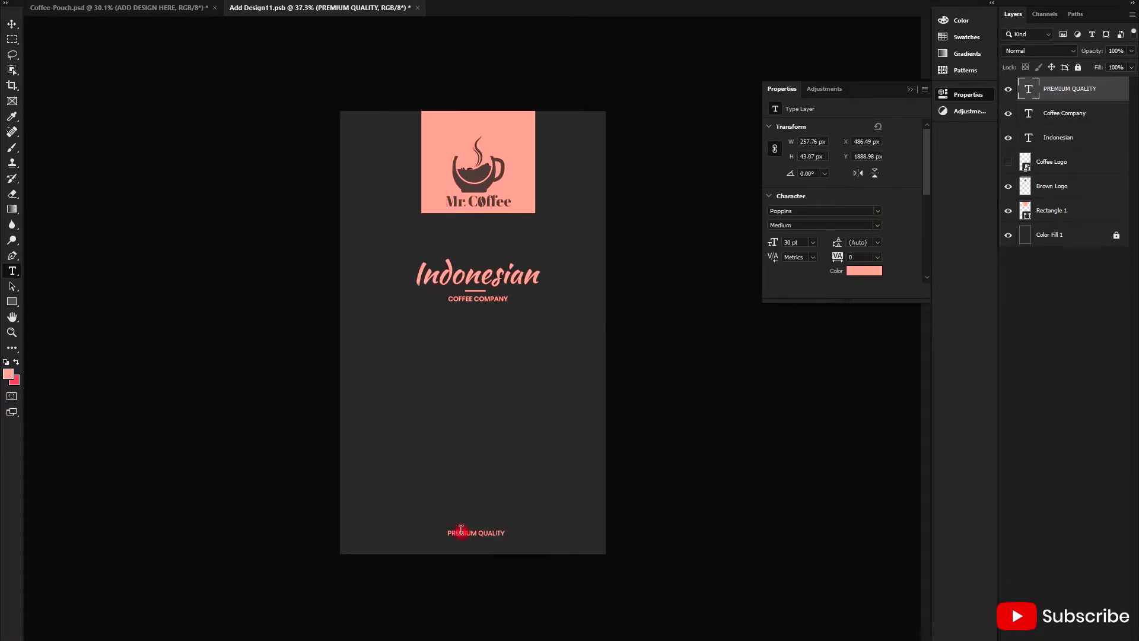
# Set PREMIUM QUALITY to 35 pt and centre it horizontally on the label
pyautogui.click(12, 24)
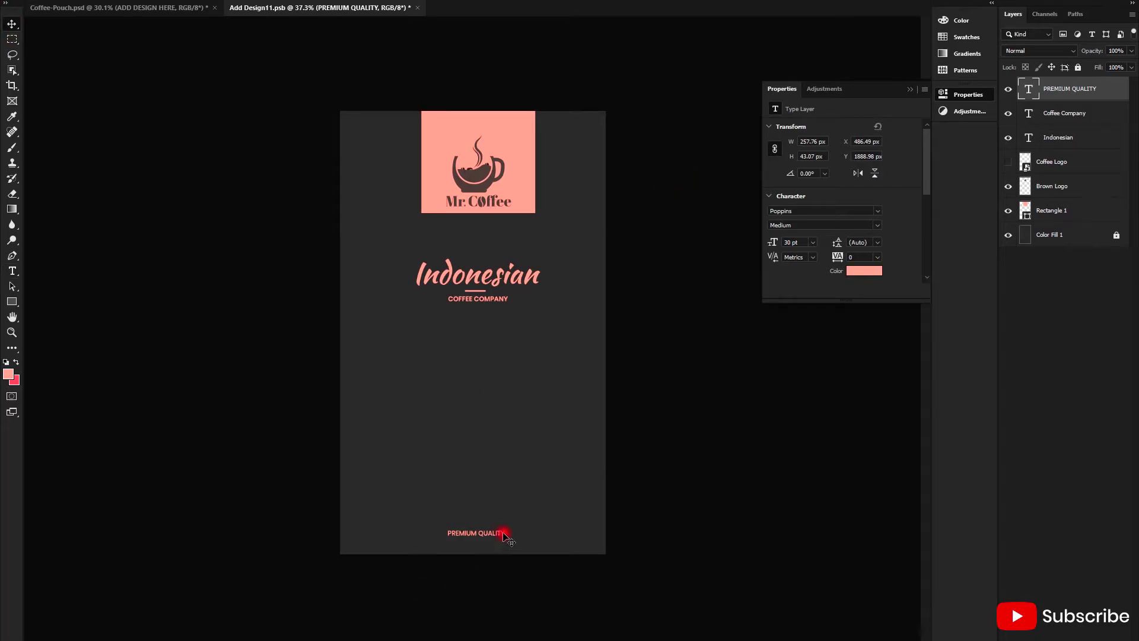
pyautogui.moveTo(496, 531); pyautogui.dragTo(487, 531)
pyautogui.moveTo(801, 242); pyautogui.dragTo(750, 242)
pyautogui.write('35')
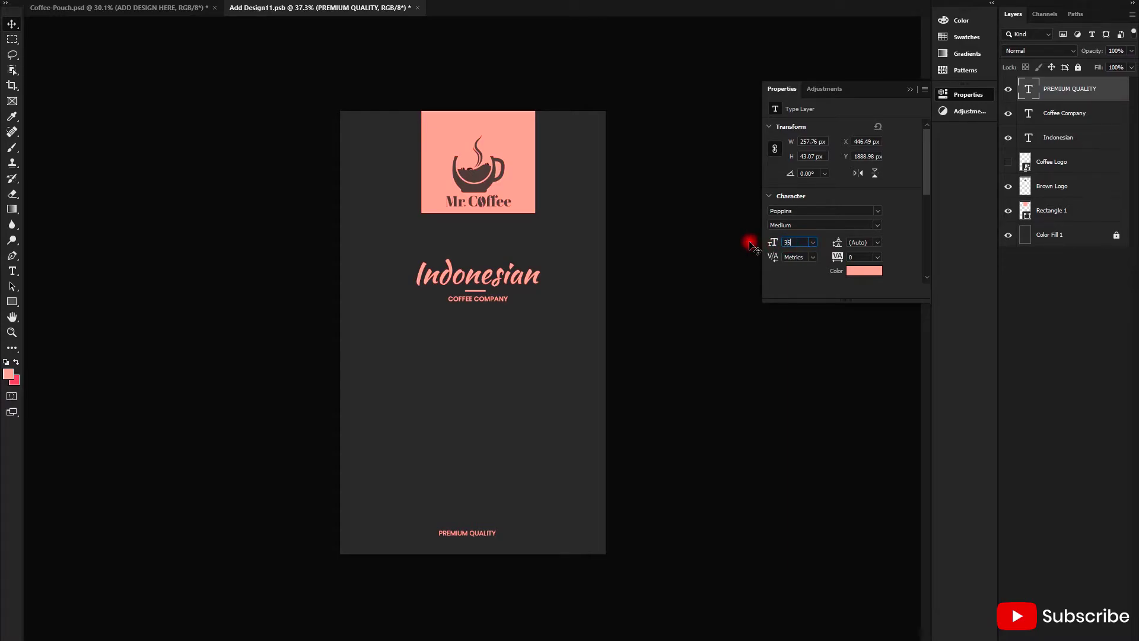
pyautogui.press('Return')
pyautogui.keyDown('alt'); pyautogui.scroll(2, 451, 552); pyautogui.keyUp('alt')
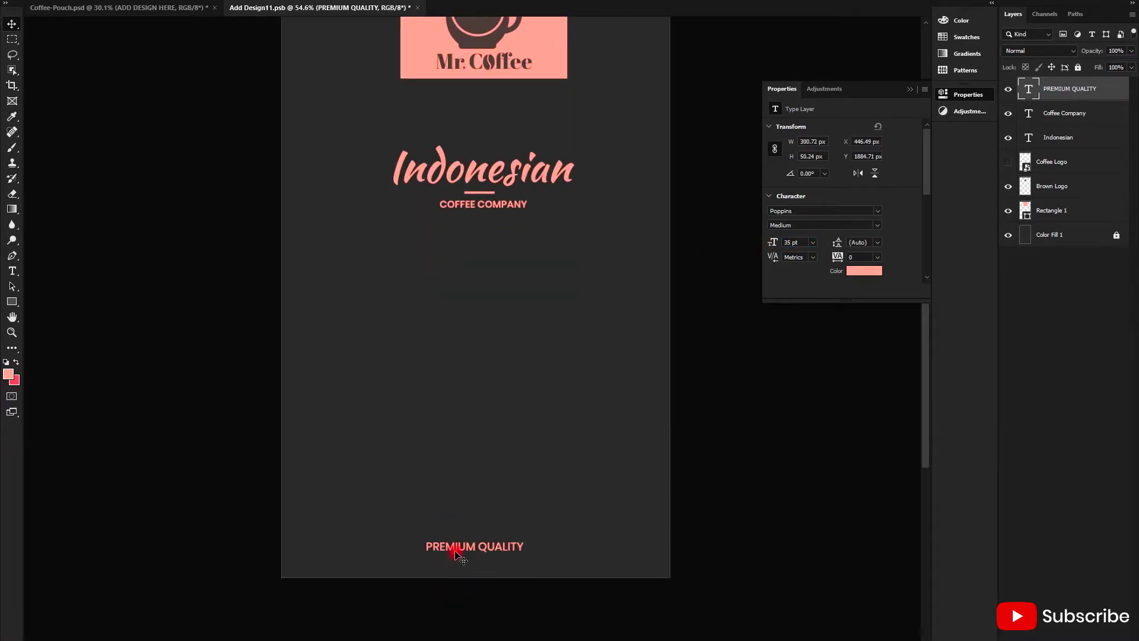
pyautogui.keyDown('alt'); pyautogui.scroll(1, 460, 556); pyautogui.keyUp('alt')
pyautogui.moveTo(489, 489); pyautogui.dragTo(489, 489)
pyautogui.keyDown('alt'); pyautogui.scroll(-2, 471, 498); pyautogui.keyUp('alt')
pyautogui.keyDown('alt'); pyautogui.scroll(-1, 564, 477); pyautogui.keyUp('alt')
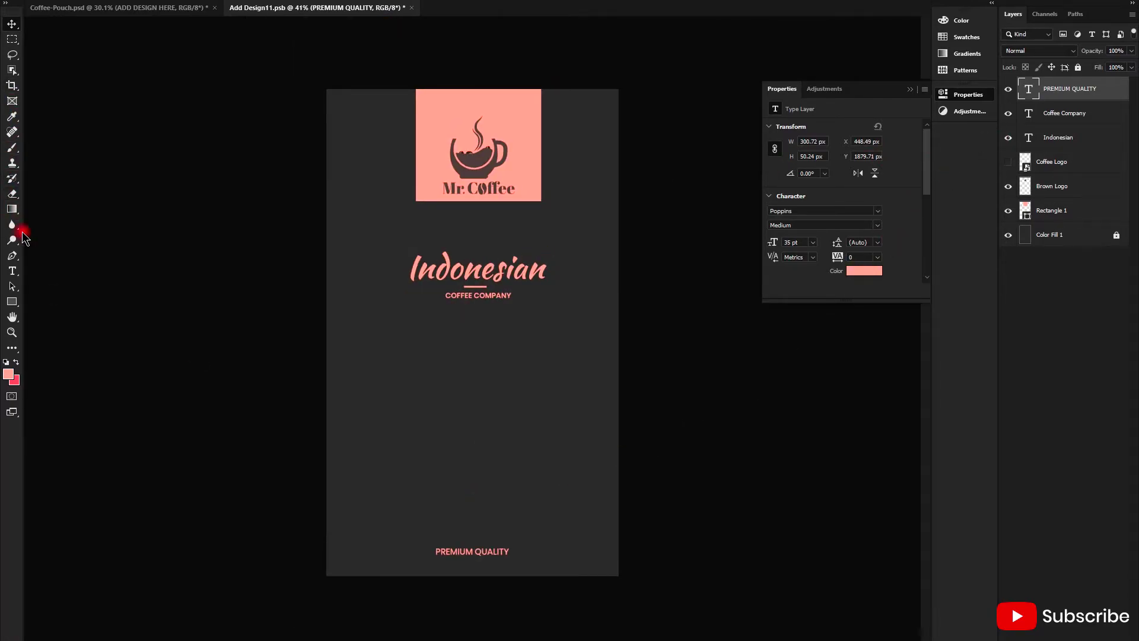
# Save the label, check PREMIUM QUALITY on the pouch mockup, and return to the label design
pyautogui.click(26, 2)
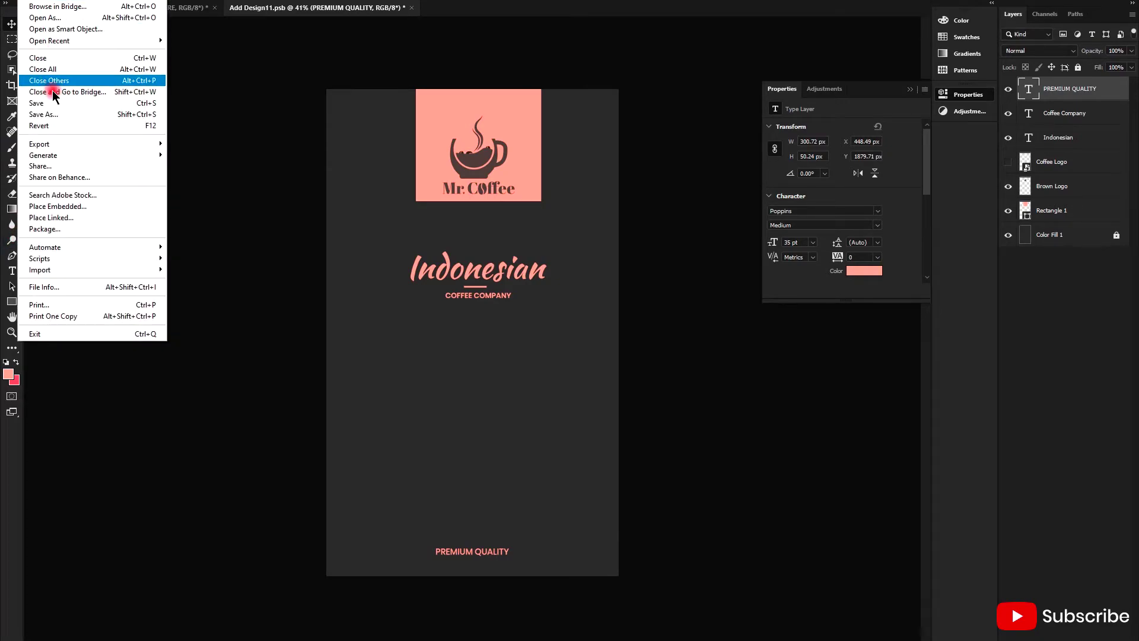
pyautogui.click(52, 91)
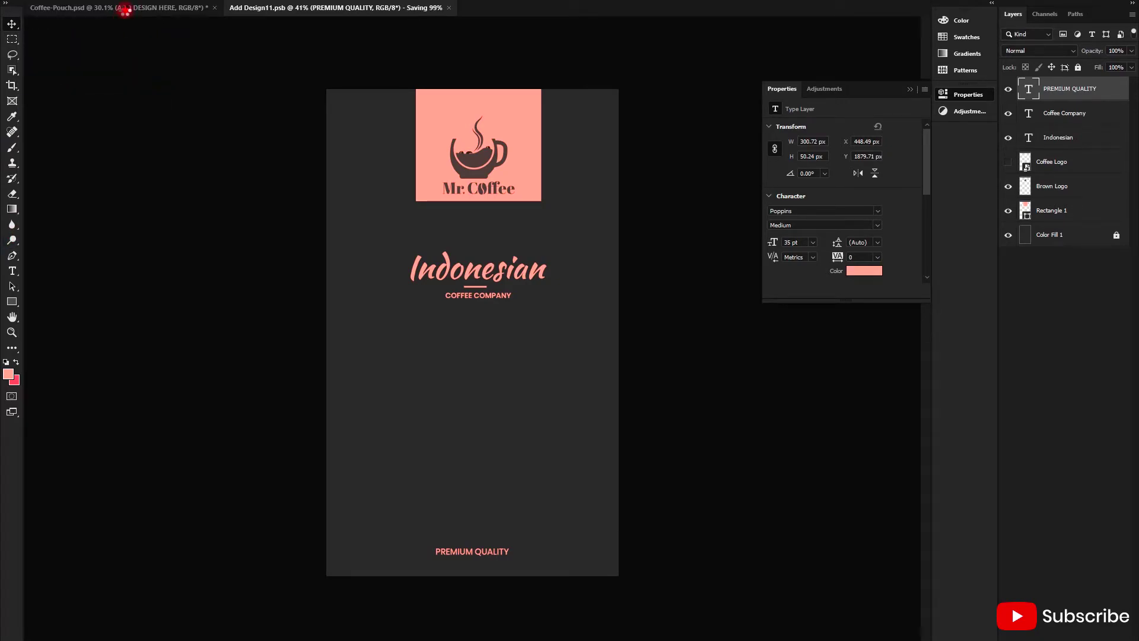
pyautogui.click(125, 9)
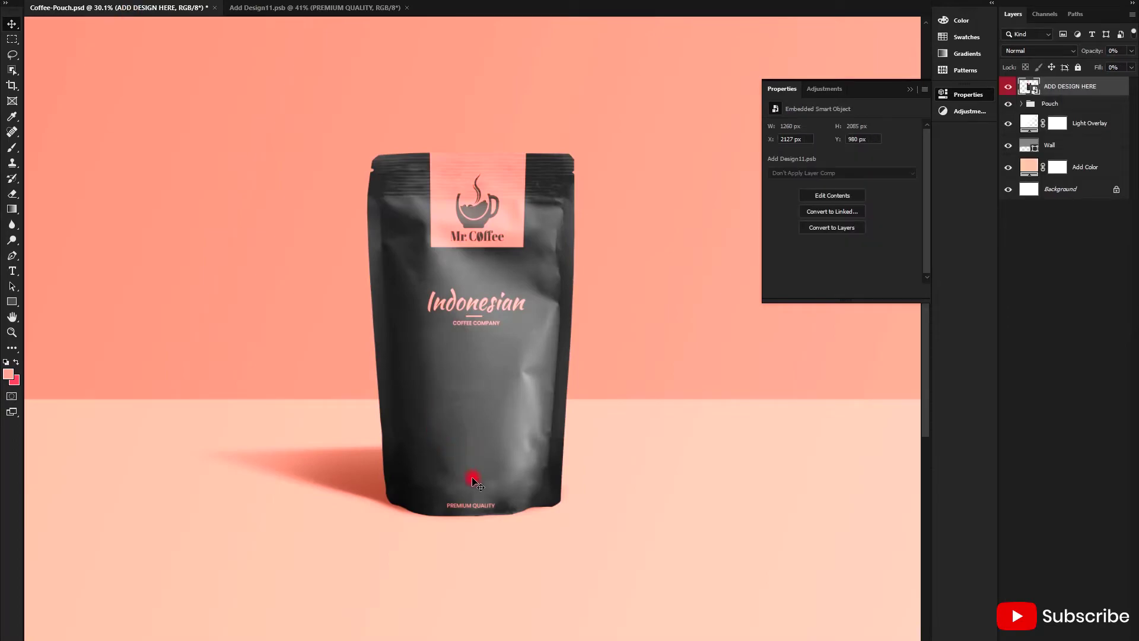
pyautogui.scroll(2, 468, 514)
pyautogui.scroll(1, 477, 478)
pyautogui.scroll(2, 478, 479)
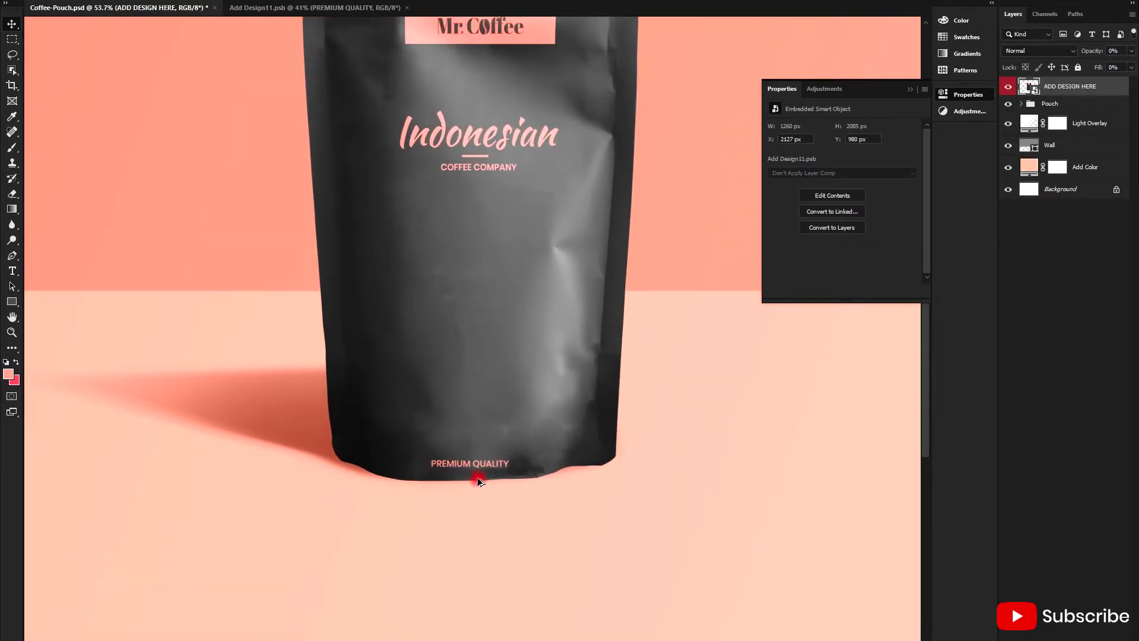
pyautogui.click(328, 7)
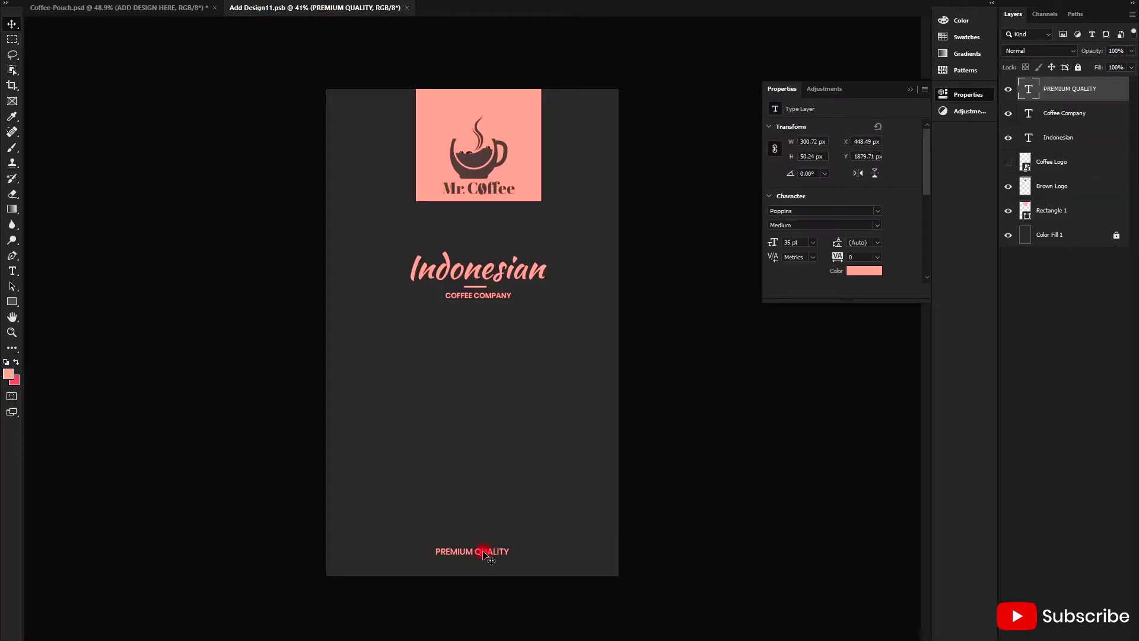
# Nudge PREMIUM QUALITY up, then add a '250 G' text line below it
pyautogui.hotkey('shift', 'Up')
pyautogui.hotkey('shift', 'Up')
pyautogui.hotkey('shift', 'Up')
pyautogui.hotkey('shift', 'Up')
pyautogui.hotkey('shift', 'Up')
pyautogui.hotkey('shift', 'Up')
pyautogui.hotkey('shift', 'Up')
pyautogui.hotkey('shift', 'Up')
pyautogui.hotkey('shift', 'Up')
pyautogui.hotkey('shift', 'Up')
pyautogui.hotkey('shift', 'Up')
pyautogui.hotkey('shift', 'Up')
pyautogui.hotkey('shift', 'Up')
pyautogui.hotkey('shift', 'Up')
pyautogui.hotkey('shift', 'Up')
pyautogui.hotkey('shift', 'Up')
pyautogui.hotkey('shift', 'Up')
pyautogui.hotkey('shift', 'Up')
pyautogui.hotkey('shift', 'Up')
pyautogui.hotkey('shift', 'Up')
pyautogui.hotkey('shift', 'Up')
pyautogui.hotkey('shift', 'Up')
pyautogui.hotkey('shift', 'Up')
pyautogui.hotkey('shift', 'Up')
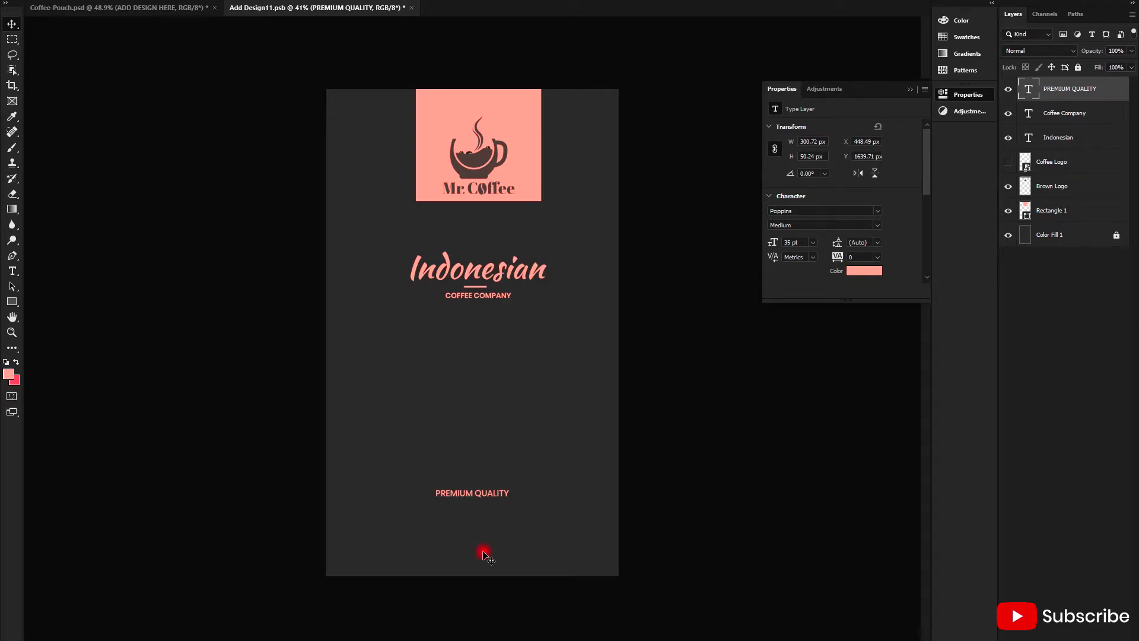
pyautogui.hotkey('shift', 'Down')
pyautogui.hotkey('shift', 'Down')
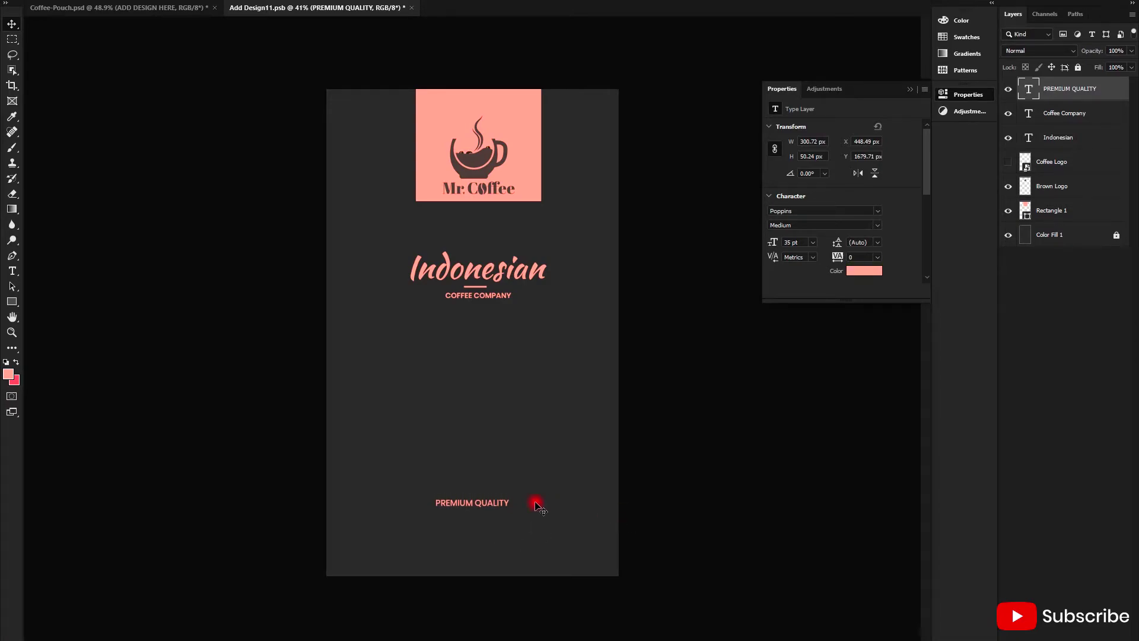
pyautogui.press('t')
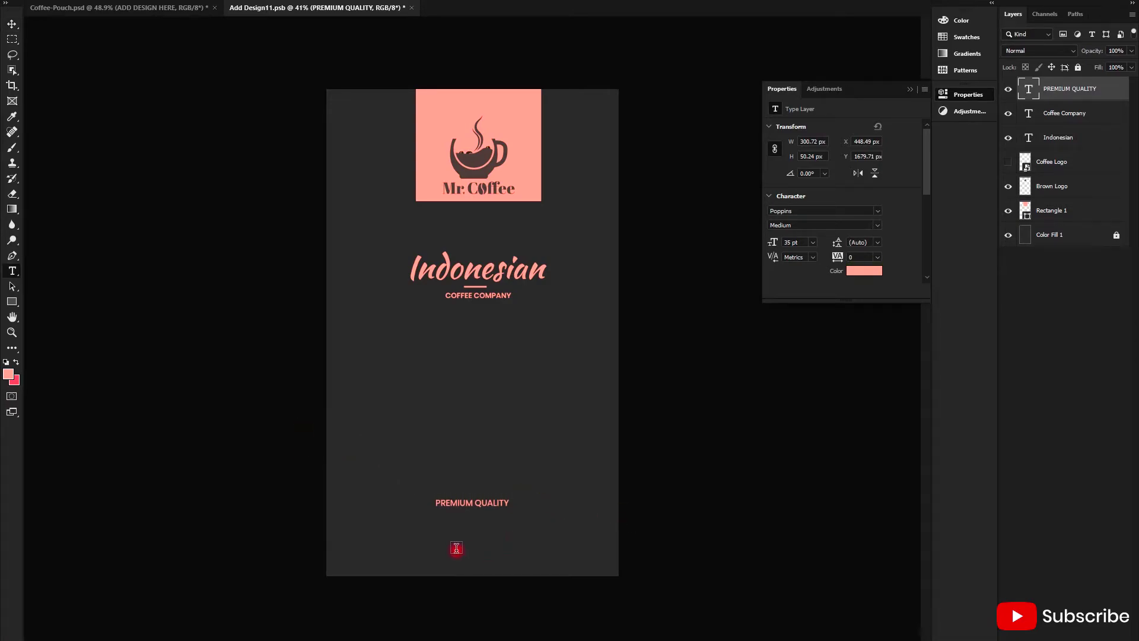
pyautogui.click(451, 546)
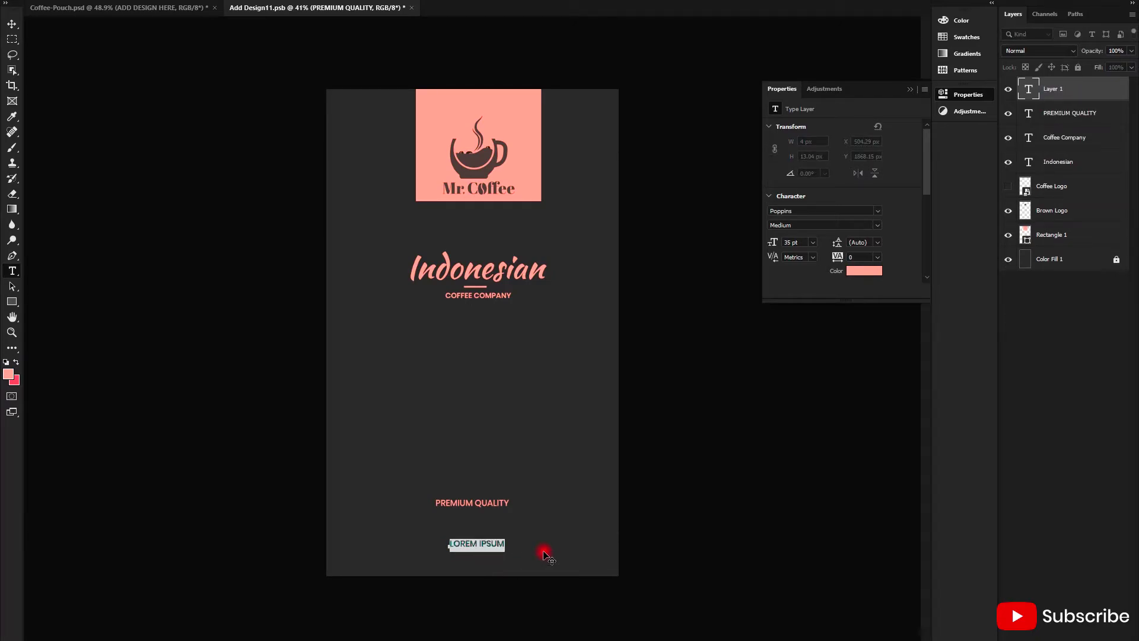
pyautogui.write('250')
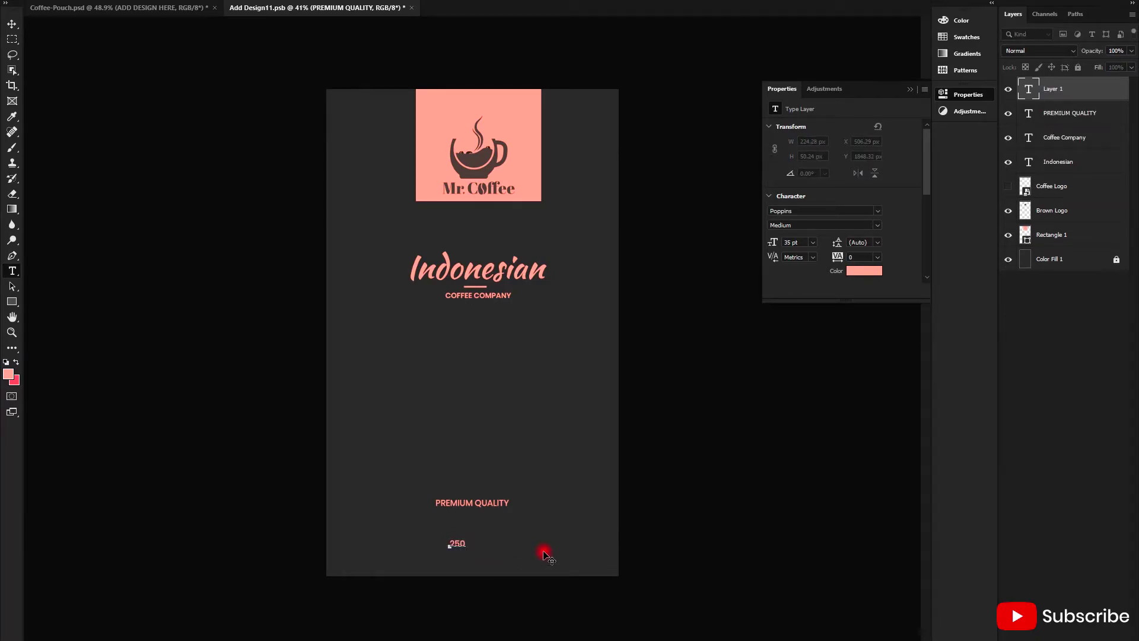
pyautogui.write(' G')
pyautogui.write('G')
pyautogui.scroll(-2, 829, 276)
pyautogui.click(468, 483)
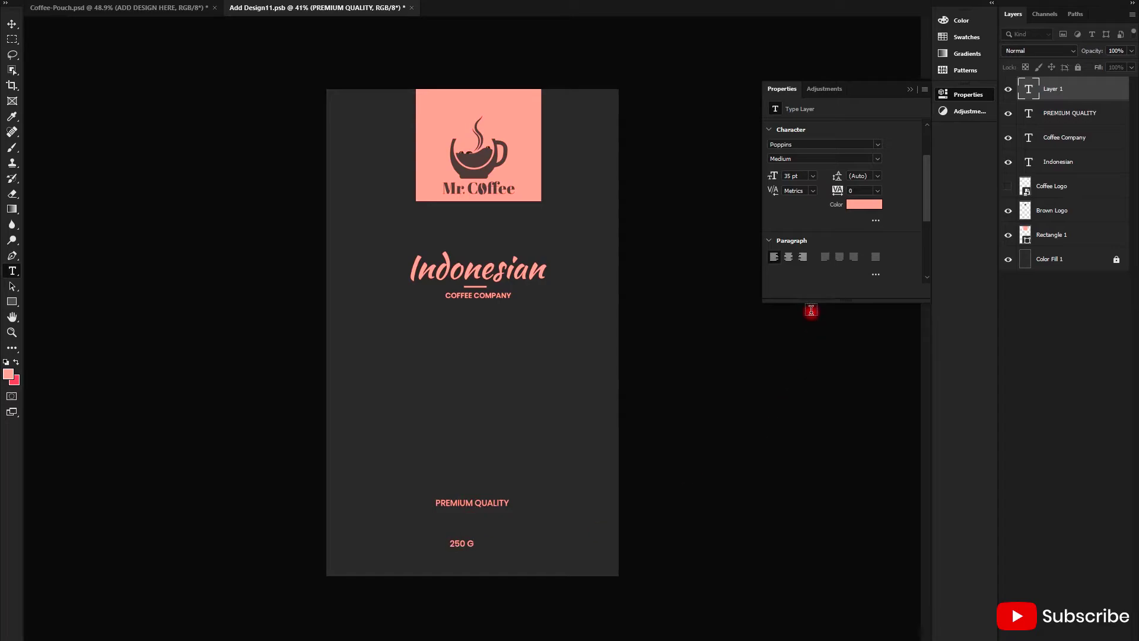
# Edit the weight text so it reads 250g without the space
pyautogui.scroll(-2, 790, 279)
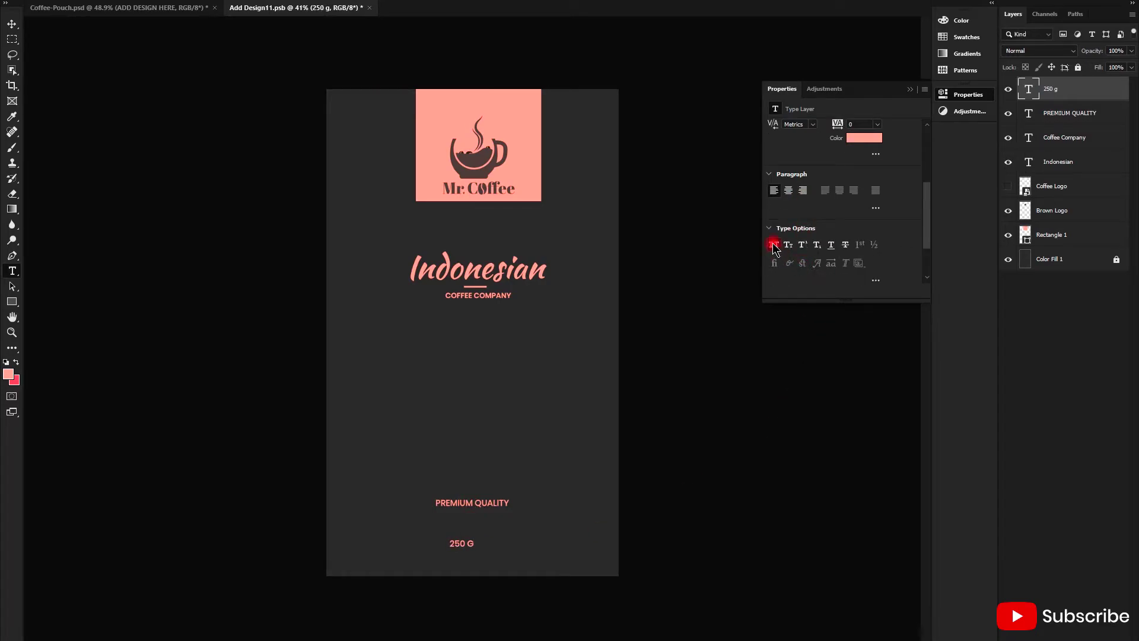
pyautogui.scroll(1, 448, 560)
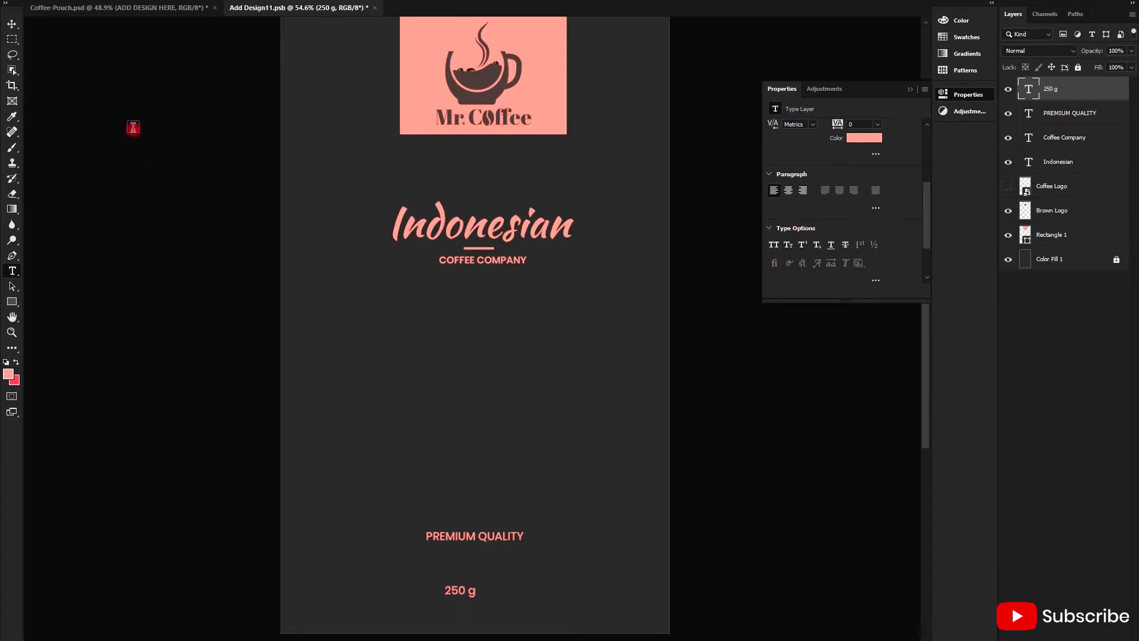
pyautogui.click(14, 25)
pyautogui.scroll(-3, 522, 509)
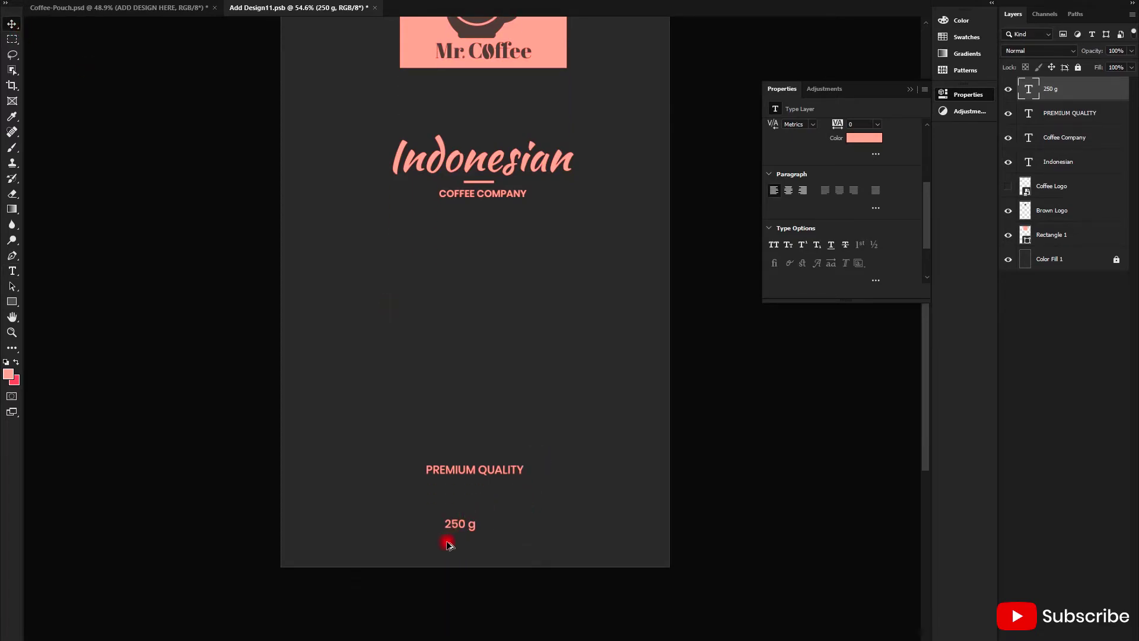
pyautogui.scroll(1, 451, 539)
pyautogui.doubleClick(474, 524)
pyautogui.click(472, 522)
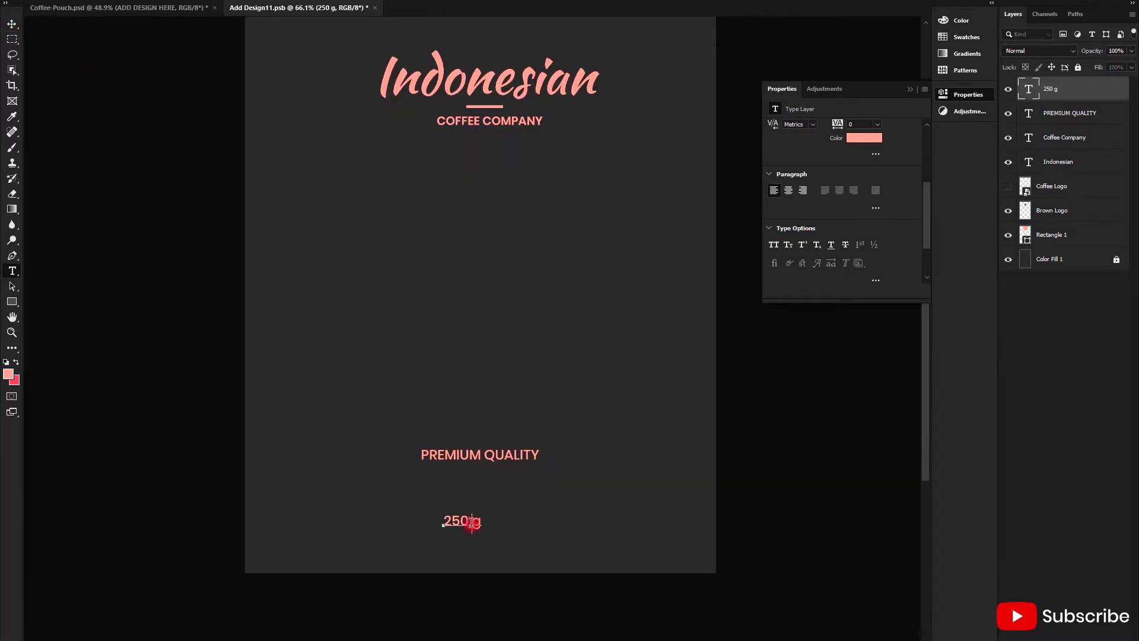
pyautogui.press('Escape')
pyautogui.press('v')
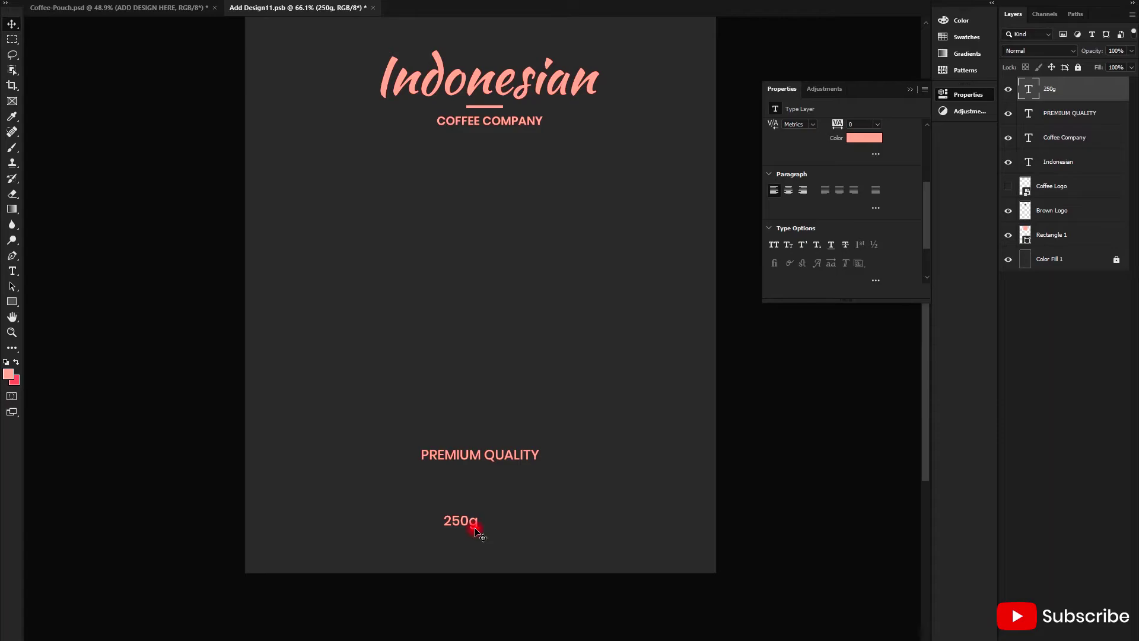
# Centre 250g just beneath PREMIUM QUALITY, fit the design on screen, and begin saving
pyautogui.moveTo(474, 528); pyautogui.dragTo(480, 481)
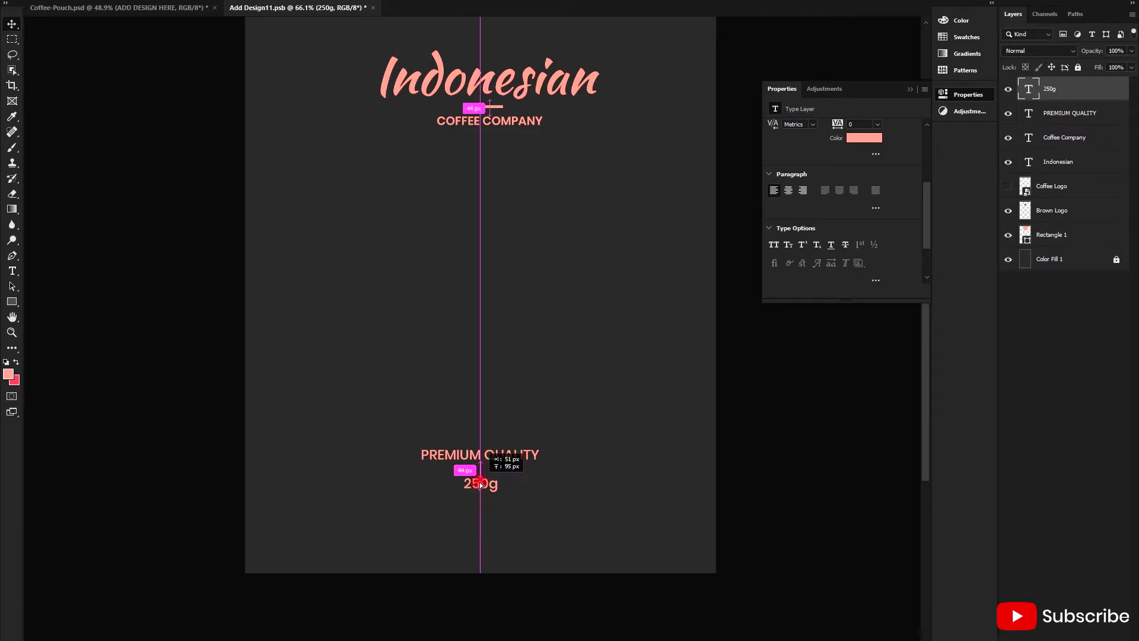
pyautogui.moveTo(480, 482); pyautogui.dragTo(480, 473)
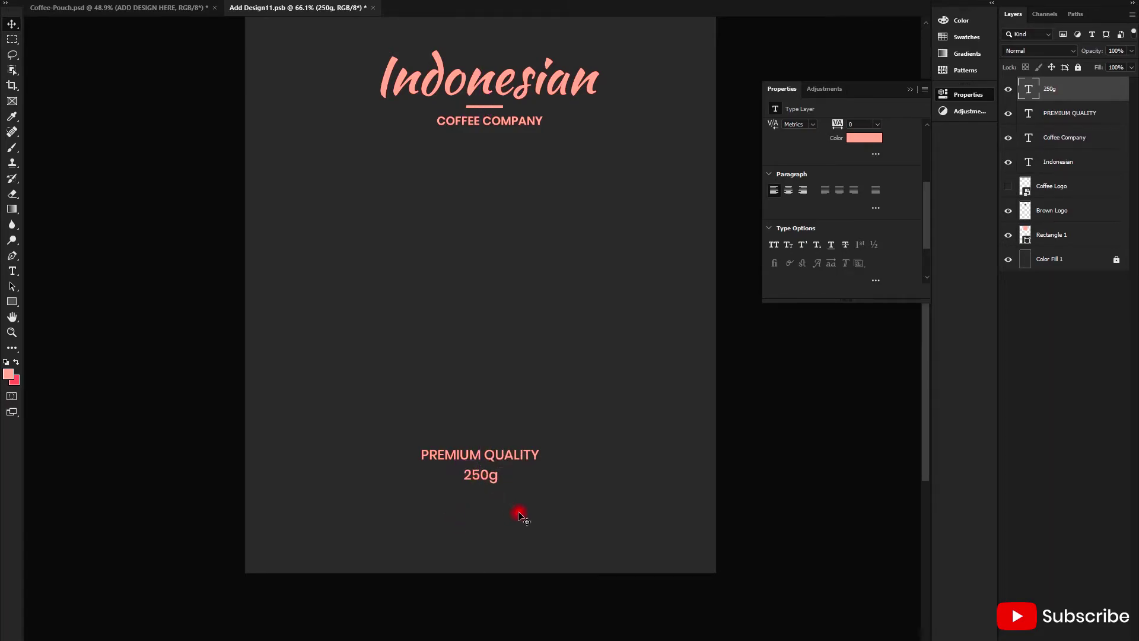
pyautogui.click(516, 511)
pyautogui.hotkey('ctrl', '0')
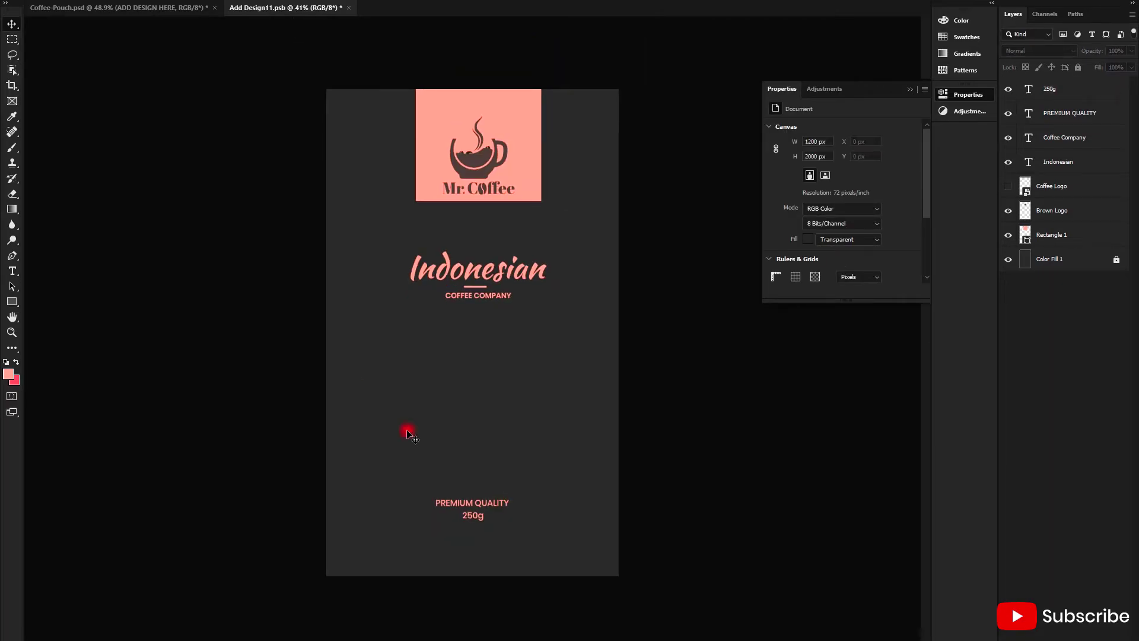
pyautogui.hotkey('alt', 'f')
pyautogui.click(70, 98)
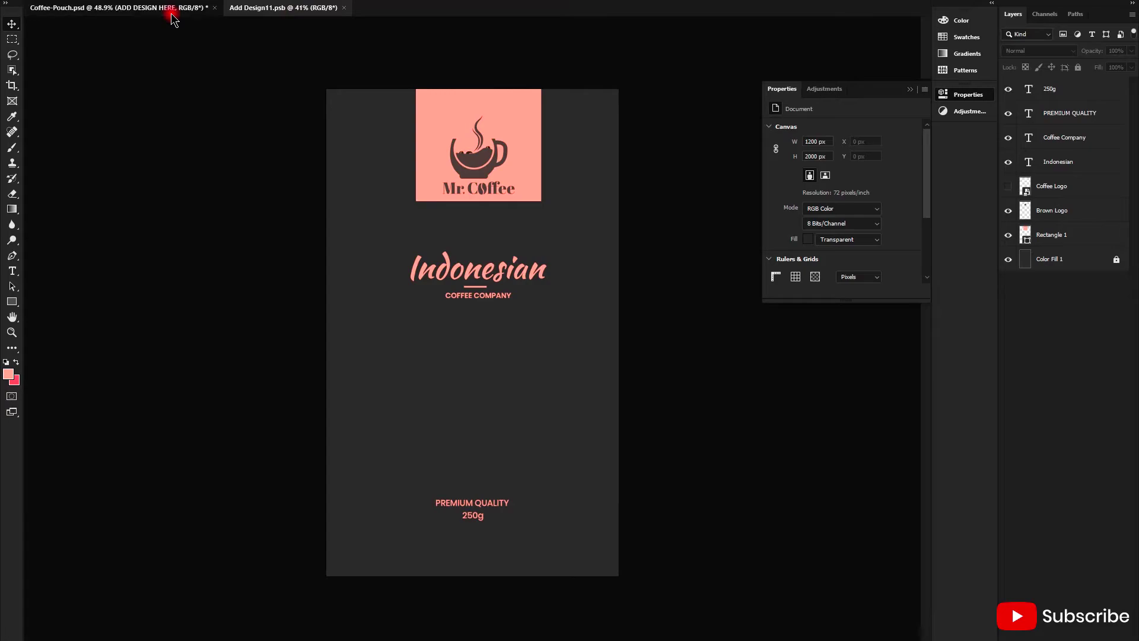
pyautogui.click(175, 13)
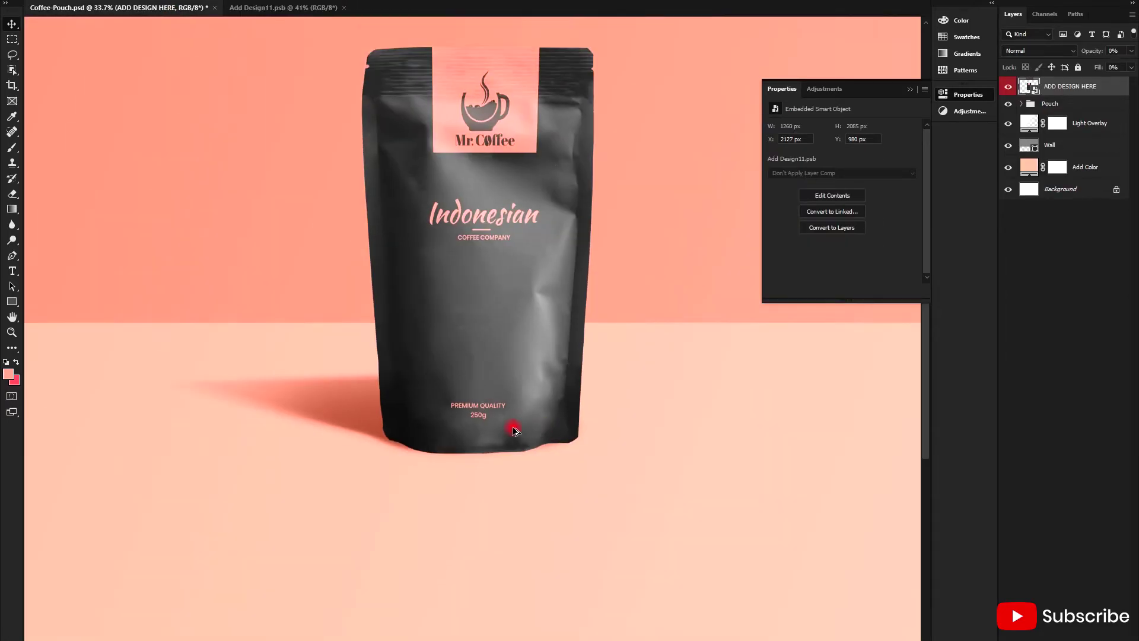
pyautogui.scroll(2, 485, 425)
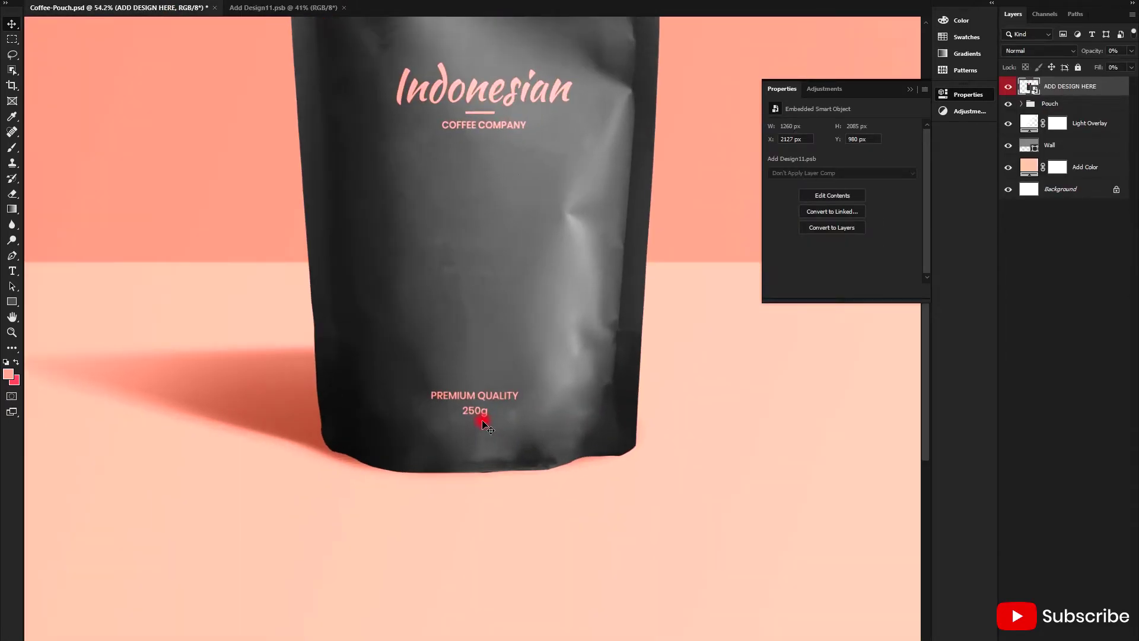
pyautogui.scroll(-3, 480, 412)
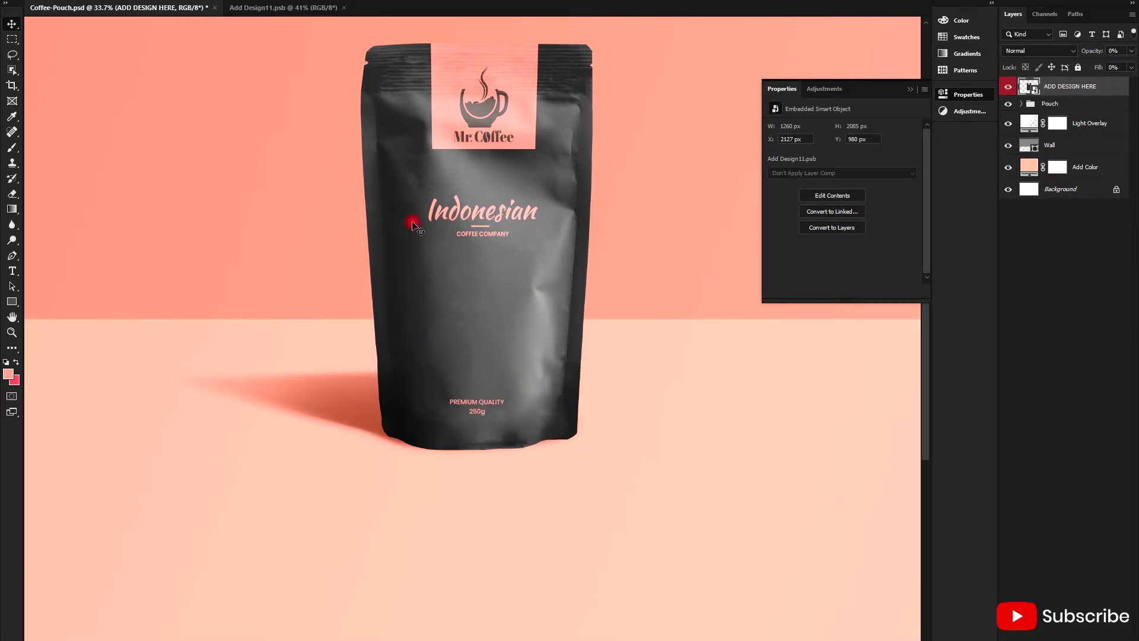
pyautogui.scroll(-3, 500, 355)
pyautogui.scroll(2, 473, 394)
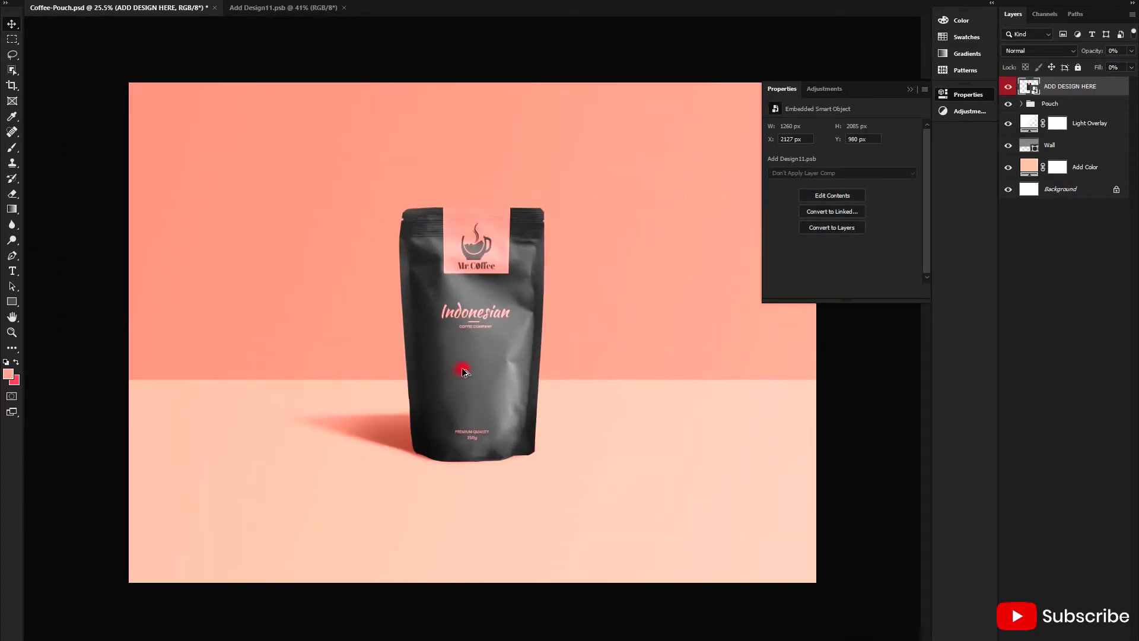
pyautogui.scroll(2, 471, 366)
pyautogui.scroll(1, 471, 376)
pyautogui.click(278, 10)
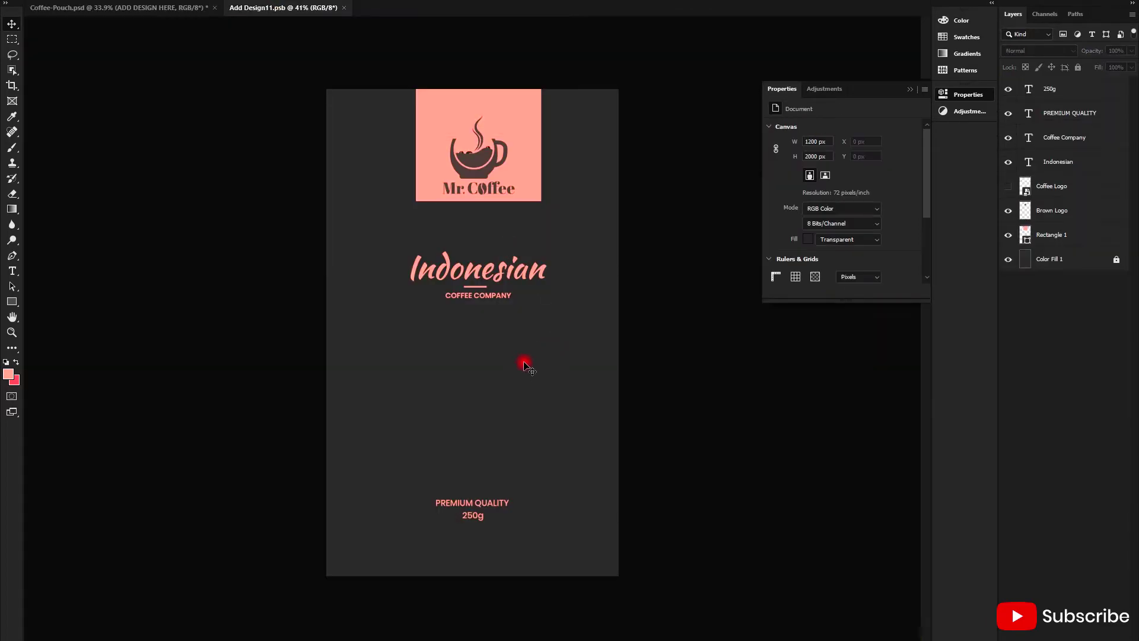
pyautogui.scroll(-2, 516, 375)
pyautogui.scroll(-1, 504, 388)
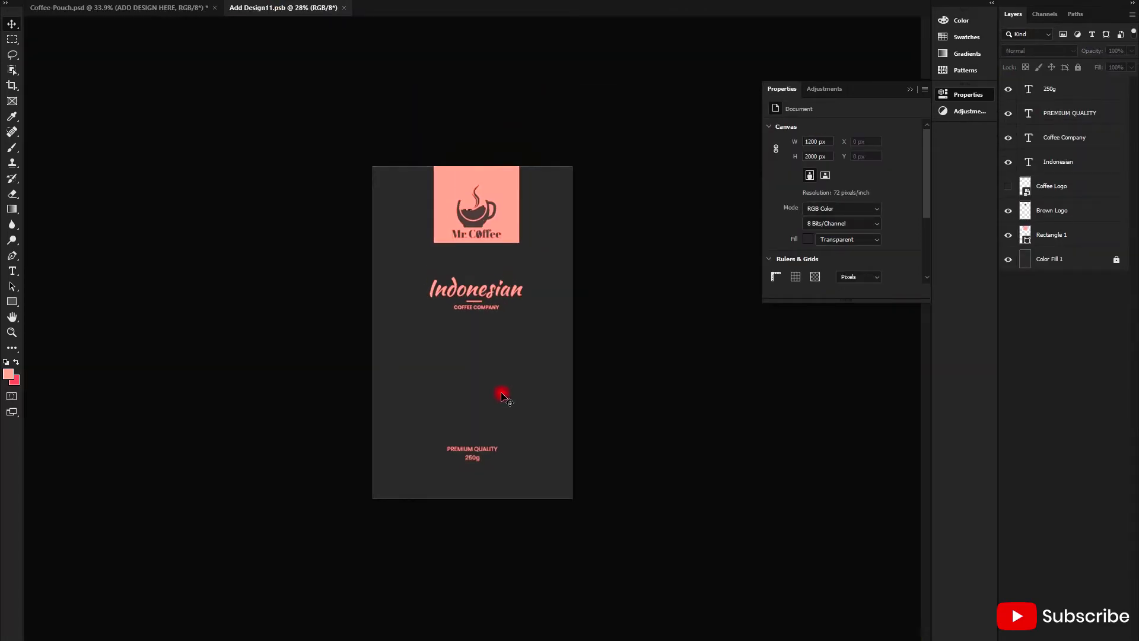
pyautogui.scroll(1, 594, 338)
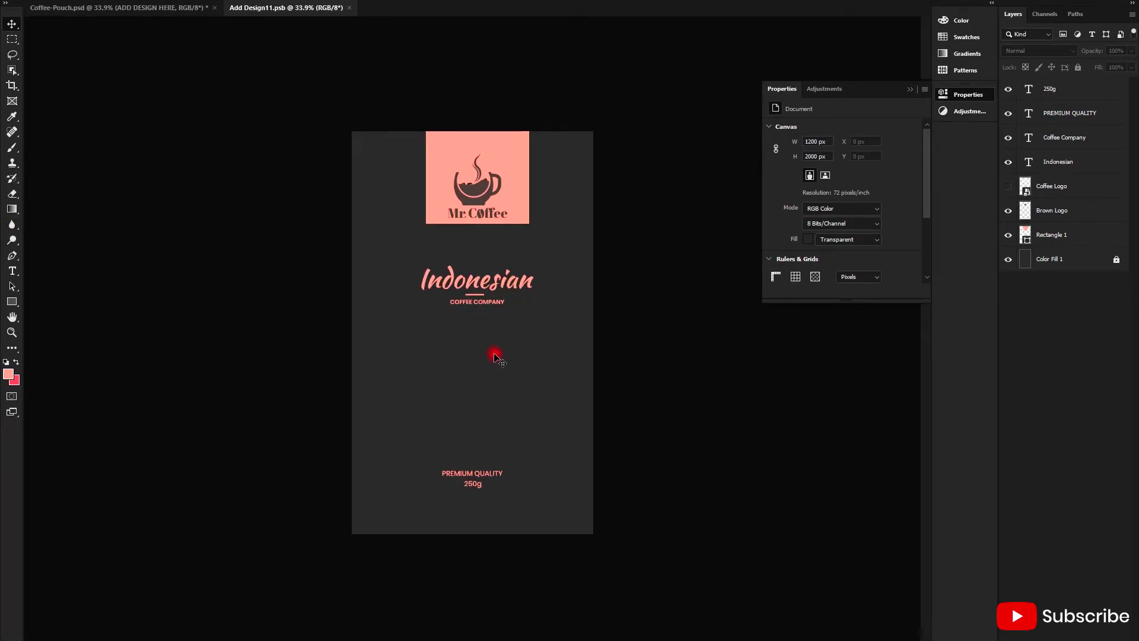
pyautogui.click(158, 9)
# Make the coffee bean scoop layer visible and move it into the empty middle area
pyautogui.click(438, 343)
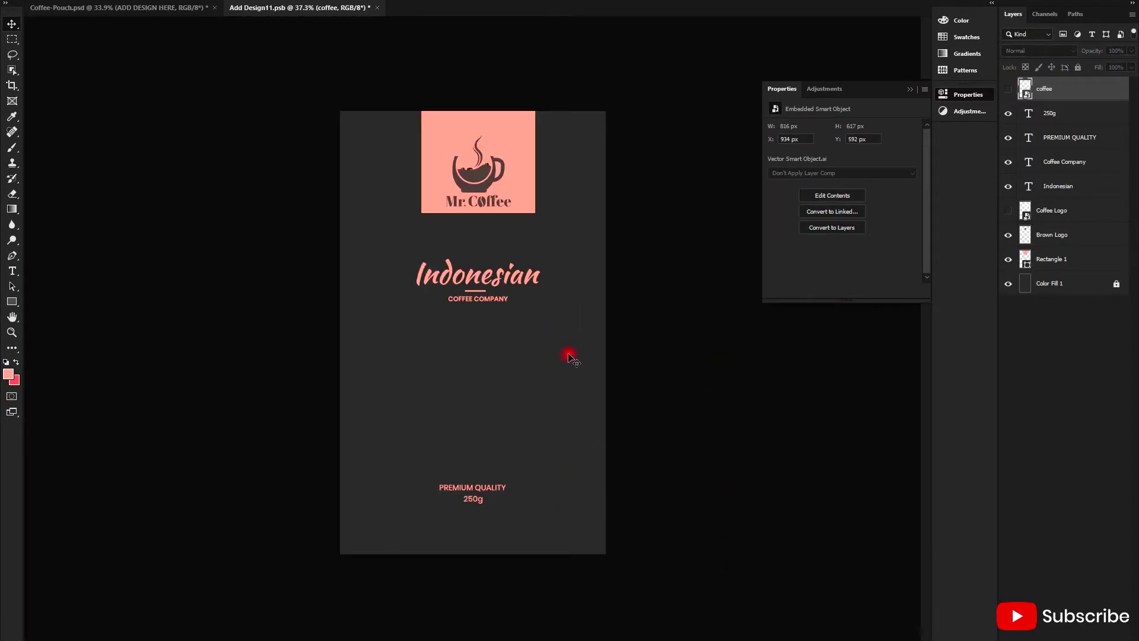
pyautogui.click(1008, 91)
pyautogui.moveTo(611, 359)
pyautogui.mouseDown()
pyautogui.moveTo(601, 338)
pyautogui.moveTo(432, 405)
pyautogui.mouseUp()
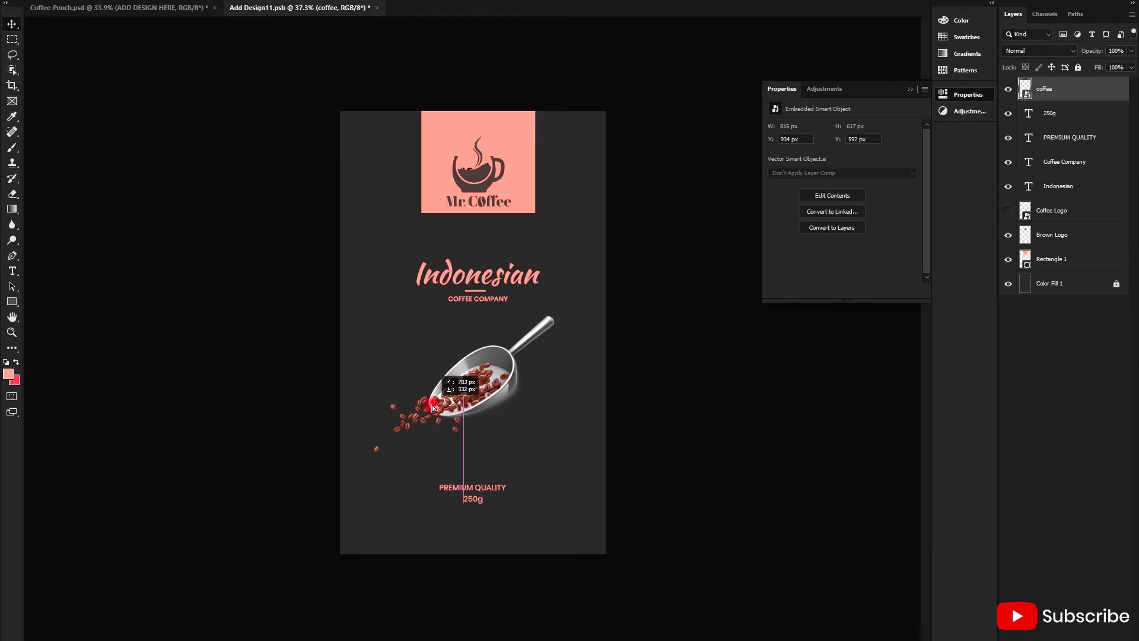
pyautogui.scroll(2, 454, 397)
pyautogui.moveTo(432, 407); pyautogui.dragTo(477, 405)
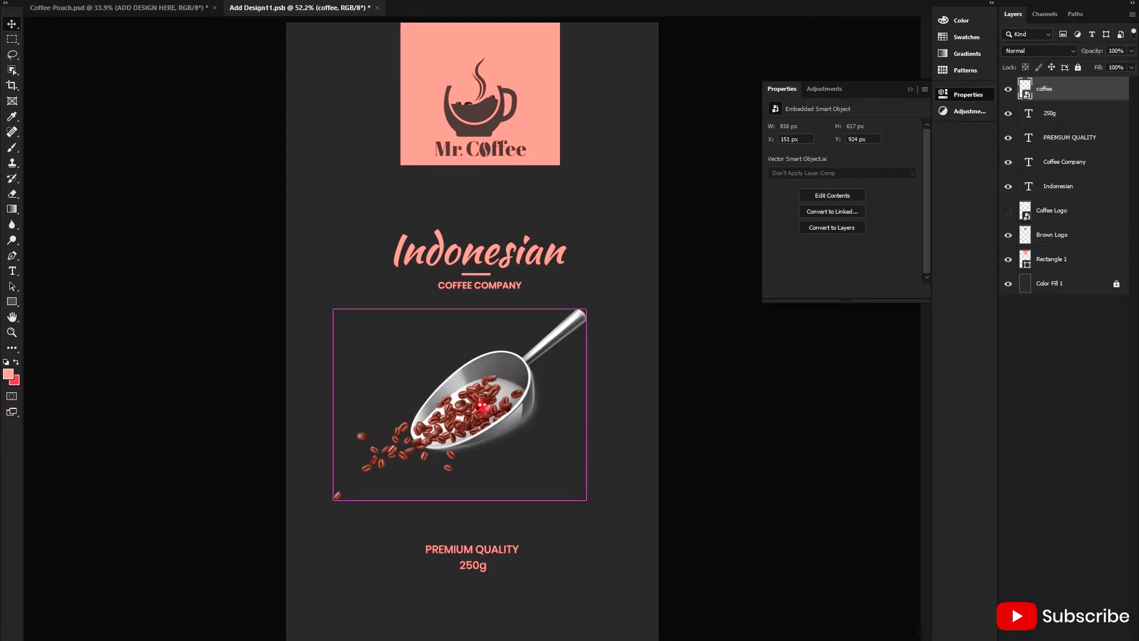
# Enlarge the scoop, centre it between COFFEE COMPANY and PREMIUM QUALITY, and save
pyautogui.hotkey('ctrl', 't')
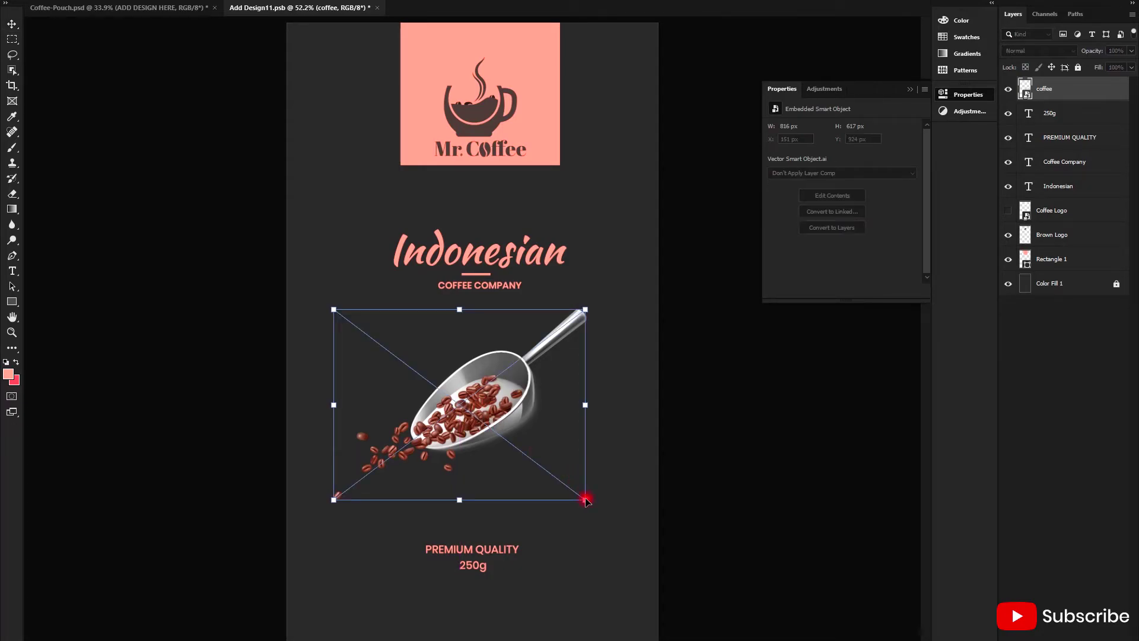
pyautogui.moveTo(585, 500); pyautogui.dragTo(591, 507)
pyautogui.doubleClick(543, 433)
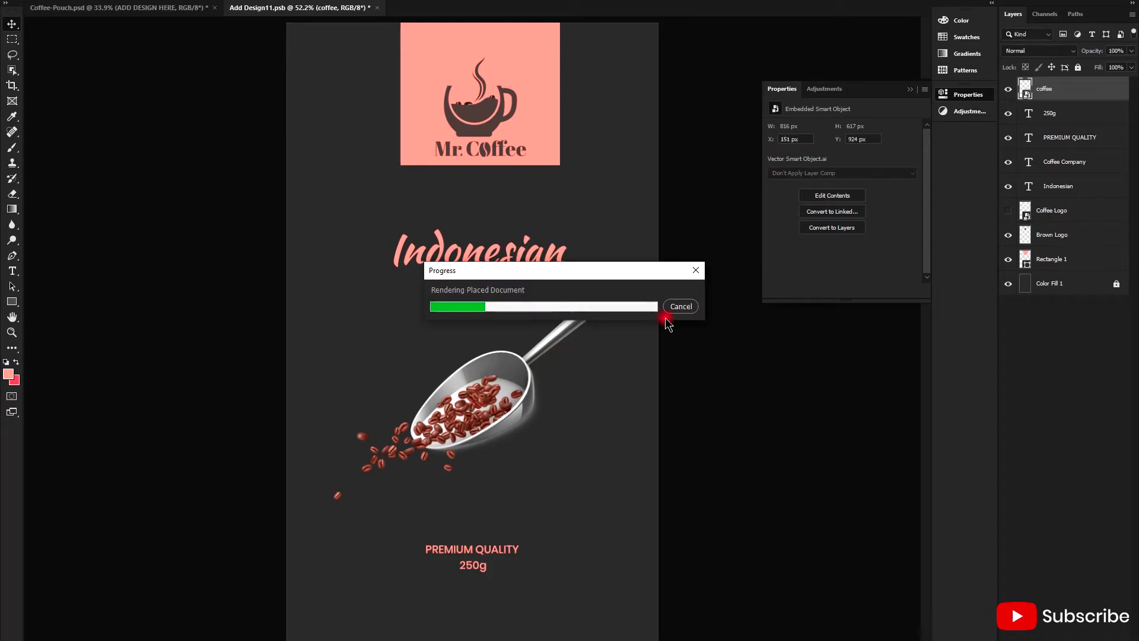
pyautogui.moveTo(481, 404); pyautogui.dragTo(476, 387)
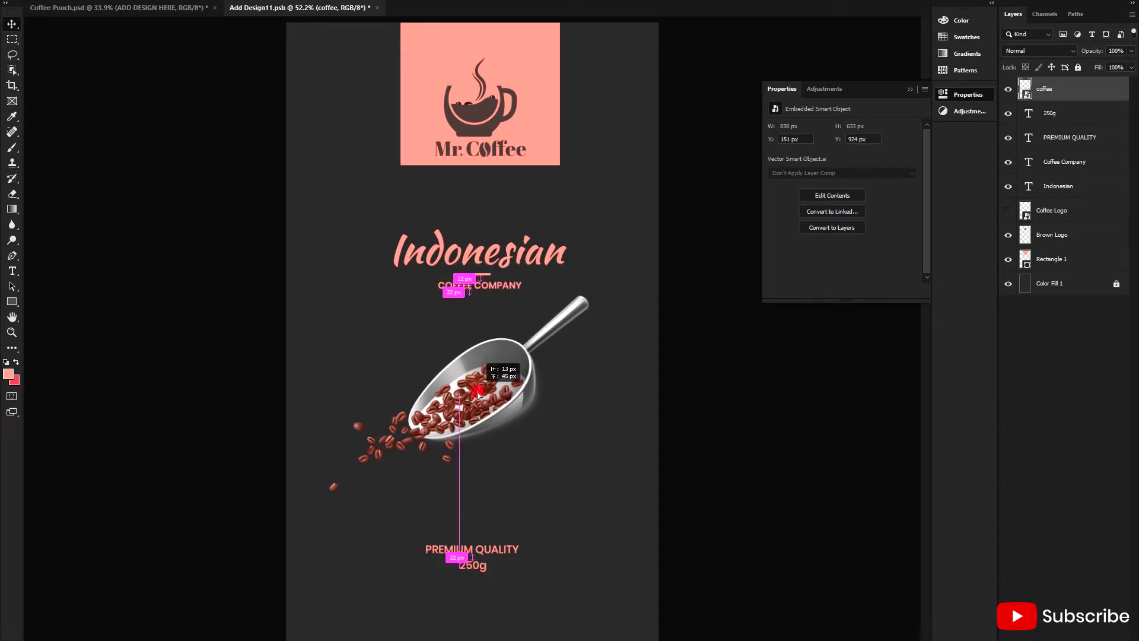
pyautogui.click(119, 73)
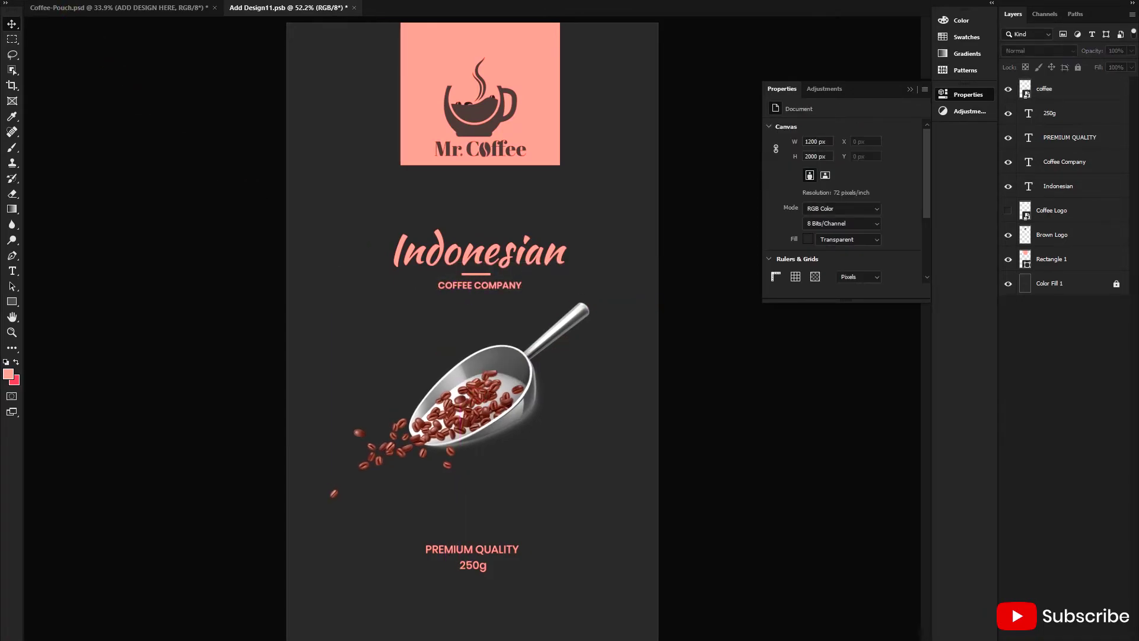
pyautogui.hotkey('alt', 'f')
pyautogui.click(64, 104)
# Preview the scoop on the Coffee-Pouch.psd mockup, then return to Add Design11.psb
pyautogui.click(166, 9)
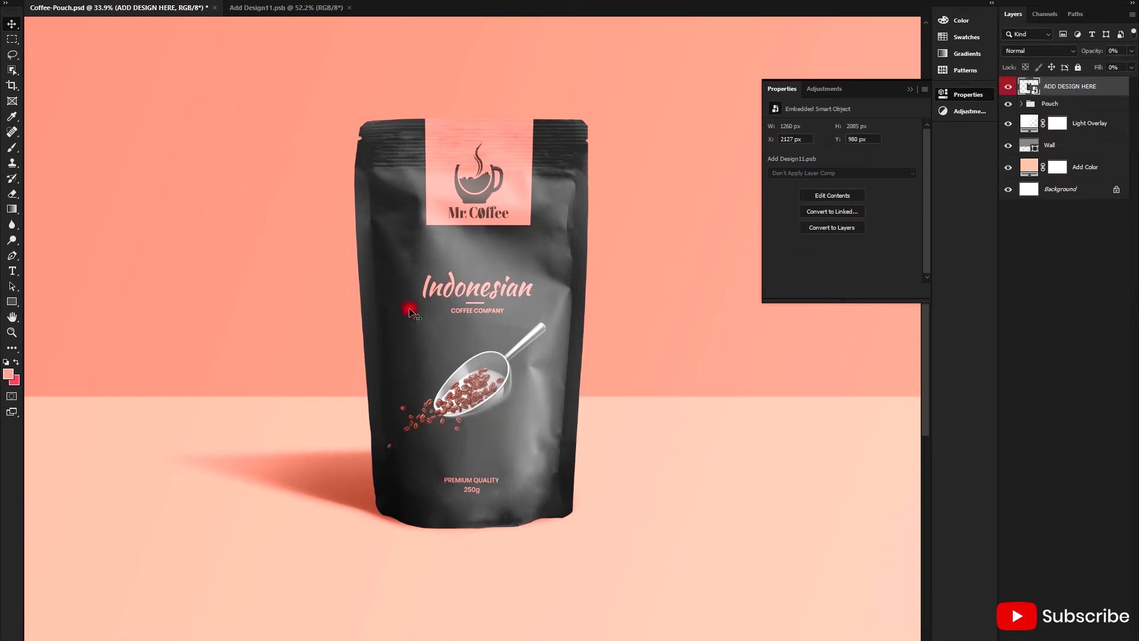
pyautogui.scroll(-1, 483, 386)
pyautogui.scroll(1, 487, 389)
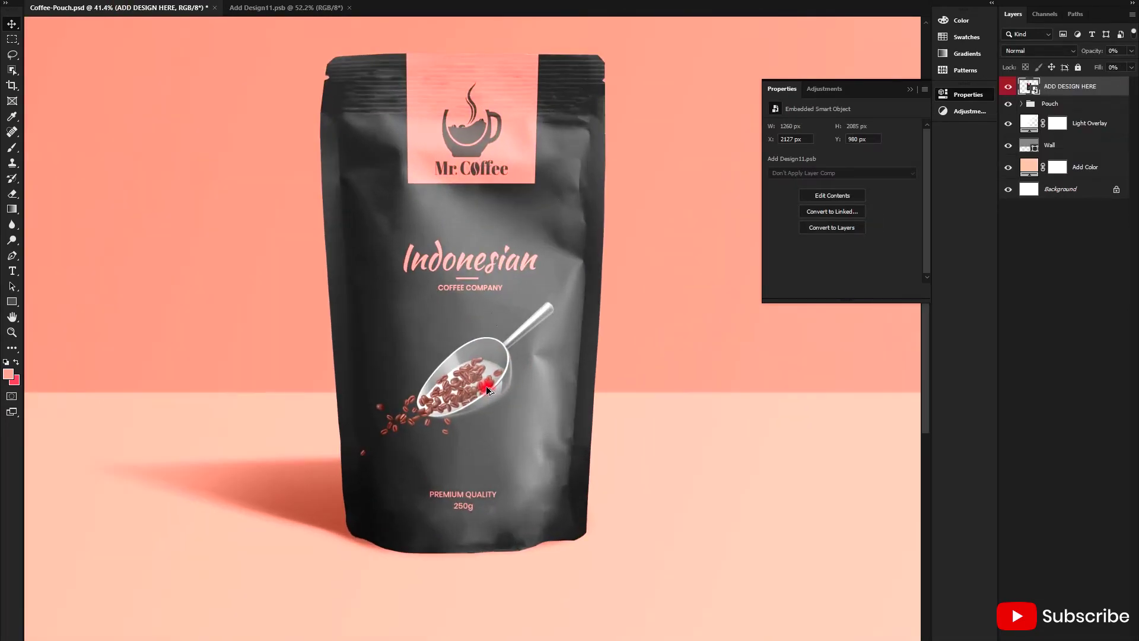
pyautogui.scroll(1, 488, 389)
pyautogui.scroll(-1, 488, 389)
pyautogui.click(298, 11)
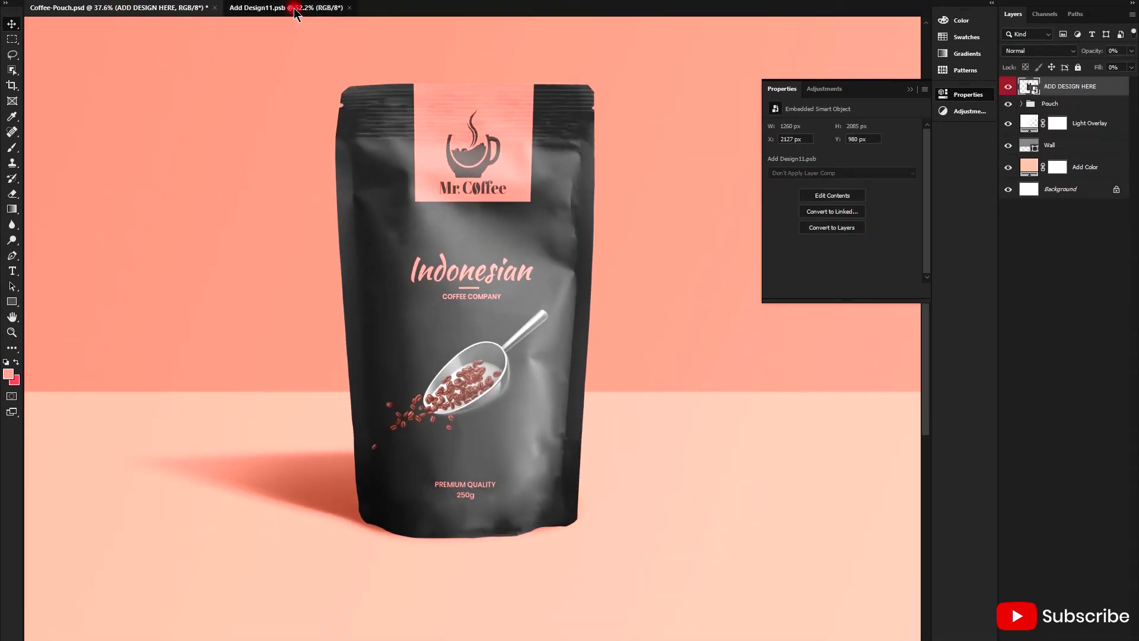
# Scale the coffee scoop up to 927 × 701 px and shift it slightly left
pyautogui.moveTo(492, 397); pyautogui.dragTo(492, 392)
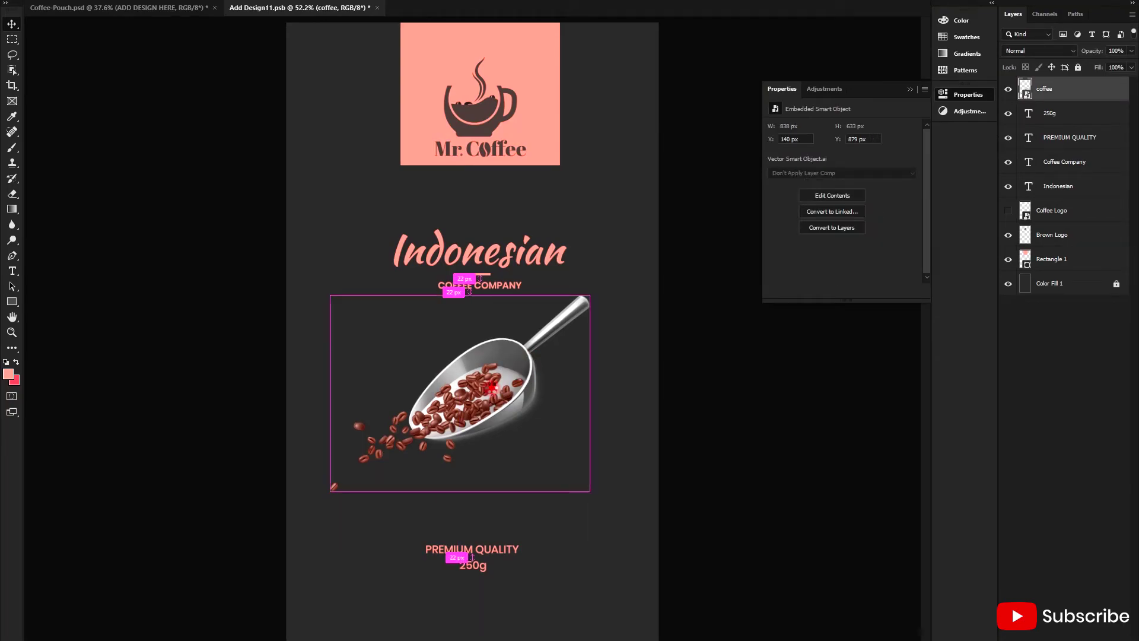
pyautogui.hotkey('ctrl', 't')
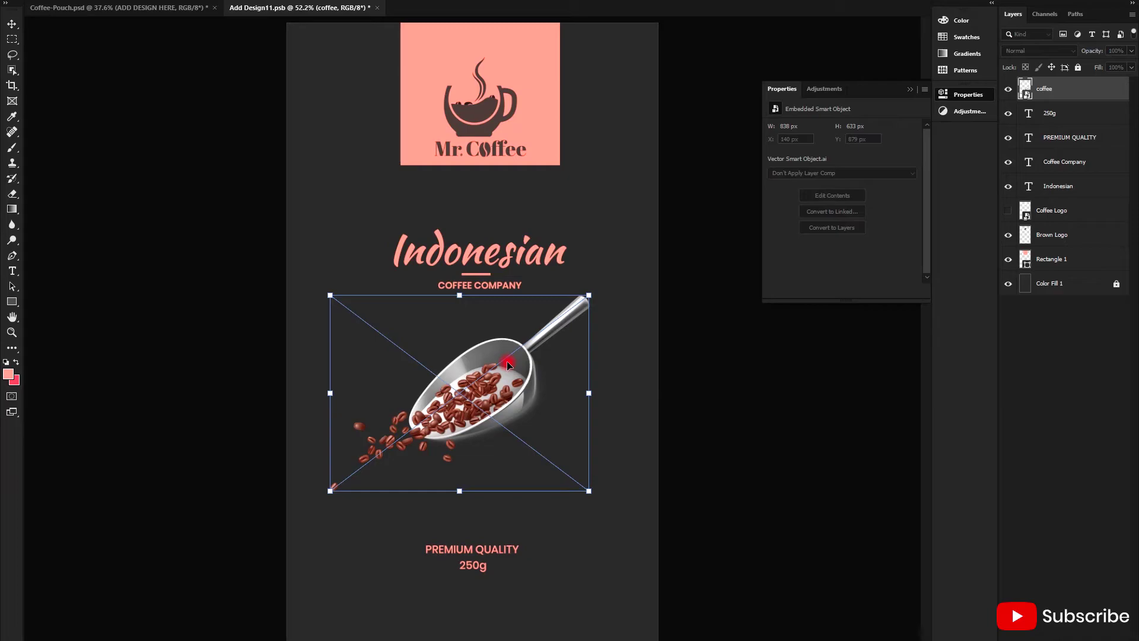
pyautogui.moveTo(593, 293); pyautogui.dragTo(605, 285)
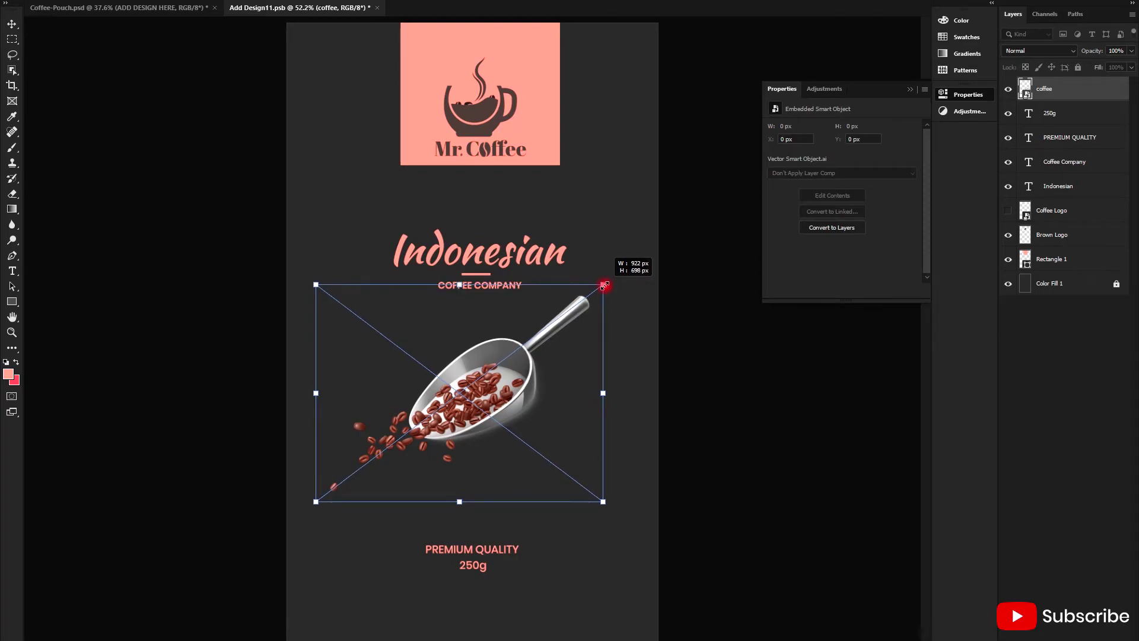
pyautogui.press('Return')
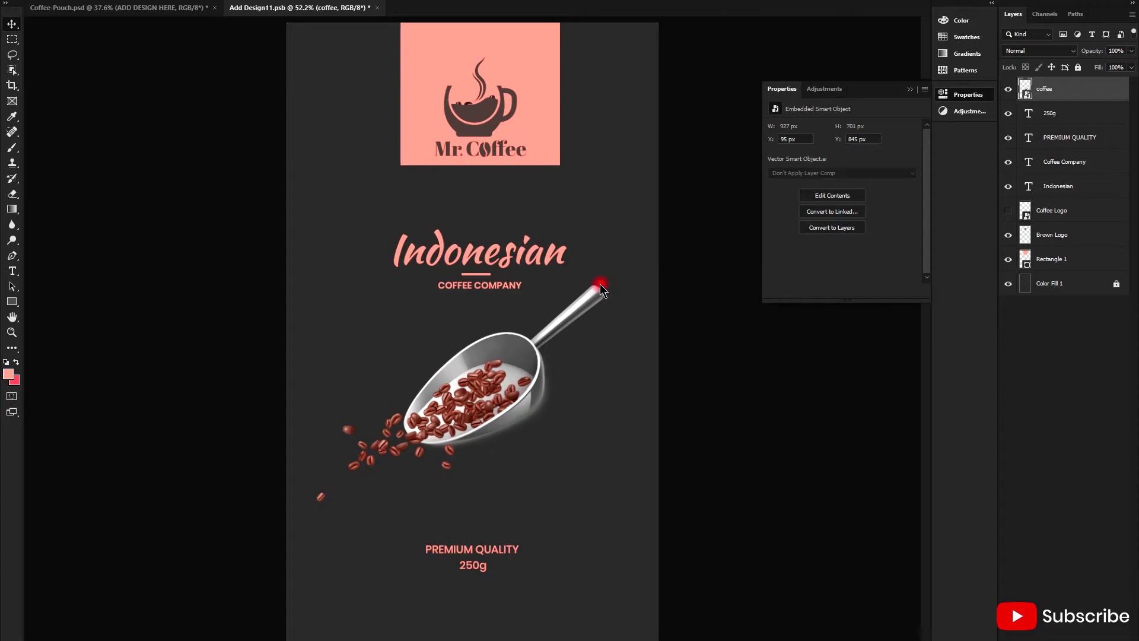
pyautogui.moveTo(466, 399)
pyautogui.mouseDown()
pyautogui.moveTo(478, 393)
pyautogui.moveTo(473, 408)
pyautogui.mouseUp()
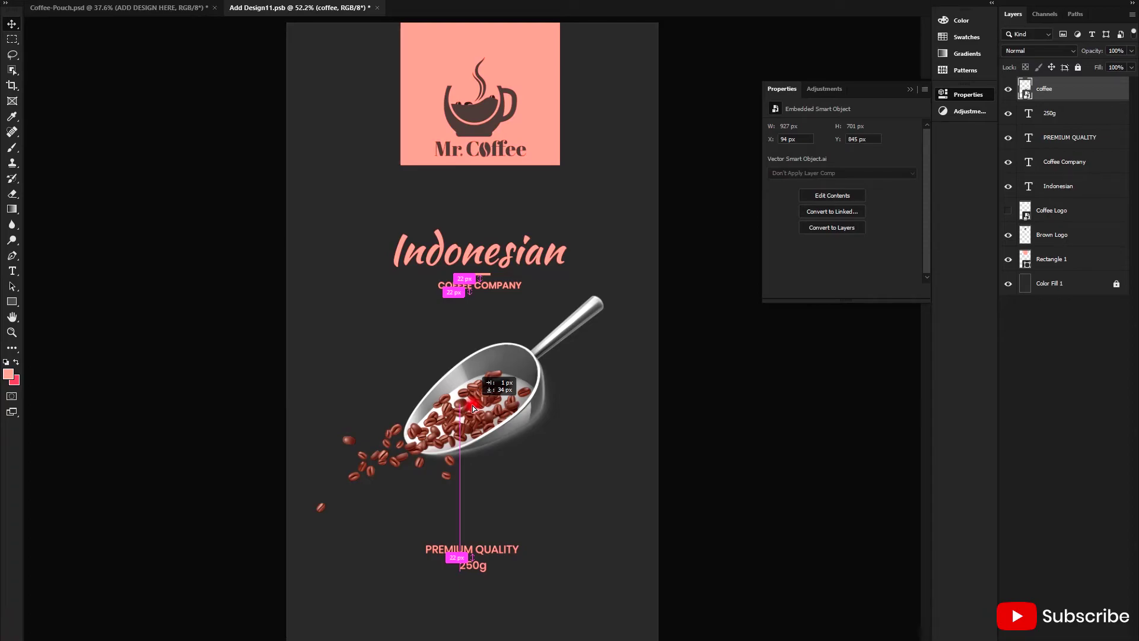
pyautogui.moveTo(473, 408); pyautogui.dragTo(473, 408)
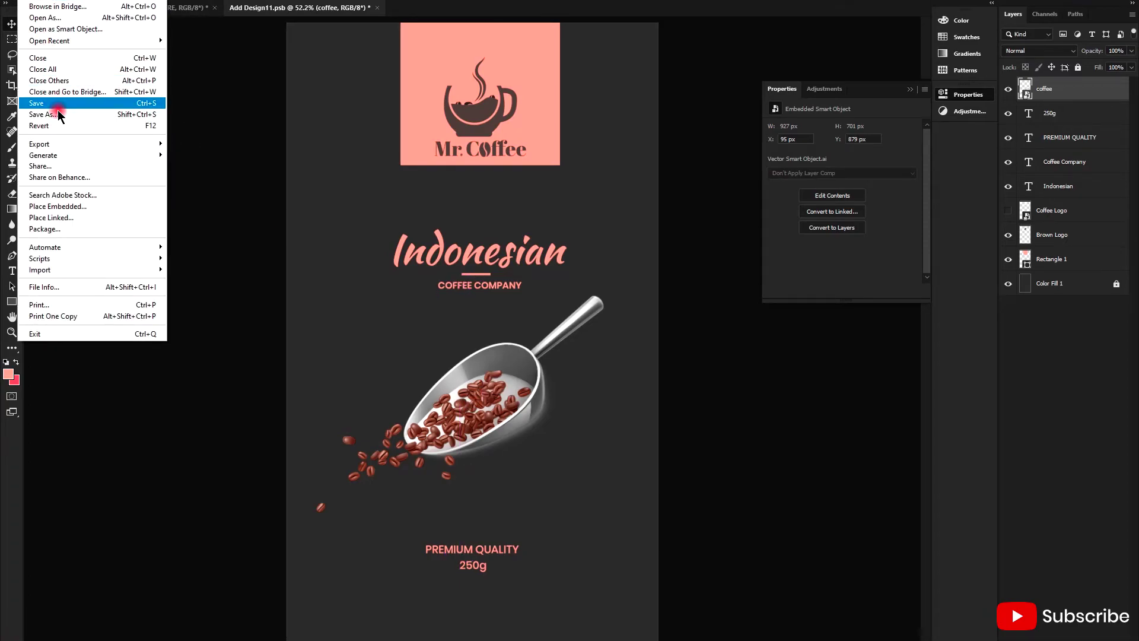
# Save, check the larger scoop on the pouch mockup, and return to Add Design11.psb
pyautogui.click(63, 104)
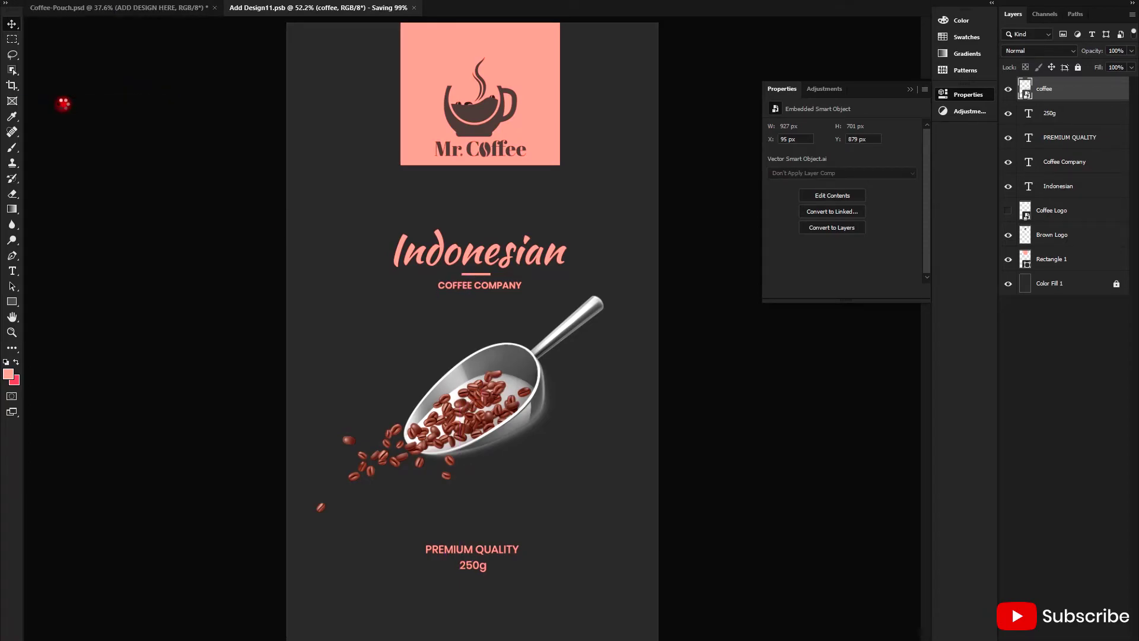
pyautogui.hotkey('ctrl', '0')
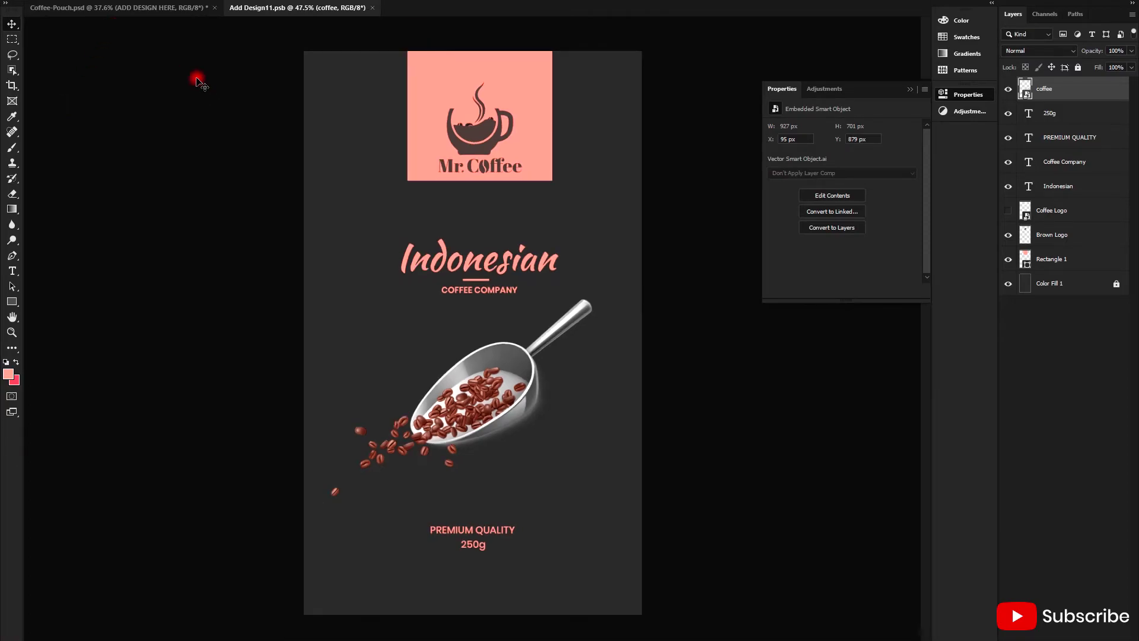
pyautogui.click(164, 8)
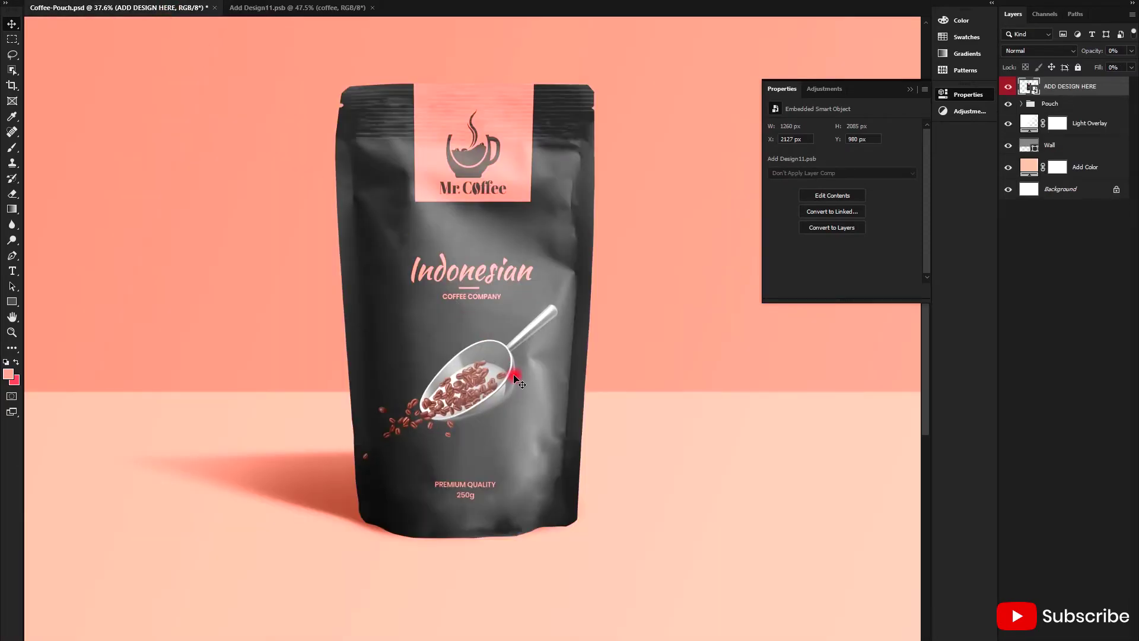
pyautogui.scroll(2, 506, 388)
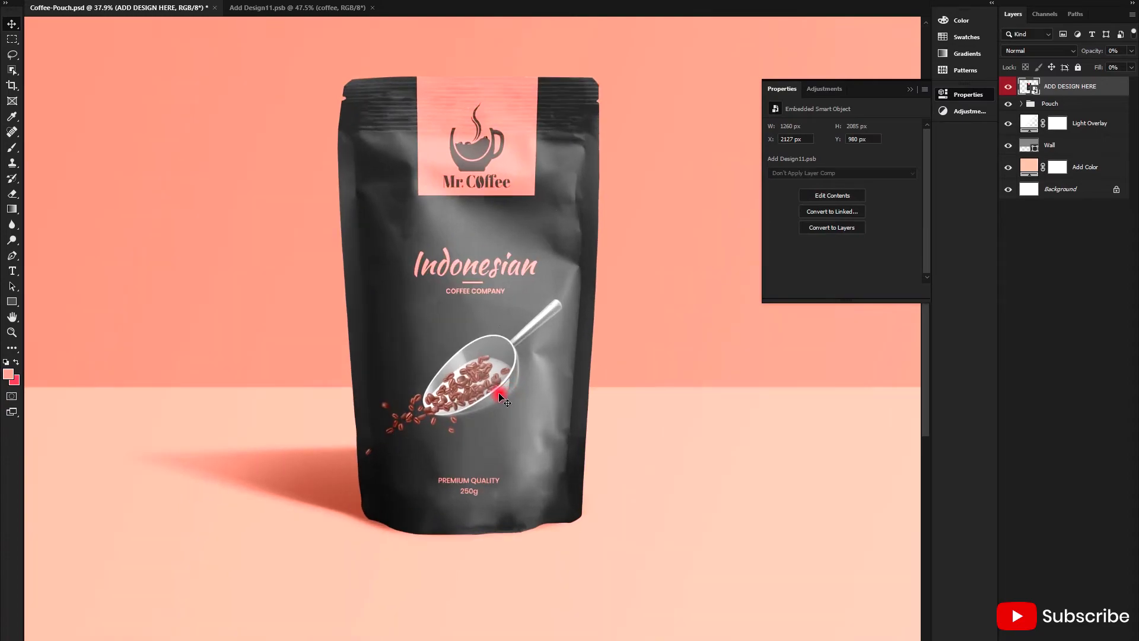
pyautogui.scroll(1, 495, 396)
pyautogui.scroll(-2, 492, 392)
pyautogui.click(267, 8)
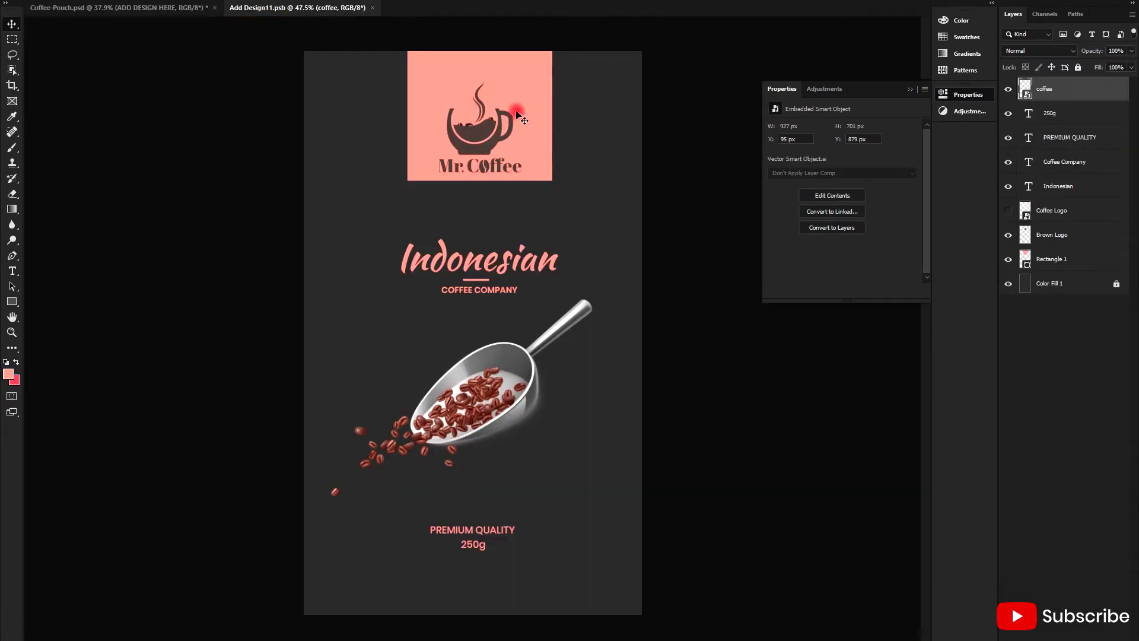
pyautogui.scroll(-1, 516, 115)
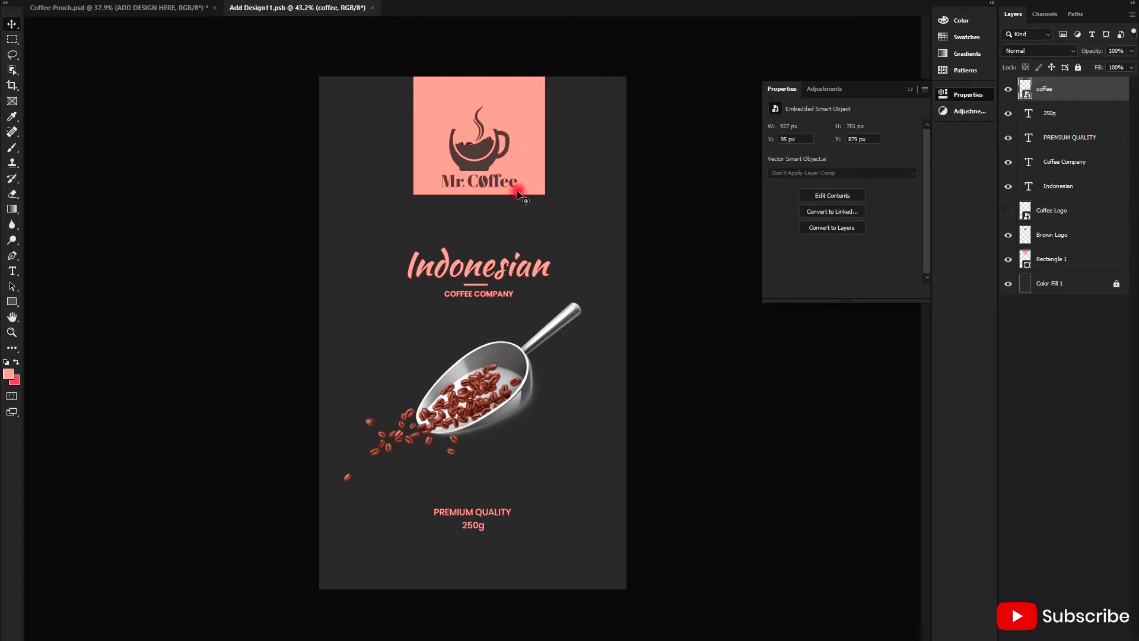
# Draw a pink rectangle bar at the right edge, level with the scoop
pyautogui.click(540, 141)
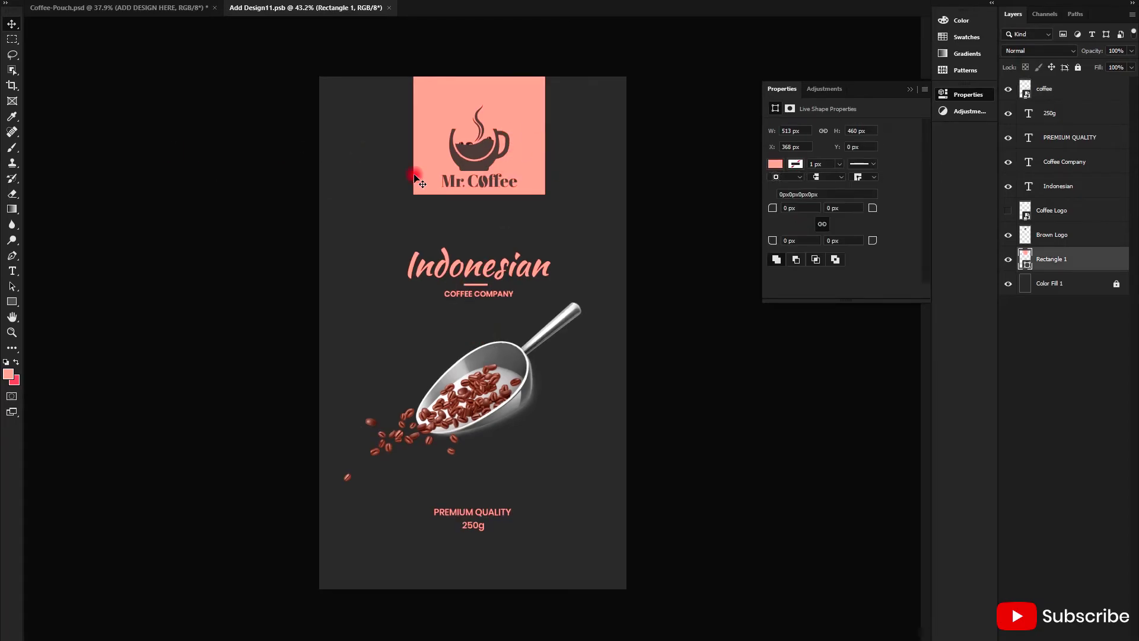
pyautogui.click(12, 301)
pyautogui.scroll(2, 600, 387)
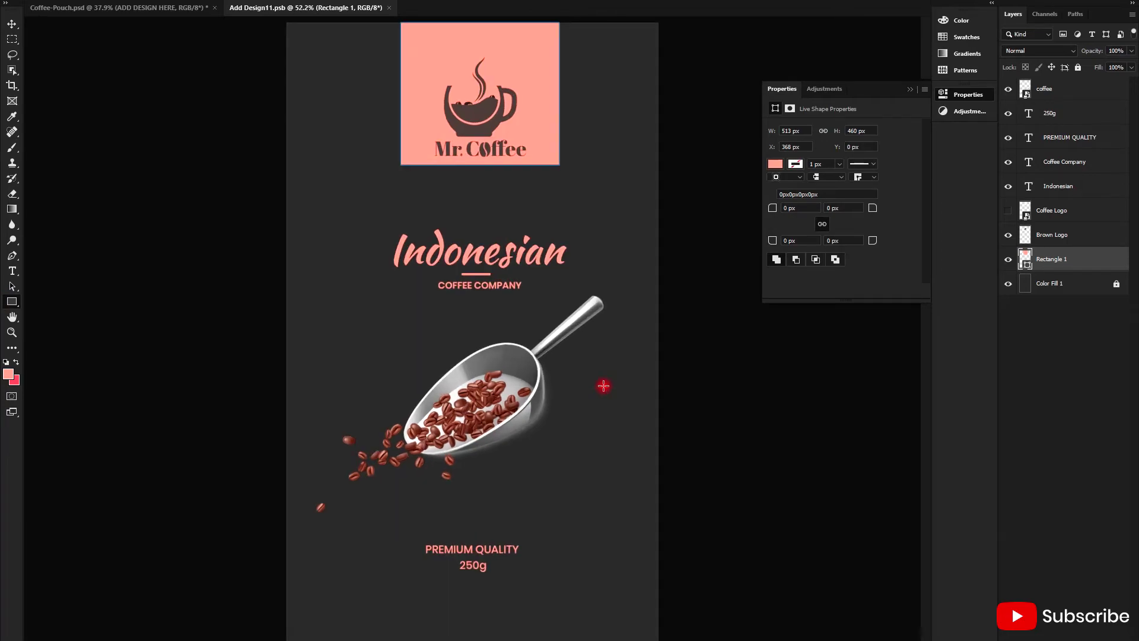
pyautogui.moveTo(600, 350)
pyautogui.mouseDown()
pyautogui.moveTo(626, 393)
pyautogui.moveTo(801, 388)
pyautogui.mouseUp()
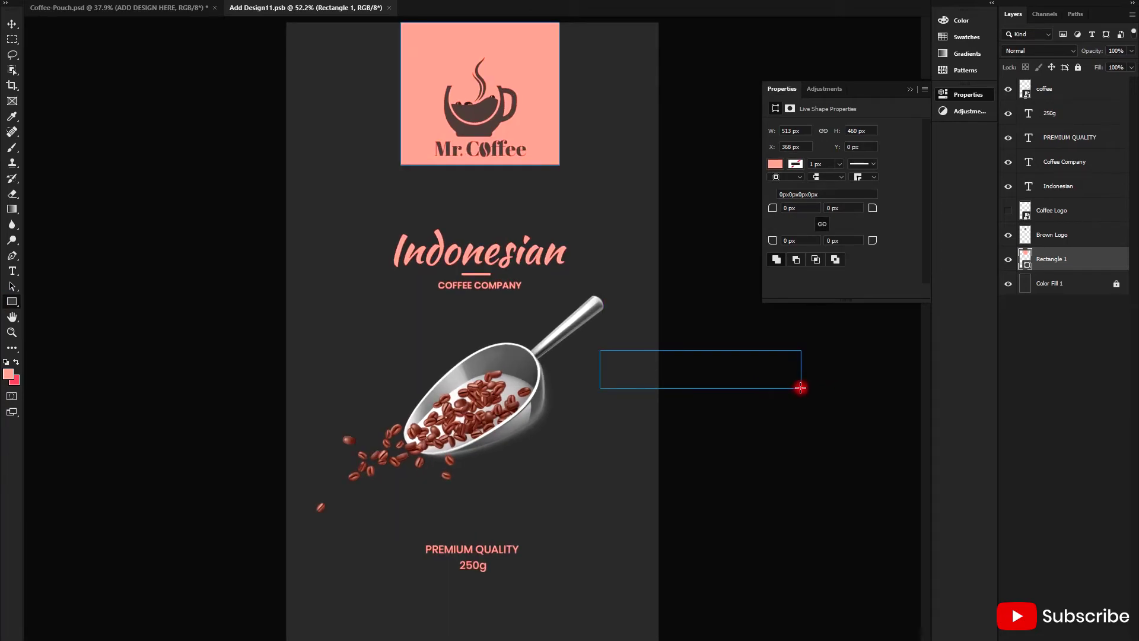
pyautogui.press('v')
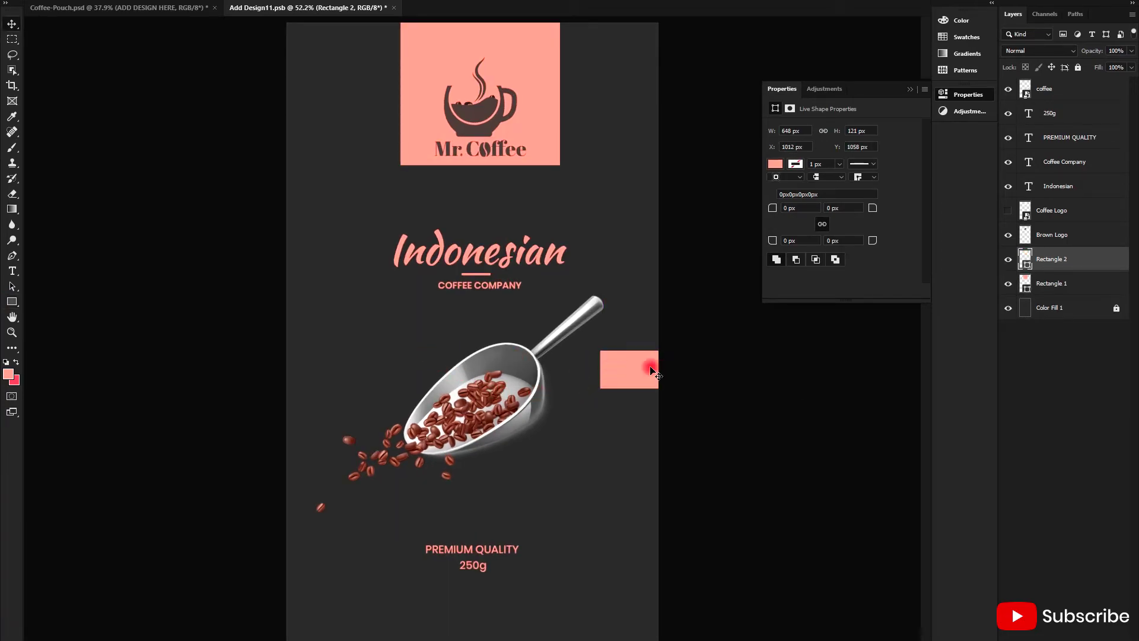
pyautogui.moveTo(639, 369)
pyautogui.mouseDown()
pyautogui.moveTo(639, 388)
pyautogui.moveTo(641, 355)
pyautogui.mouseUp()
# Duplicate the Rectangle 2 bar and place the copy at the left edge, aligned with the right bar
pyautogui.click(1101, 262)
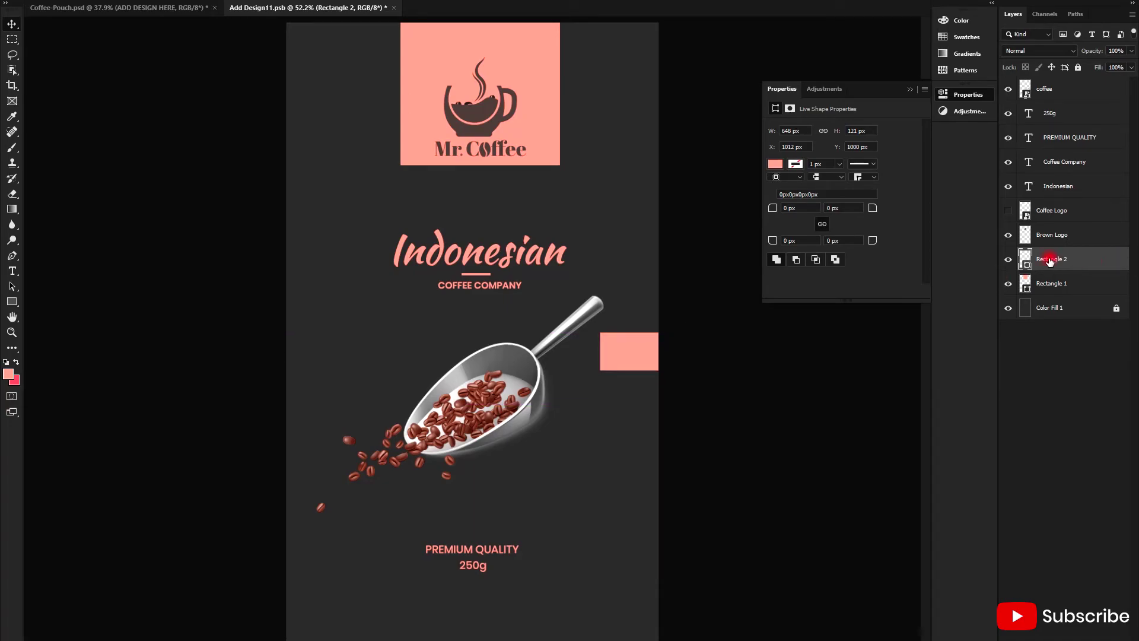
pyautogui.hotkey('ctrl', 'j')
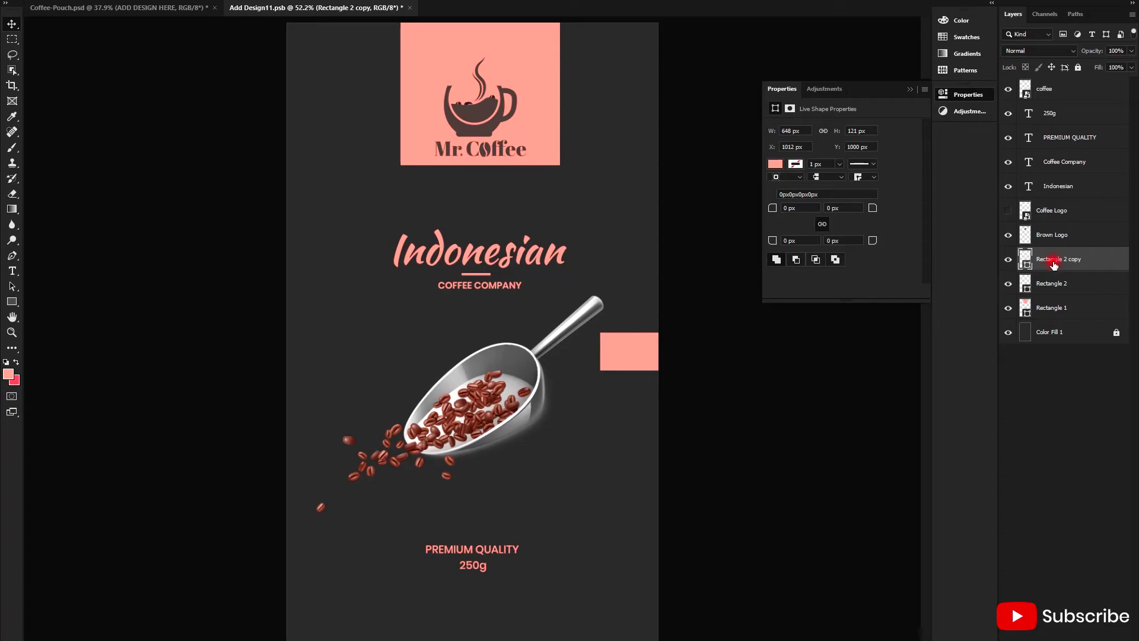
pyautogui.moveTo(638, 349)
pyautogui.mouseDown()
pyautogui.moveTo(264, 339)
pyautogui.moveTo(343, 354)
pyautogui.moveTo(323, 352)
pyautogui.mouseUp()
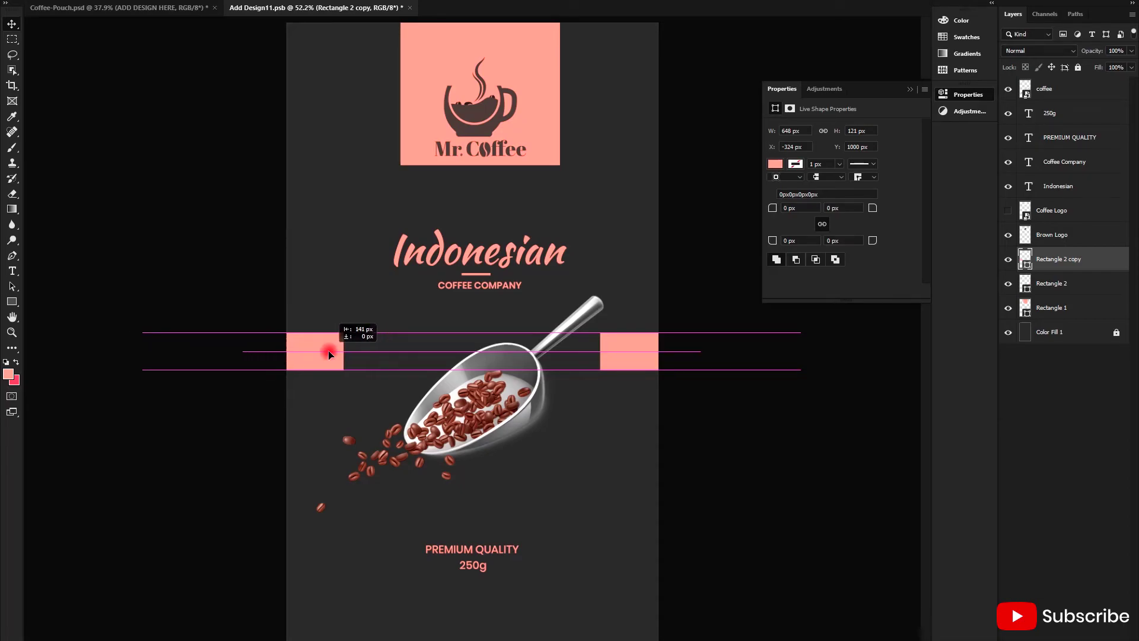
pyautogui.moveTo(323, 351); pyautogui.dragTo(326, 351)
pyautogui.scroll(-2, 472, 380)
pyautogui.scroll(2, 474, 384)
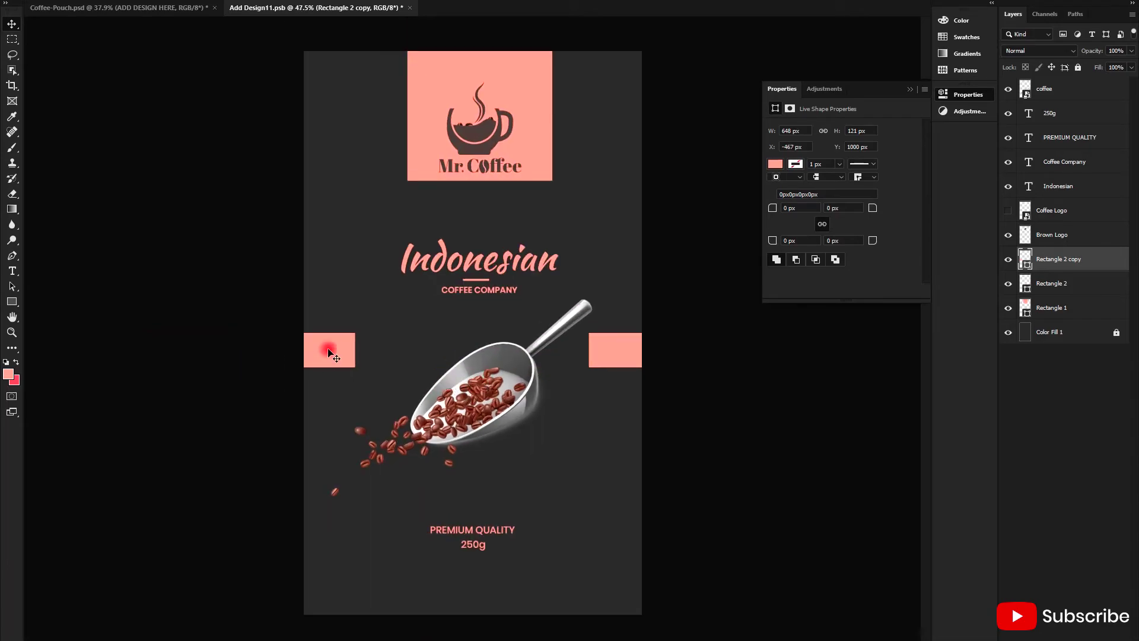
pyautogui.moveTo(324, 352); pyautogui.dragTo(339, 354)
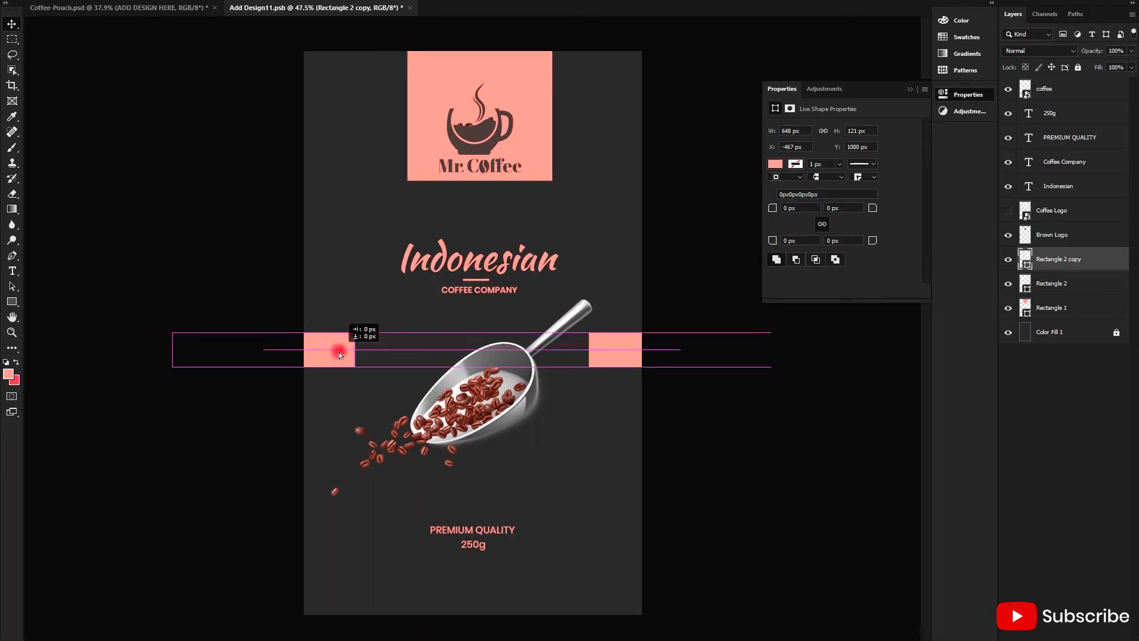
pyautogui.click(20, 7)
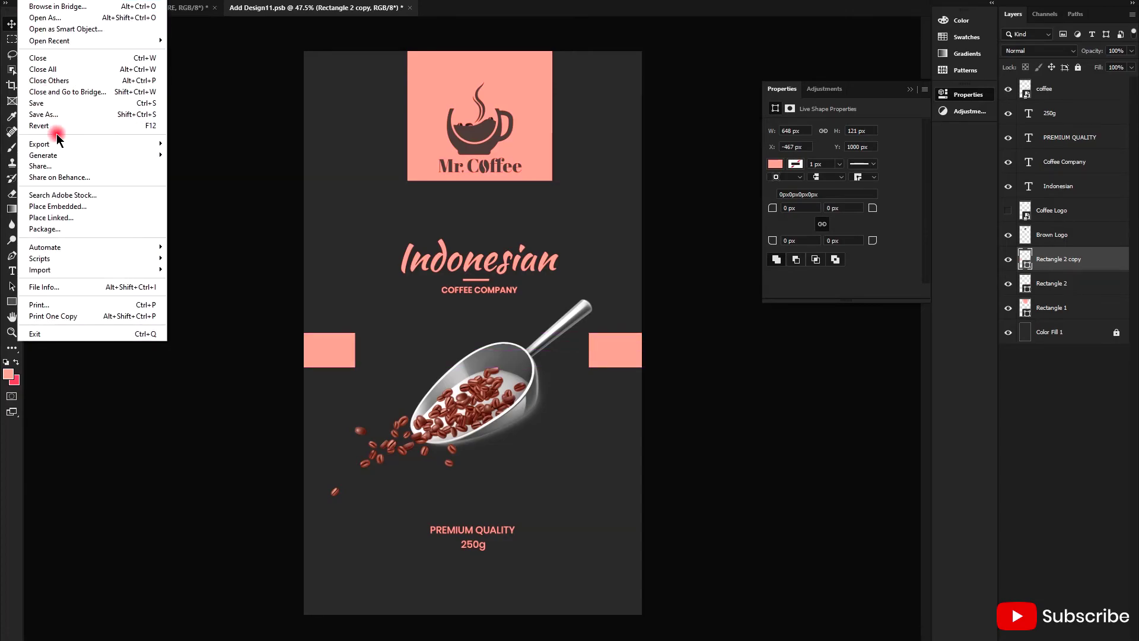
# Save the design and inspect the side bars on the Coffee-Pouch.psd mockup
pyautogui.click(55, 105)
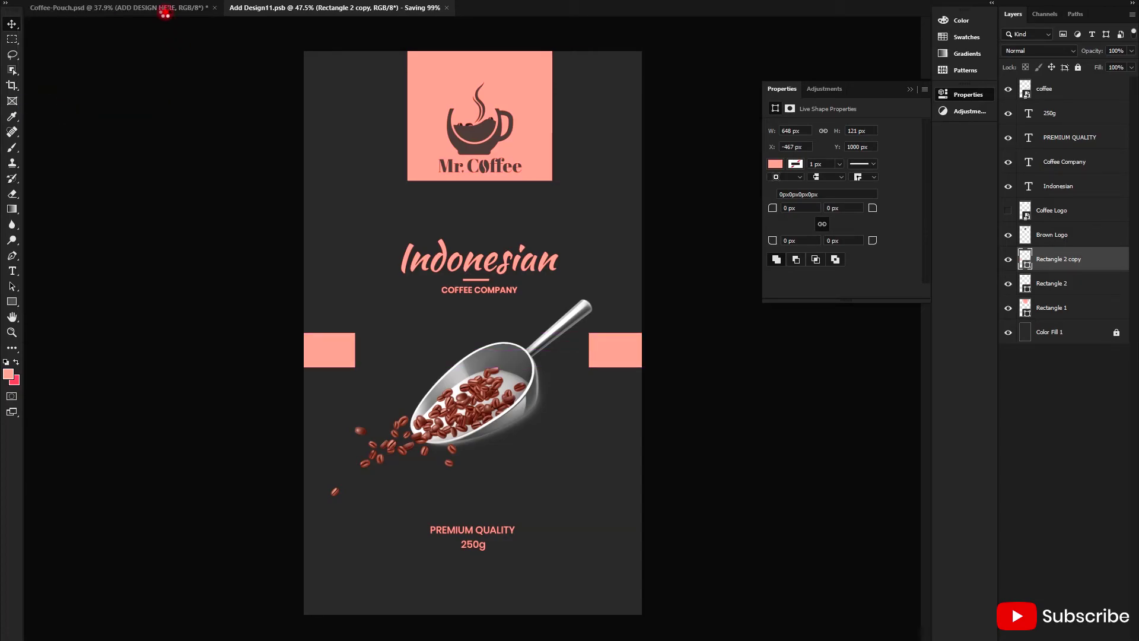
pyautogui.click(165, 13)
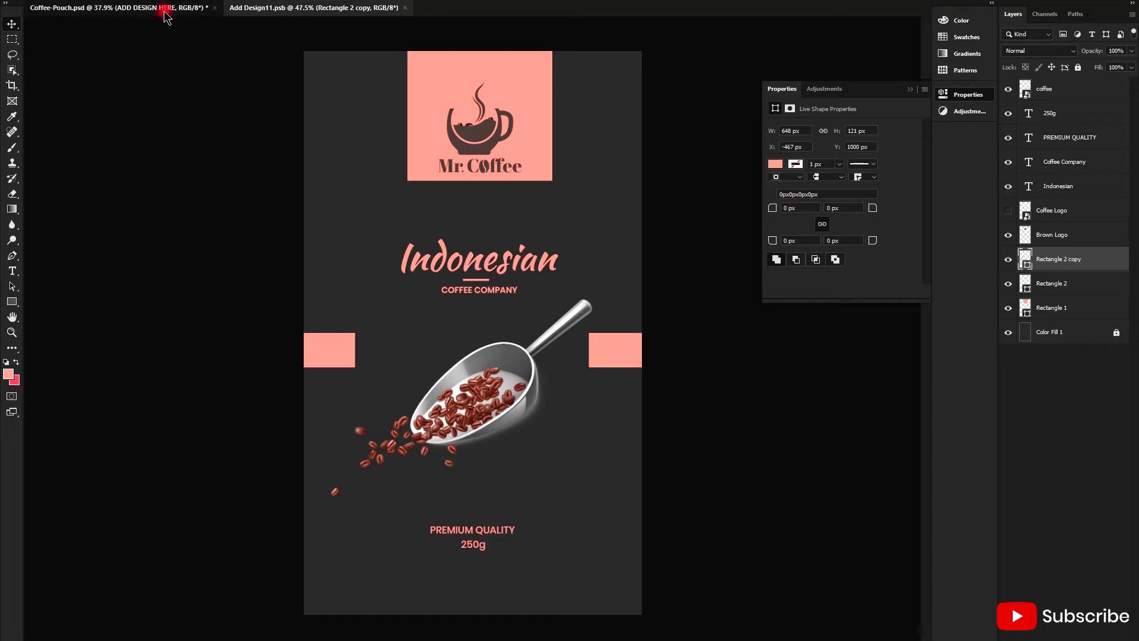
pyautogui.scroll(-3, 483, 342)
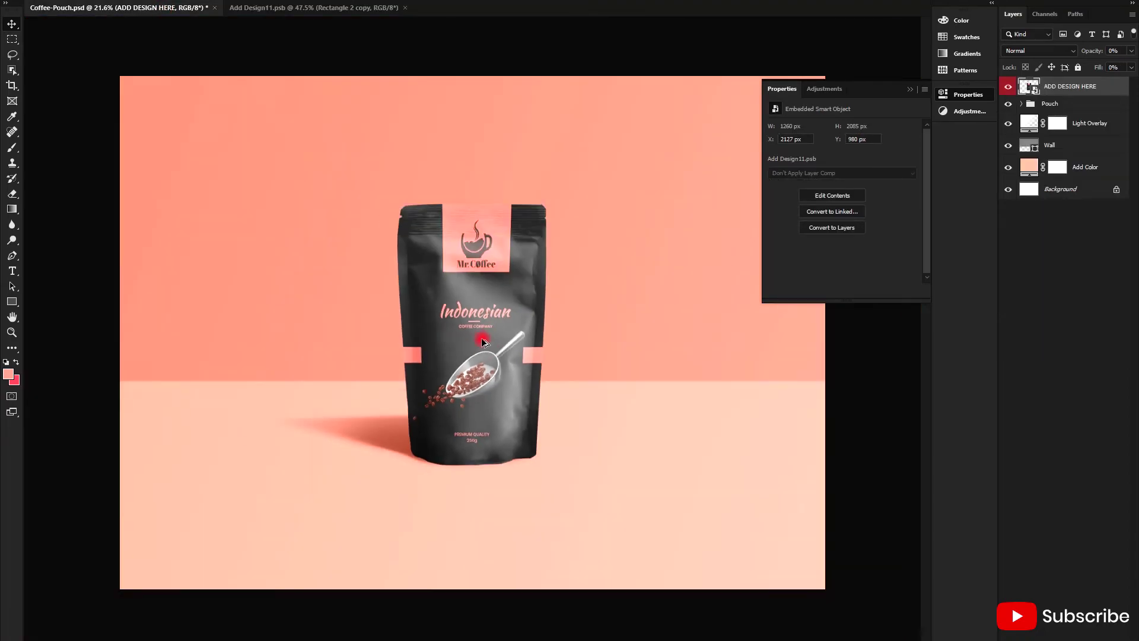
pyautogui.scroll(3, 483, 355)
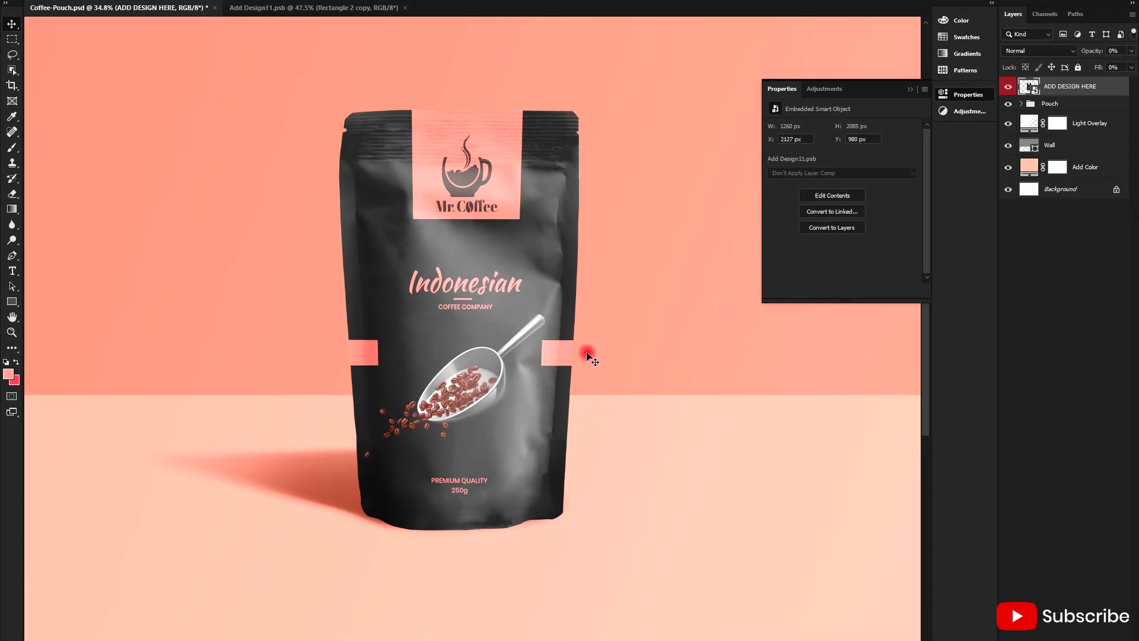
pyautogui.scroll(4, 358, 356)
pyautogui.scroll(-3, 358, 356)
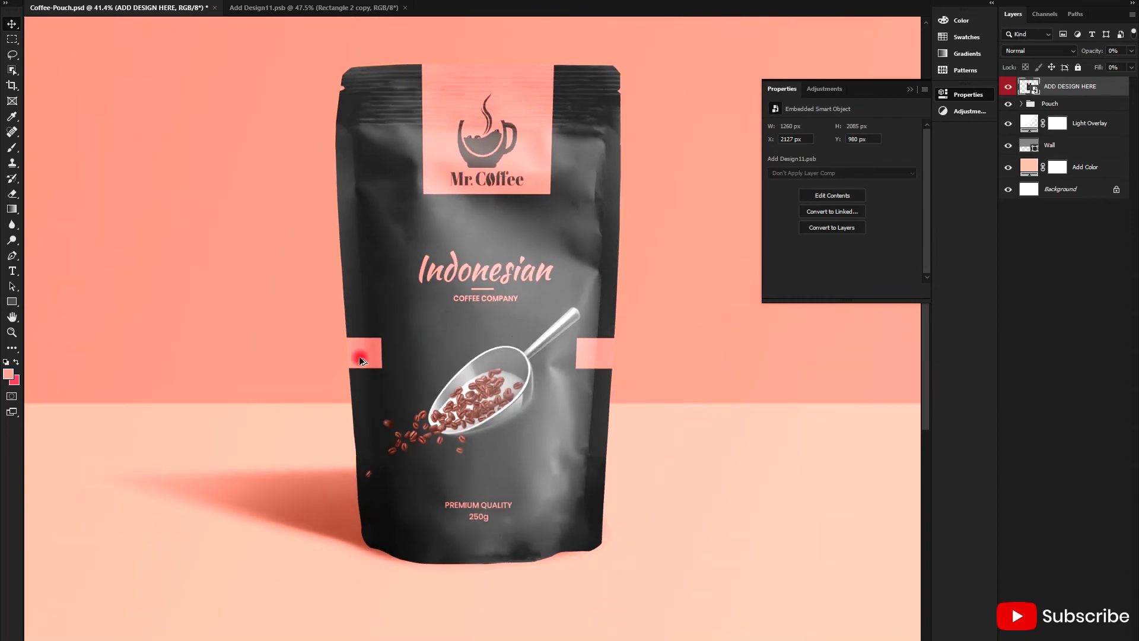
pyautogui.scroll(-3, 475, 407)
pyautogui.scroll(1, 474, 407)
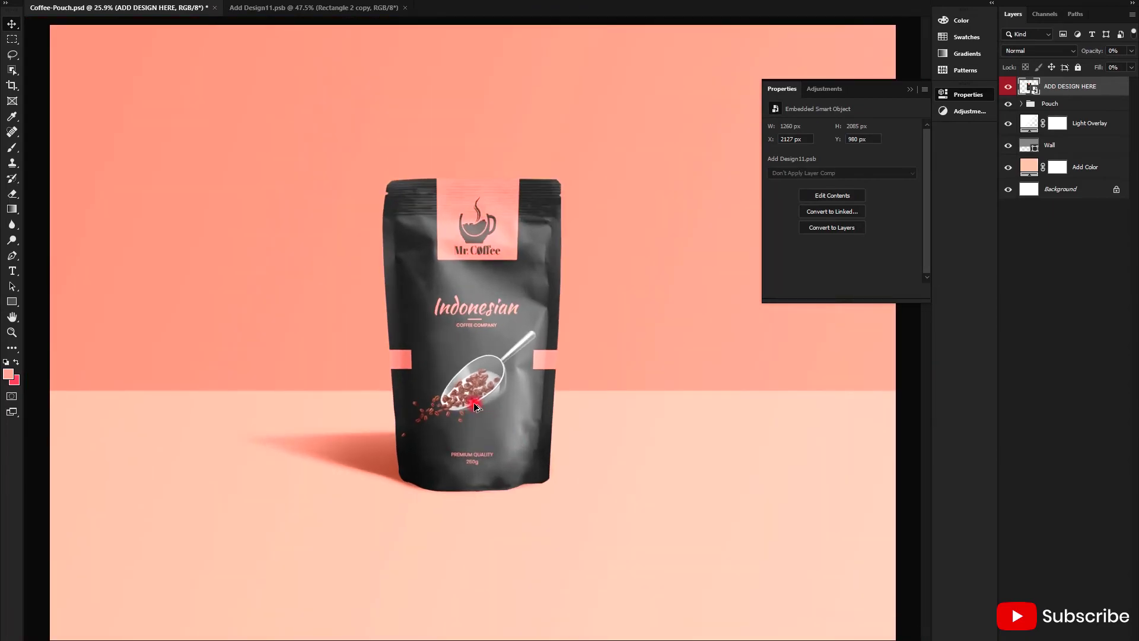
pyautogui.scroll(1, 472, 383)
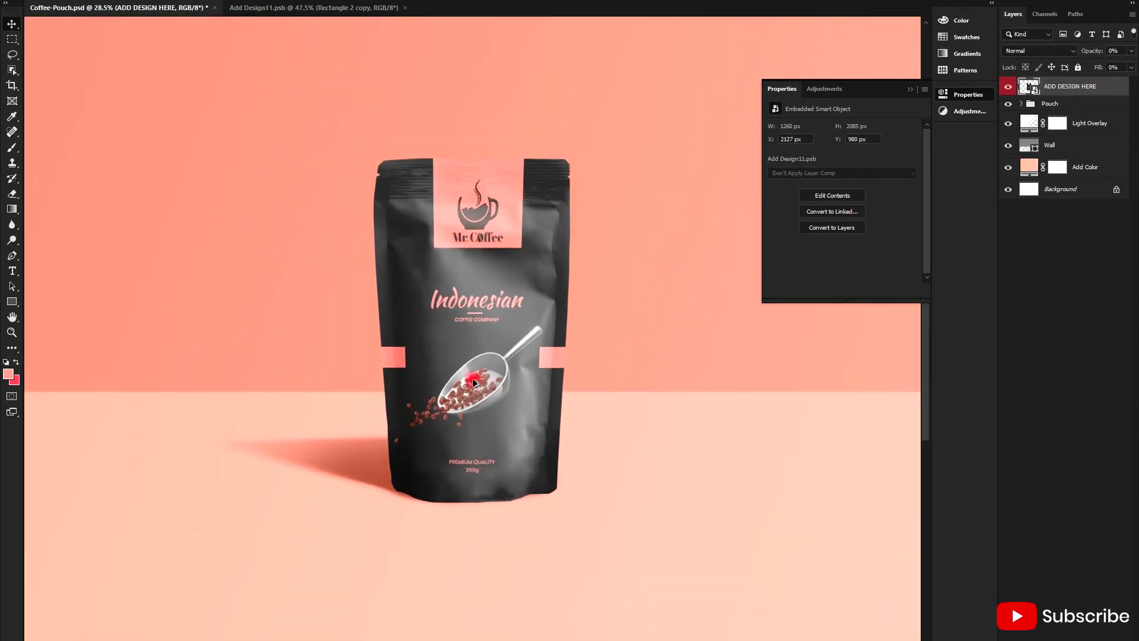
# Compare the flat label with the pouch mockup, ending on Add Design11.psb
pyautogui.click(281, 21)
pyautogui.scroll(1, 350, 323)
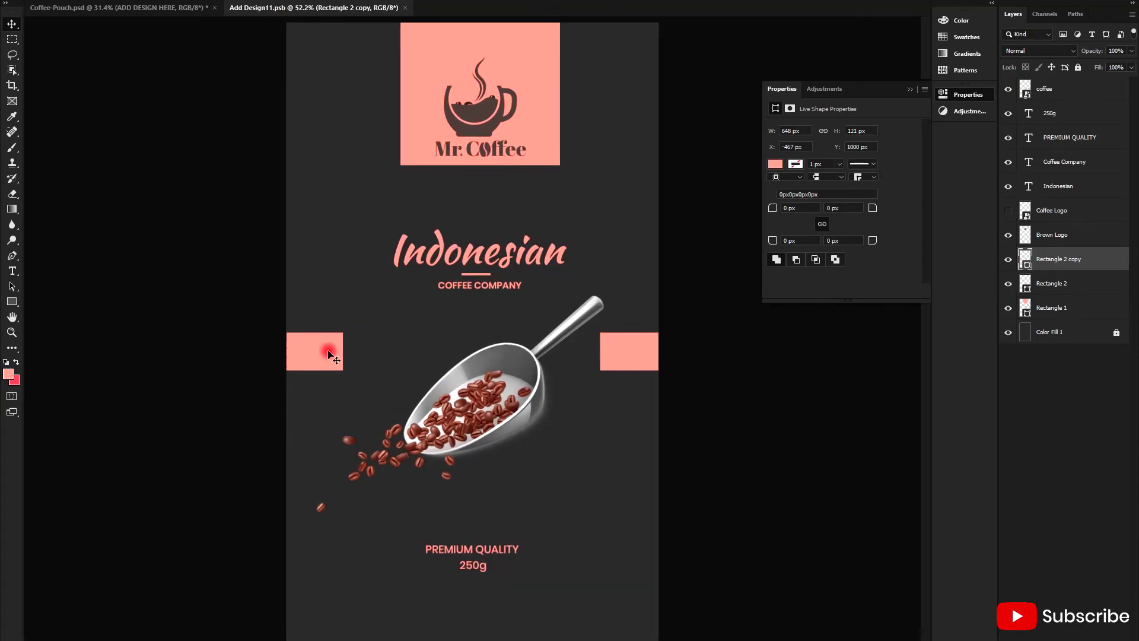
pyautogui.click(183, 7)
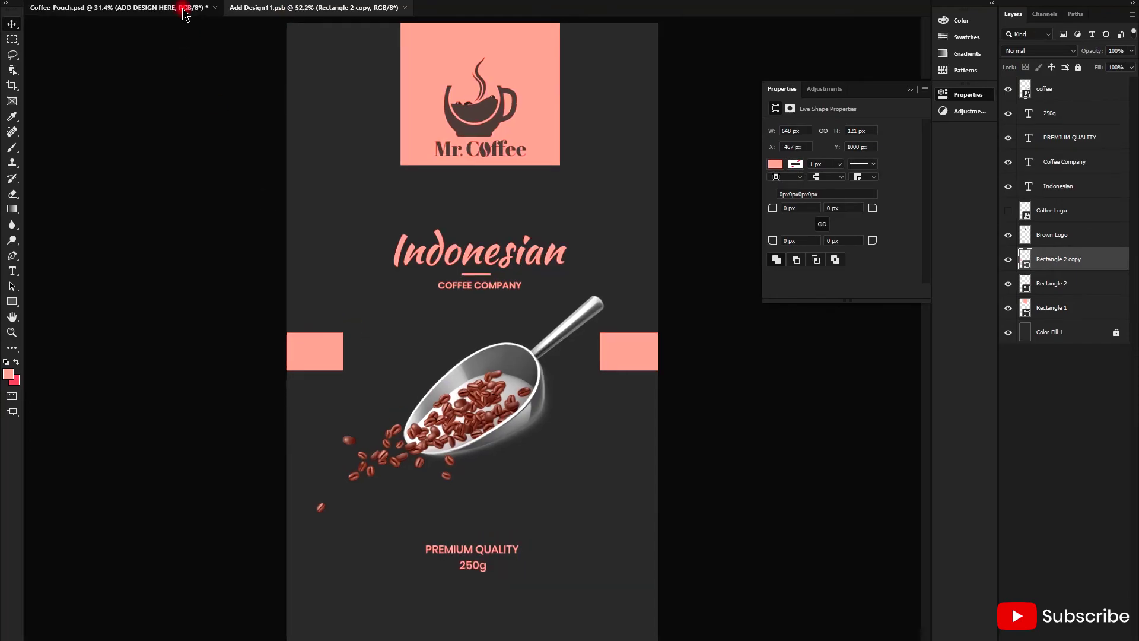
pyautogui.scroll(1, 481, 352)
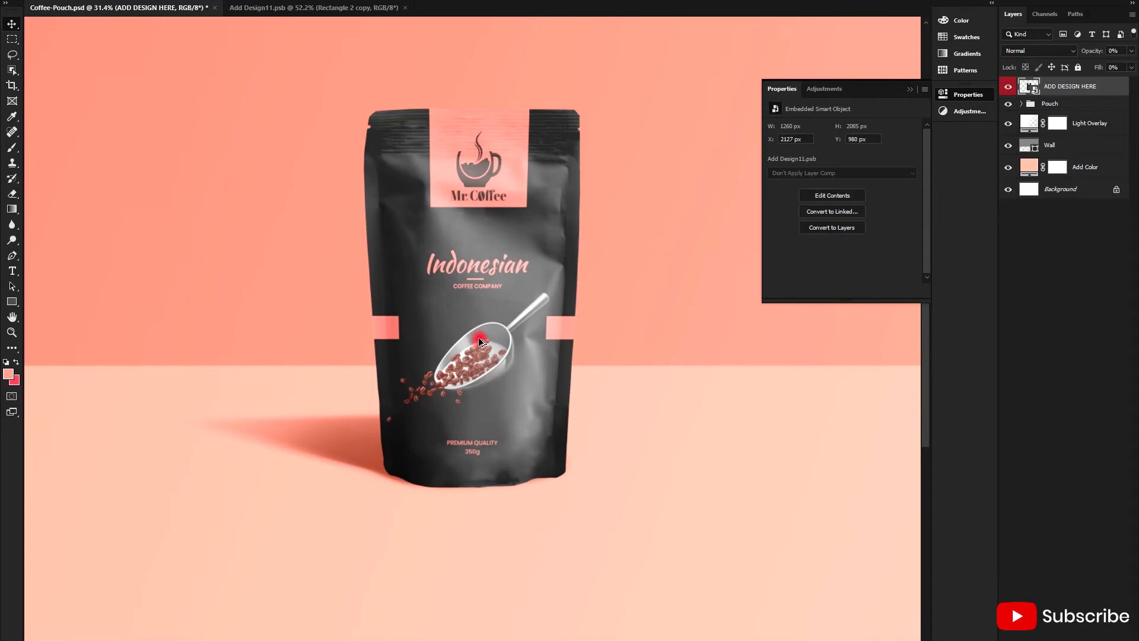
pyautogui.click(327, 13)
pyautogui.scroll(-3, 481, 403)
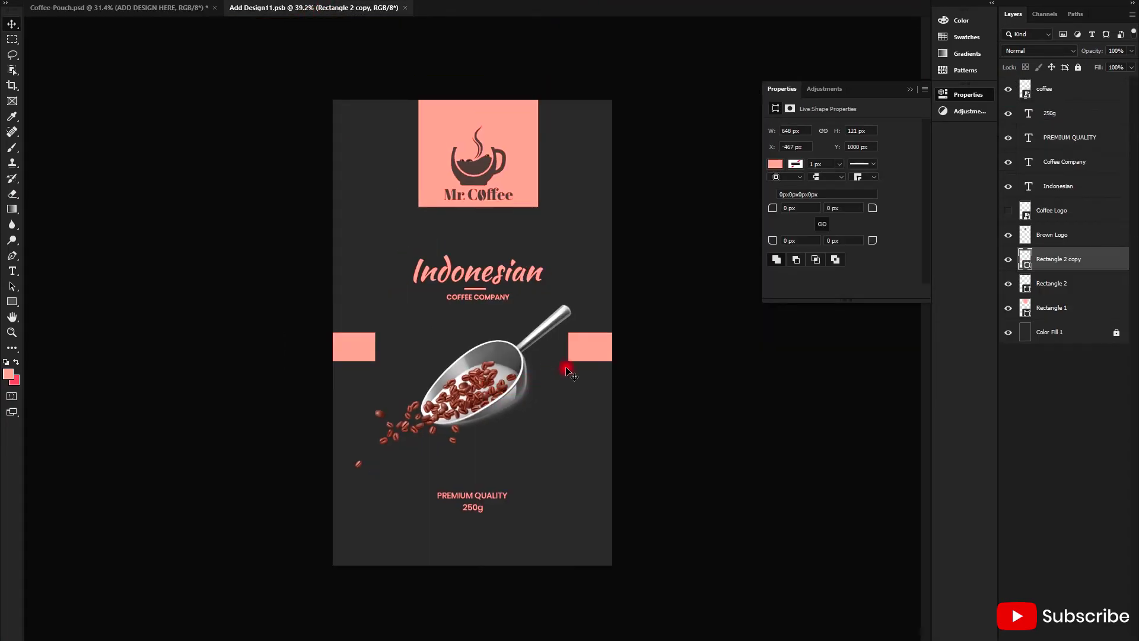
# Move the right pink strip to the label's bottom edge and select the left strip
pyautogui.moveTo(590, 353)
pyautogui.mouseDown()
pyautogui.moveTo(413, 553)
pyautogui.moveTo(418, 565)
pyautogui.mouseUp()
pyautogui.scroll(3, 475, 578)
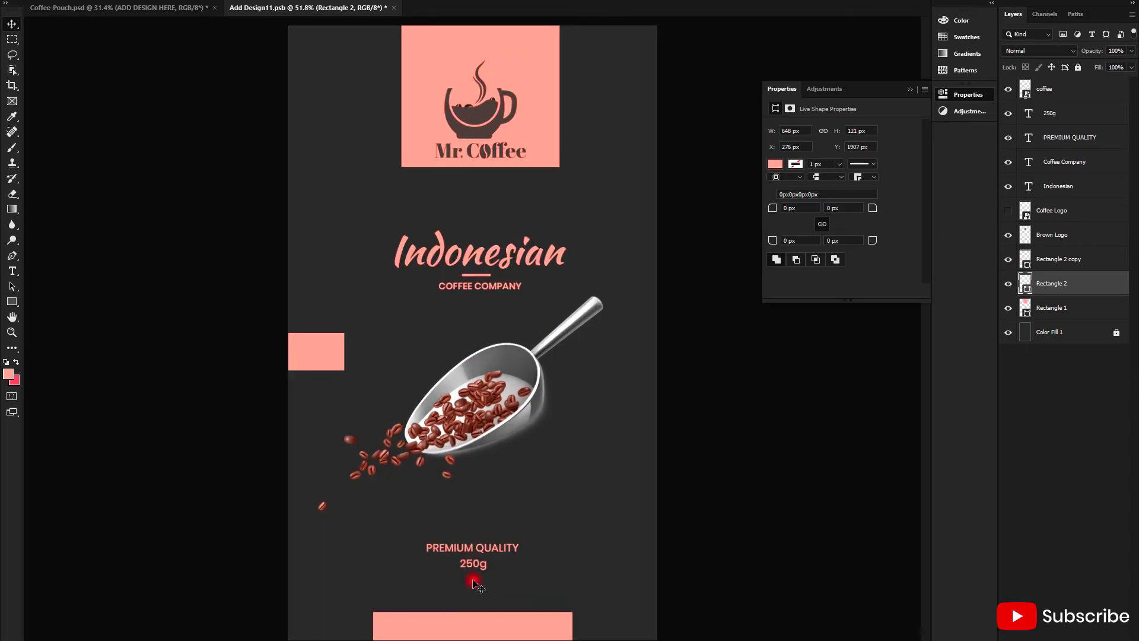
pyautogui.click(331, 361)
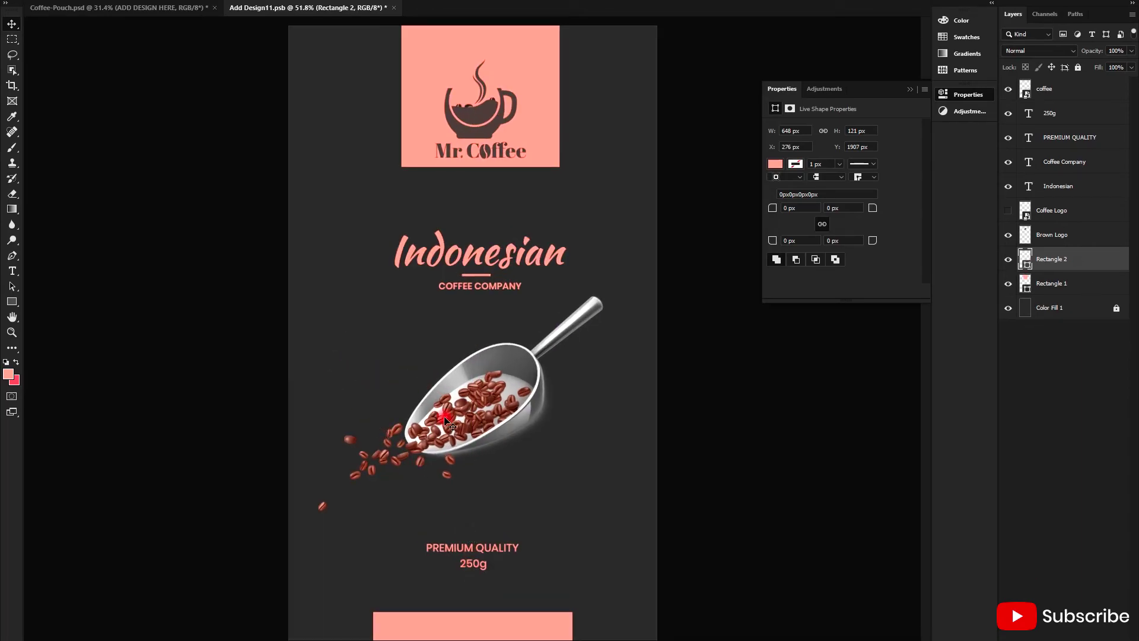
# Centre the pink band along the label's bottom edge, nudging it down slightly
pyautogui.scroll(-2, 446, 421)
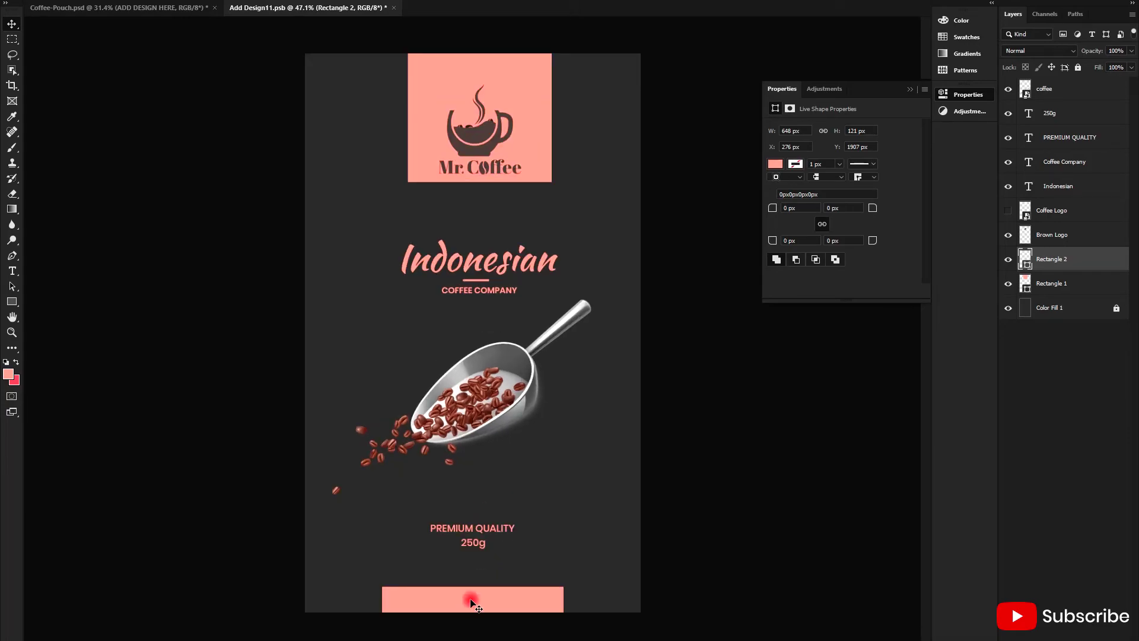
pyautogui.moveTo(470, 597); pyautogui.dragTo(465, 605)
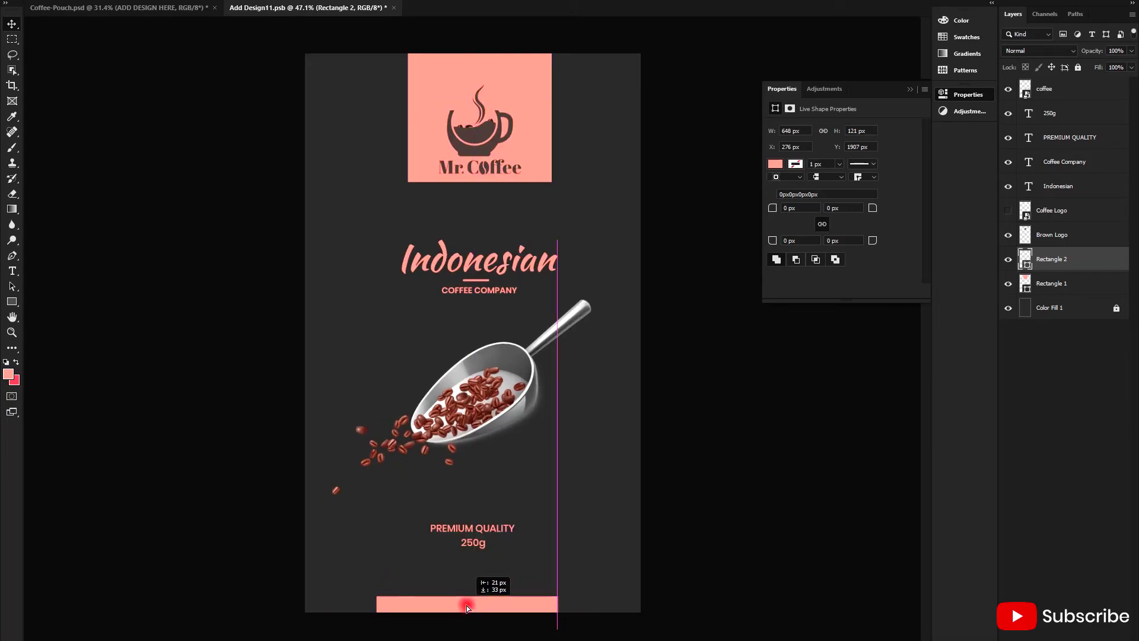
pyautogui.moveTo(465, 606); pyautogui.dragTo(464, 601)
pyautogui.press('Down')
pyautogui.press('Down')
pyautogui.press('Down')
pyautogui.press('Down')
pyautogui.press('Down')
pyautogui.press('Down')
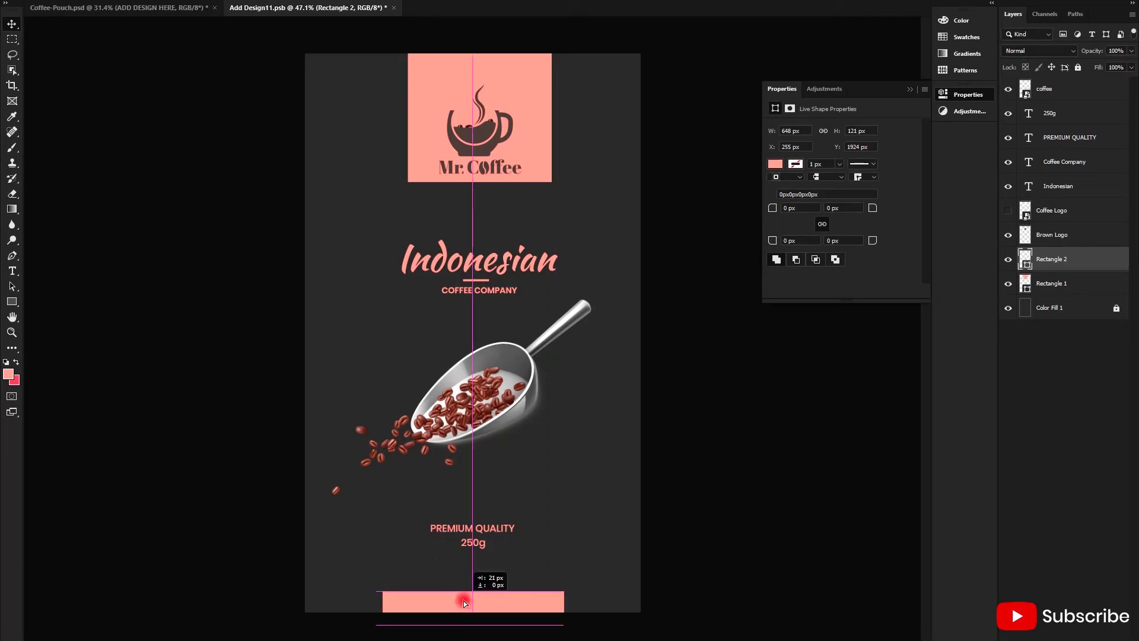
pyautogui.click(27, 2)
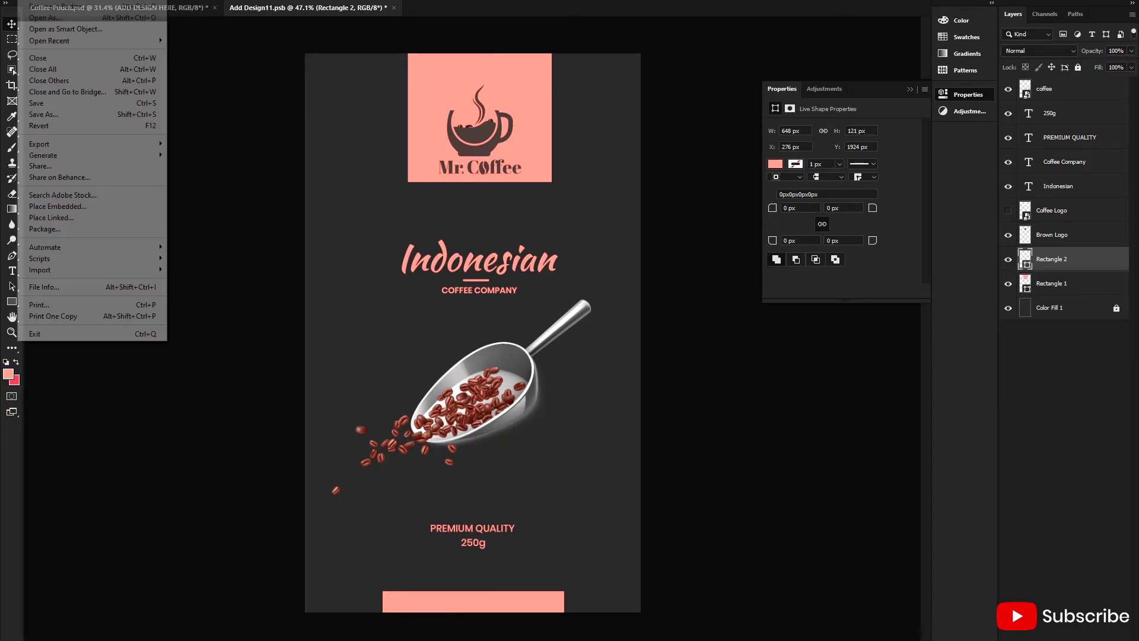
# Save the label and preview the bottom pink band on the Coffee-Pouch mockup
pyautogui.click(48, 102)
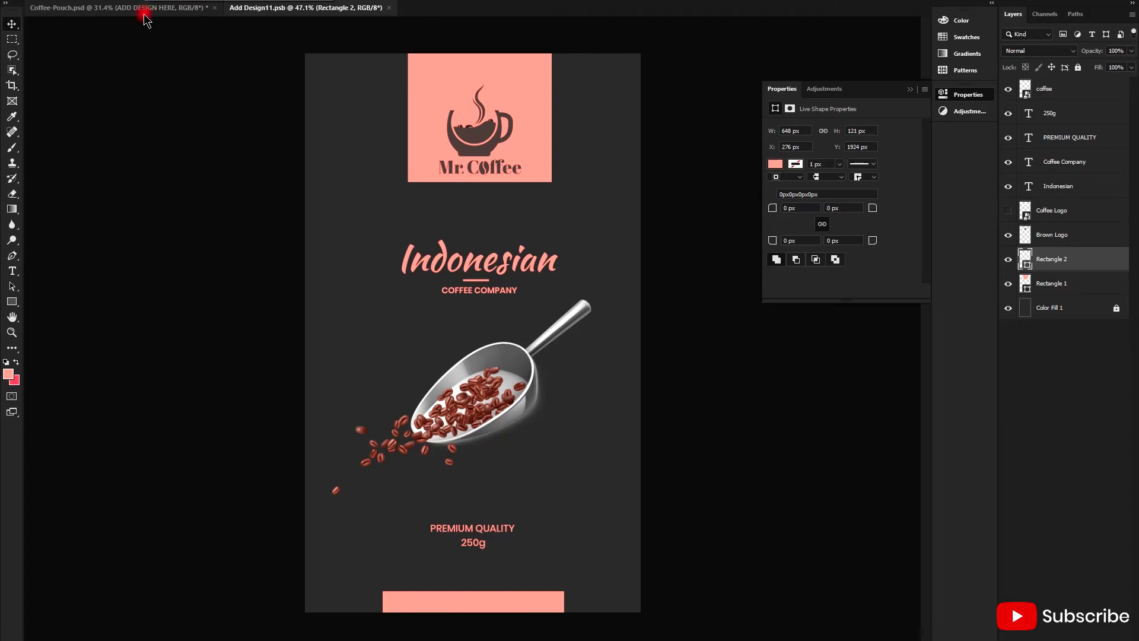
pyautogui.click(147, 12)
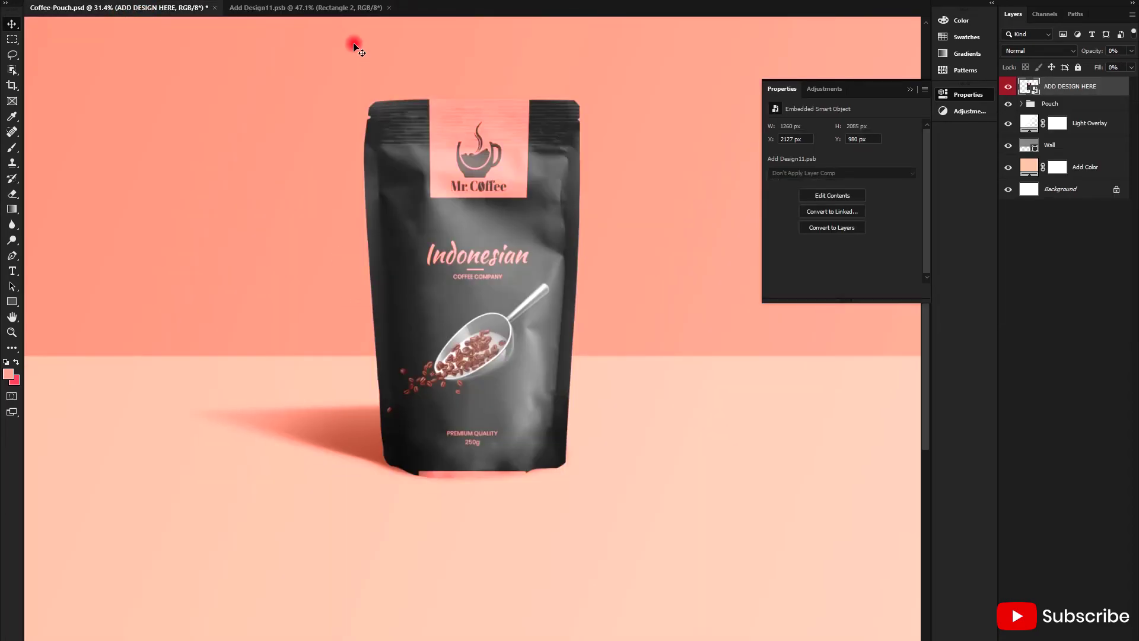
pyautogui.click(301, 7)
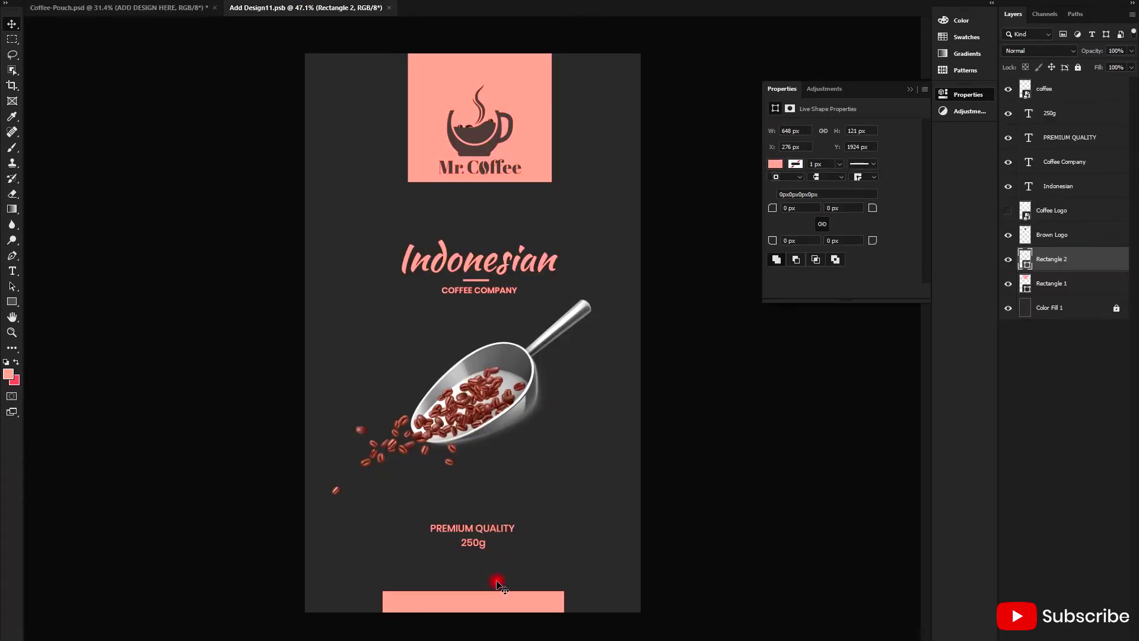
# Raise the bottom pink band about 40 px, save, and preview it on the pouch again
pyautogui.moveTo(497, 581); pyautogui.dragTo(492, 579)
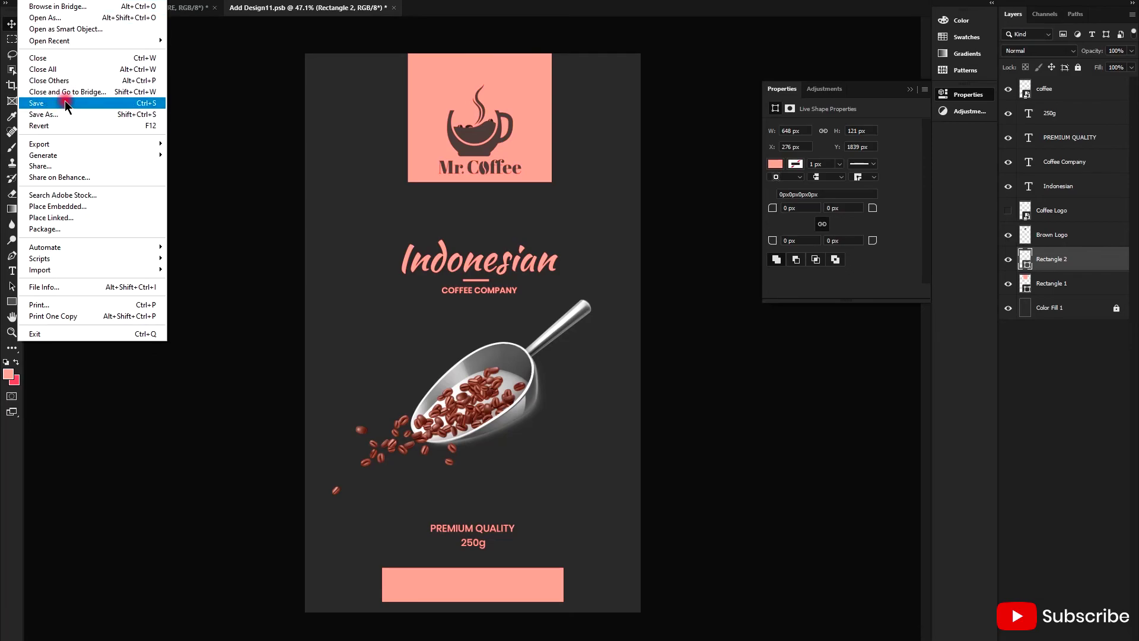
pyautogui.click(59, 113)
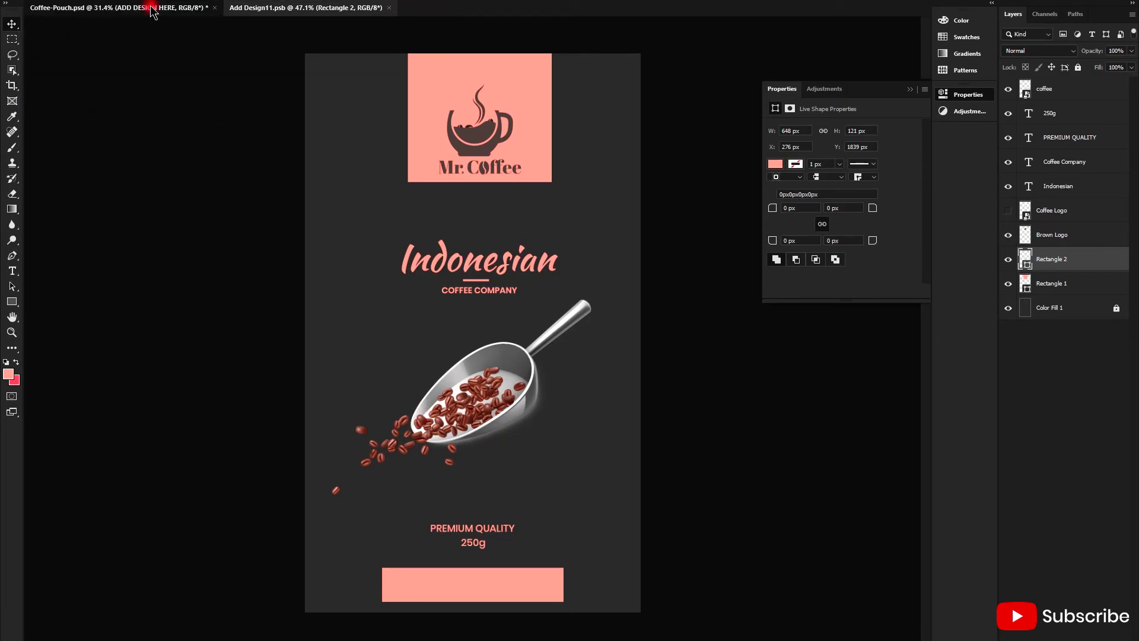
pyautogui.click(152, 9)
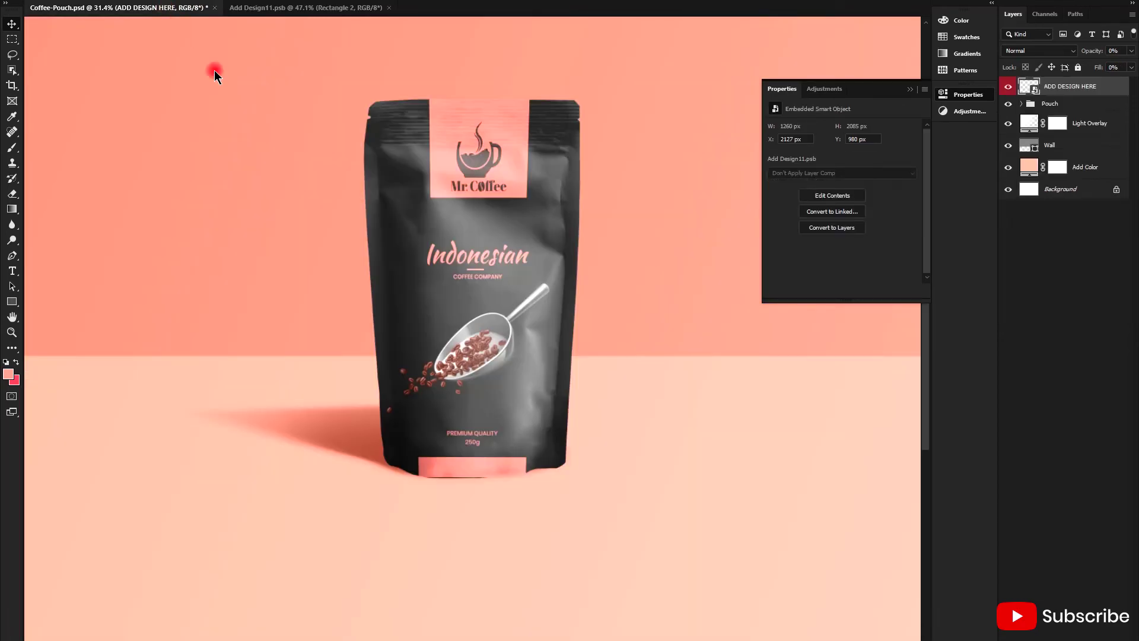
pyautogui.click(337, 9)
# Delete the bottom pink band and fit the whole label in view
pyautogui.press('Delete')
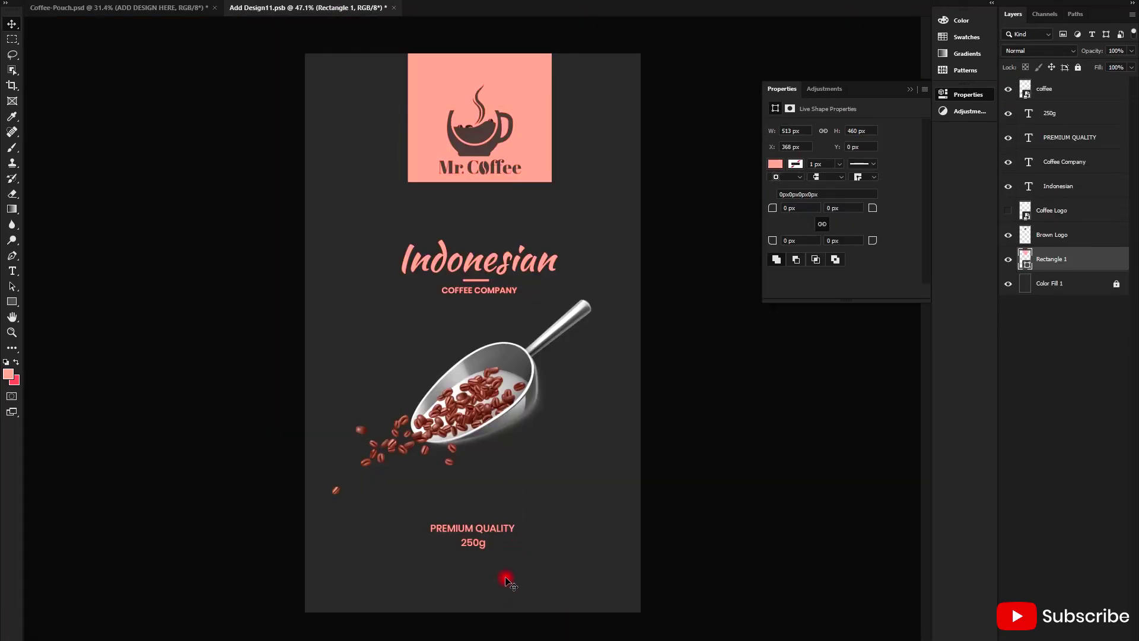
pyautogui.hotkey('ctrl', '0')
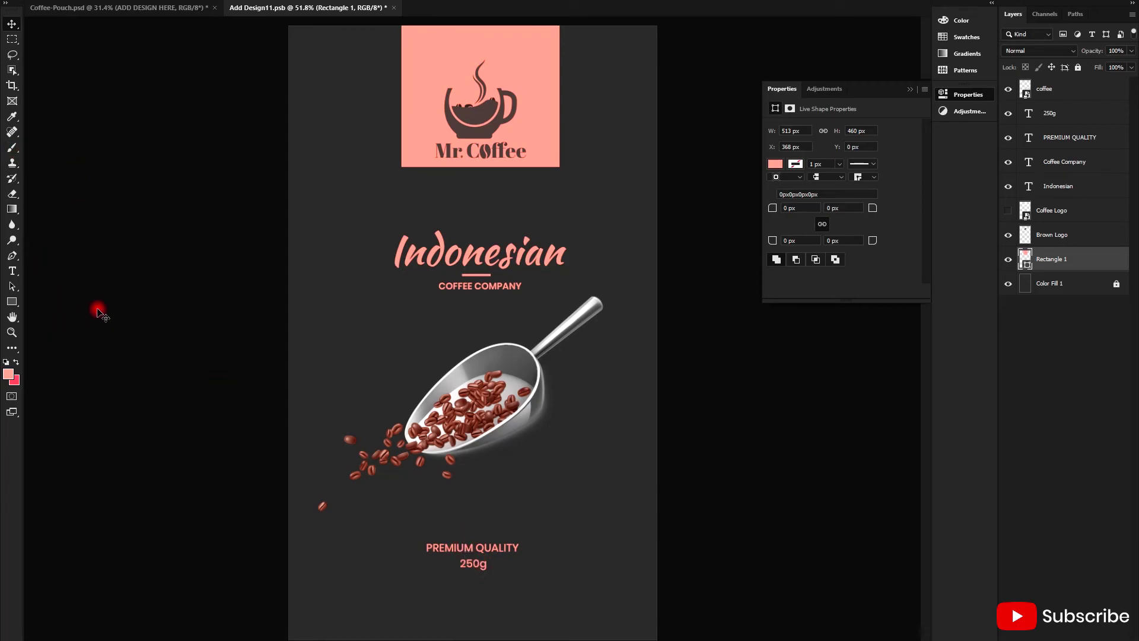
pyautogui.click(12, 270)
pyautogui.scroll(1, 480, 516)
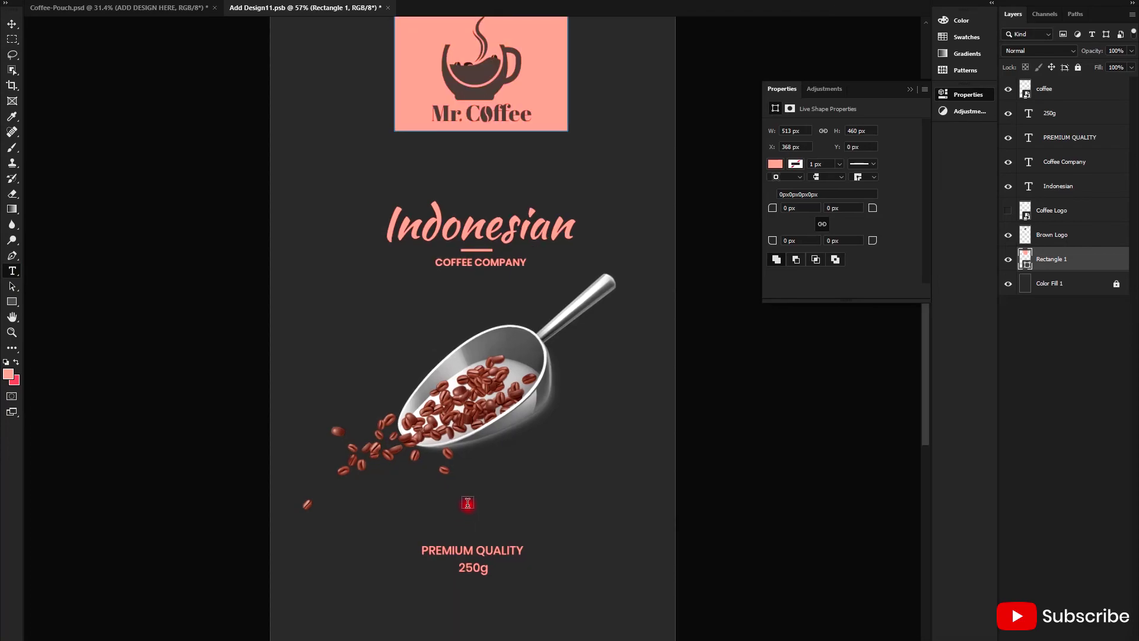
# Save Add Design11.psb and confirm the pouch now shows a plain dark label base
pyautogui.click(149, 8)
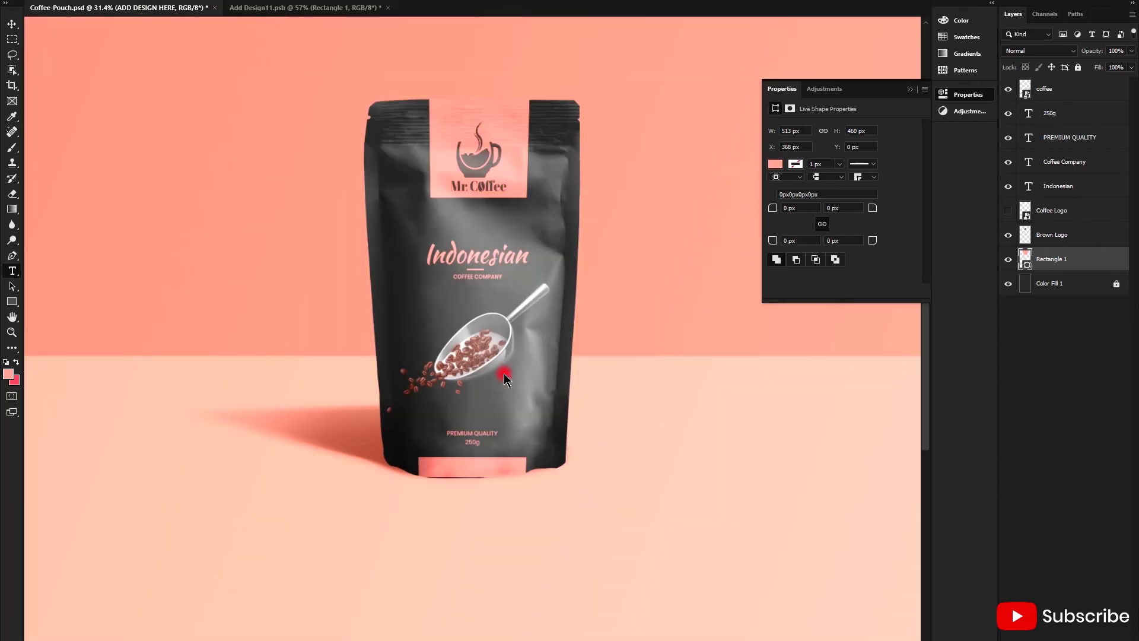
pyautogui.click(330, 9)
pyautogui.hotkey('ctrl', 's')
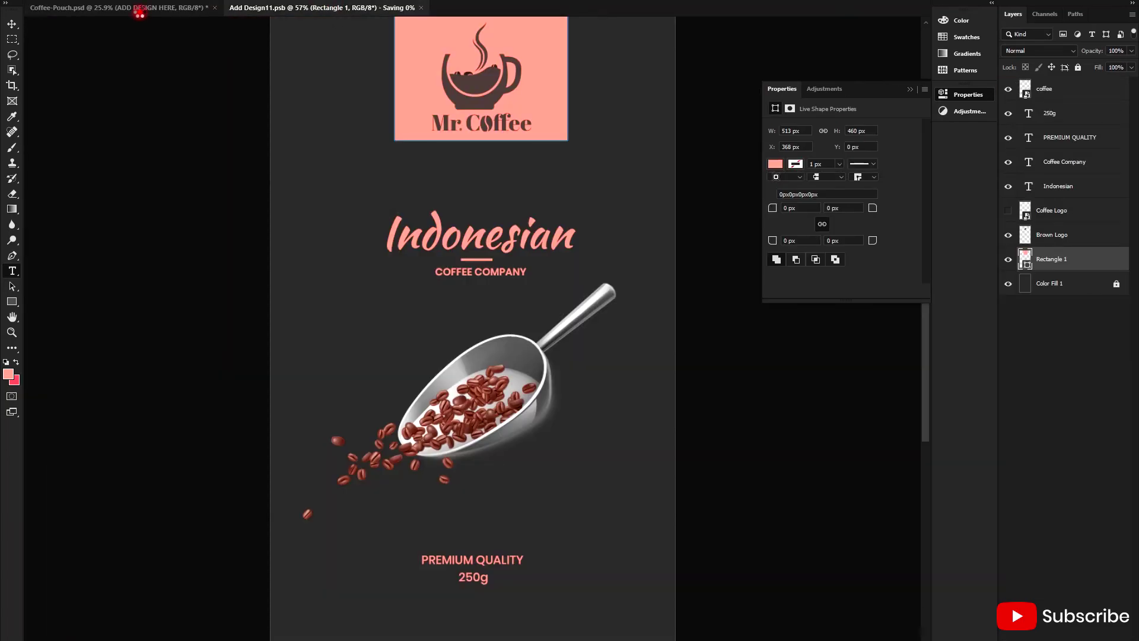
pyautogui.click(139, 9)
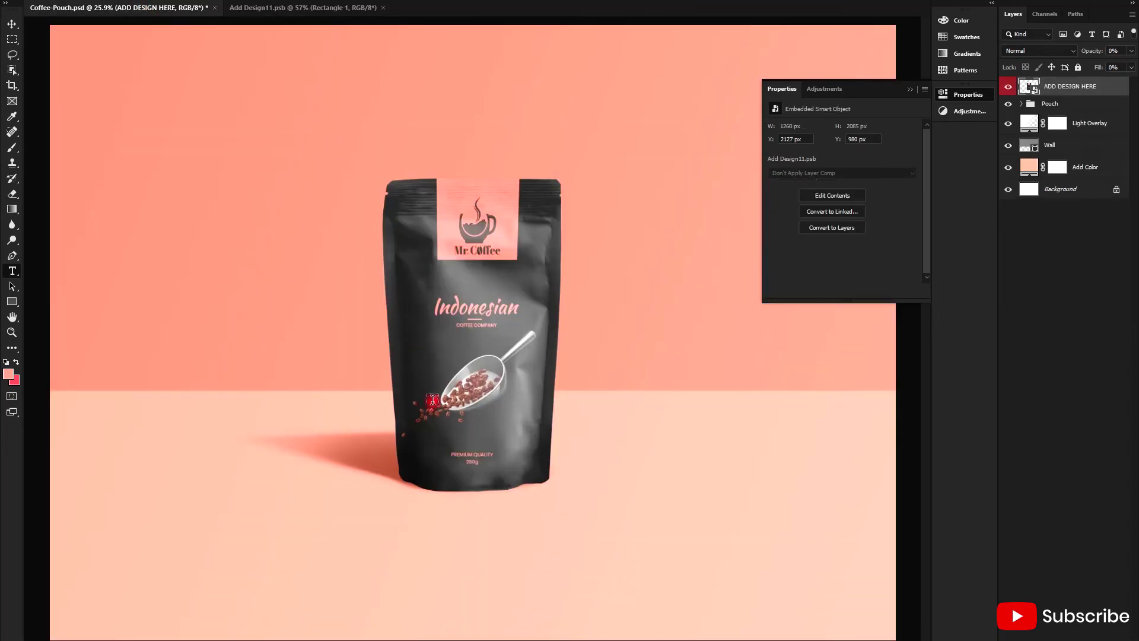
pyautogui.scroll(1, 475, 408)
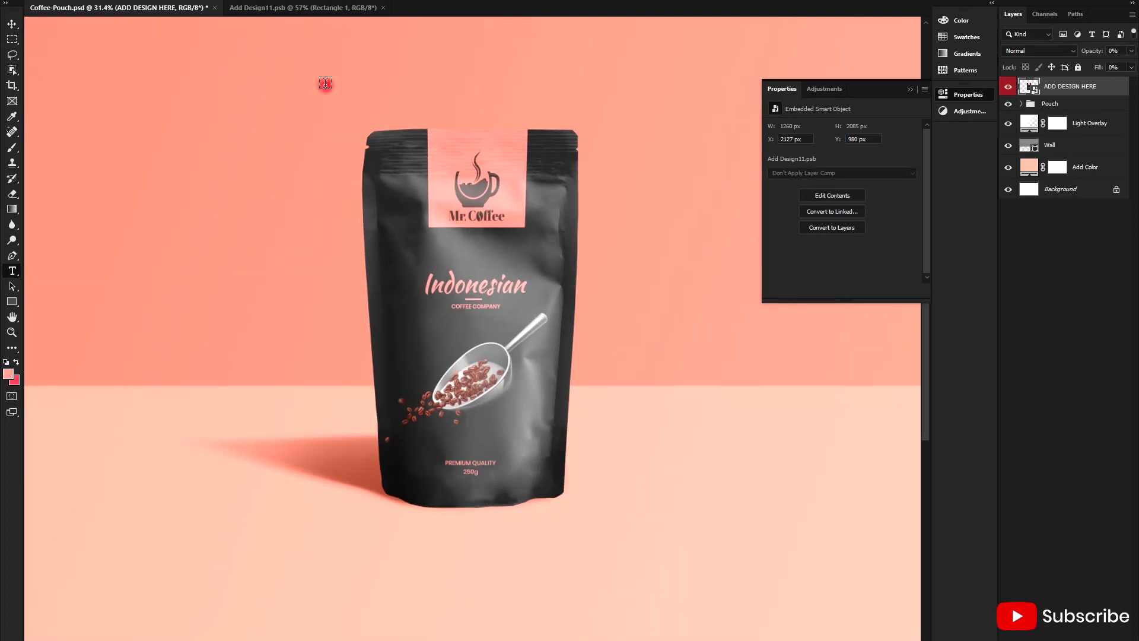
# Place a new text line below the bean scoop and start typing 'Su'
pyautogui.click(291, 10)
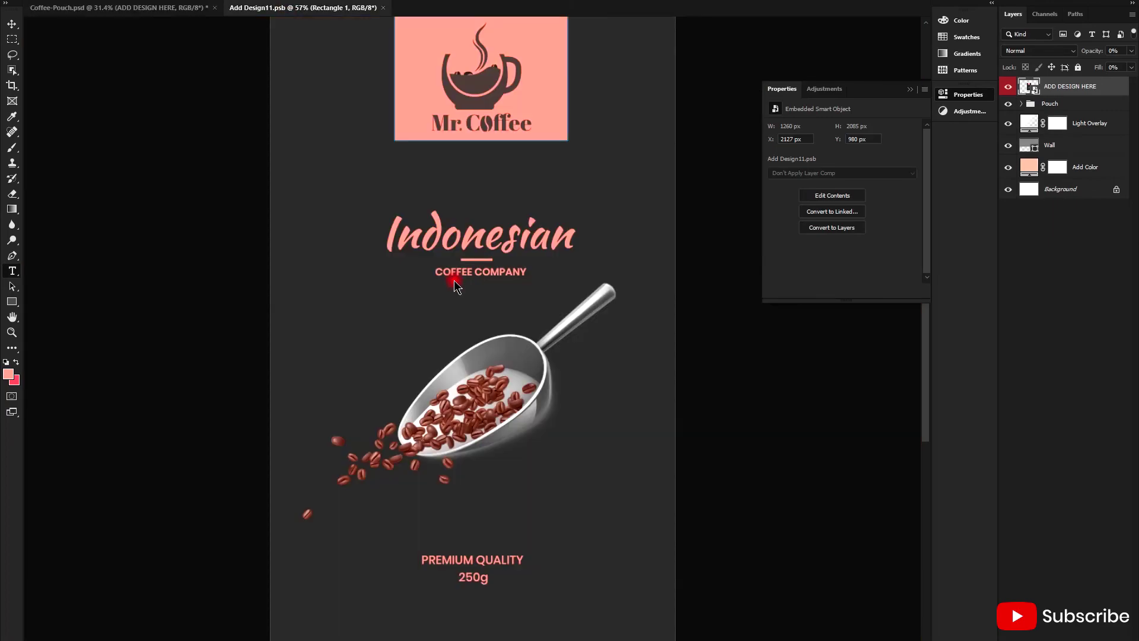
pyautogui.click(457, 509)
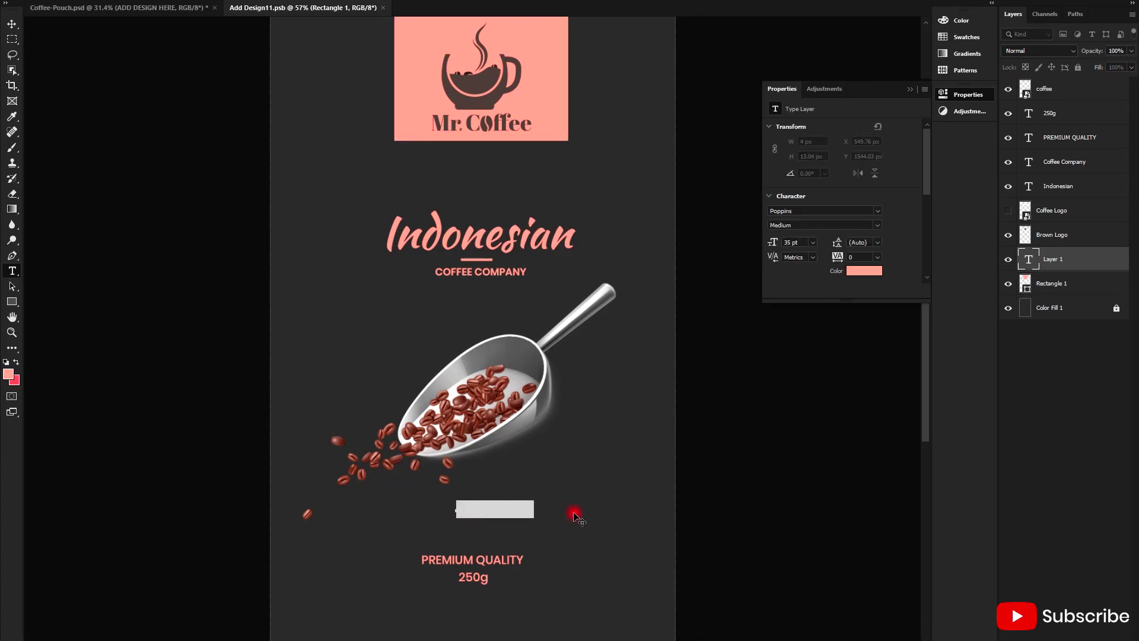
pyautogui.write('Su')
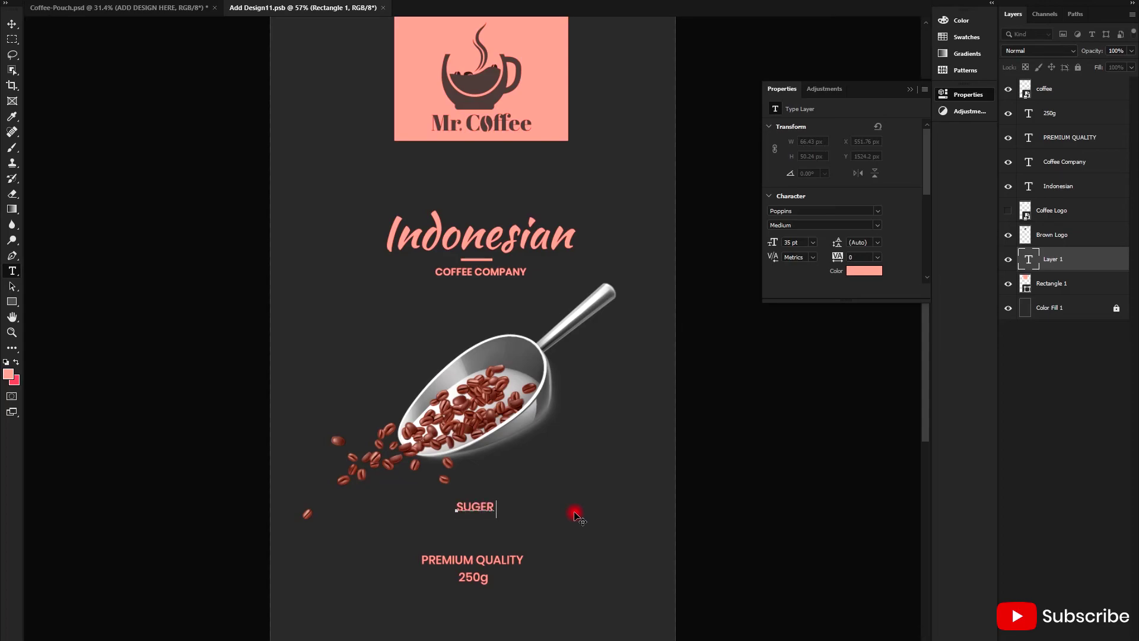
pyautogui.write('FREE')
# Commit the SUGER FREE text and move it just above PREMIUM QUALITY
pyautogui.click(575, 514)
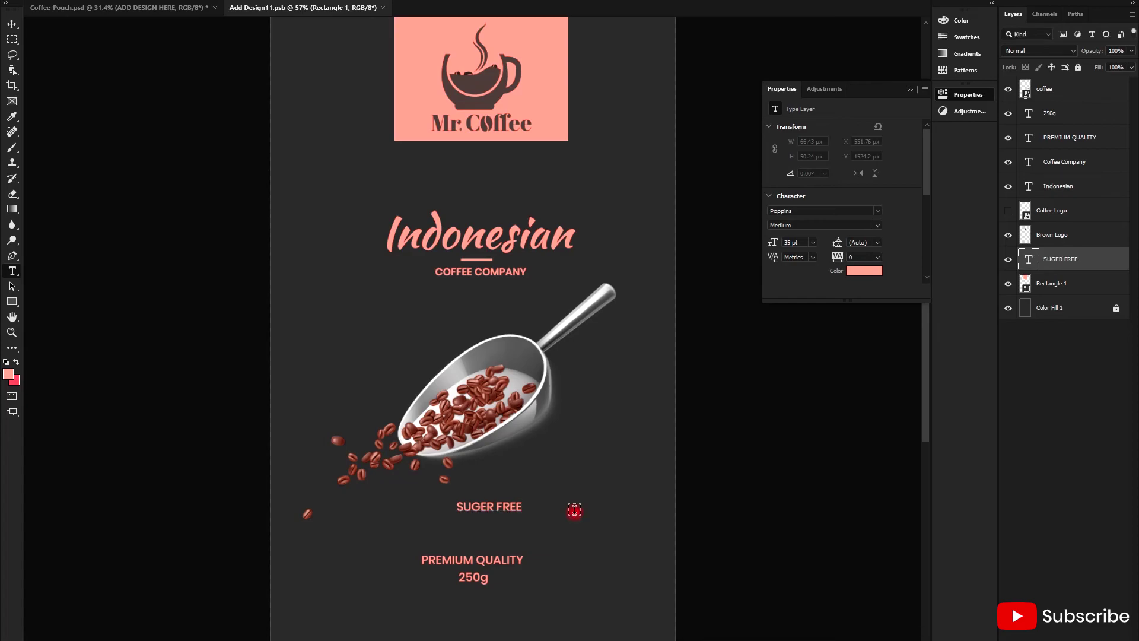
pyautogui.click(7, 25)
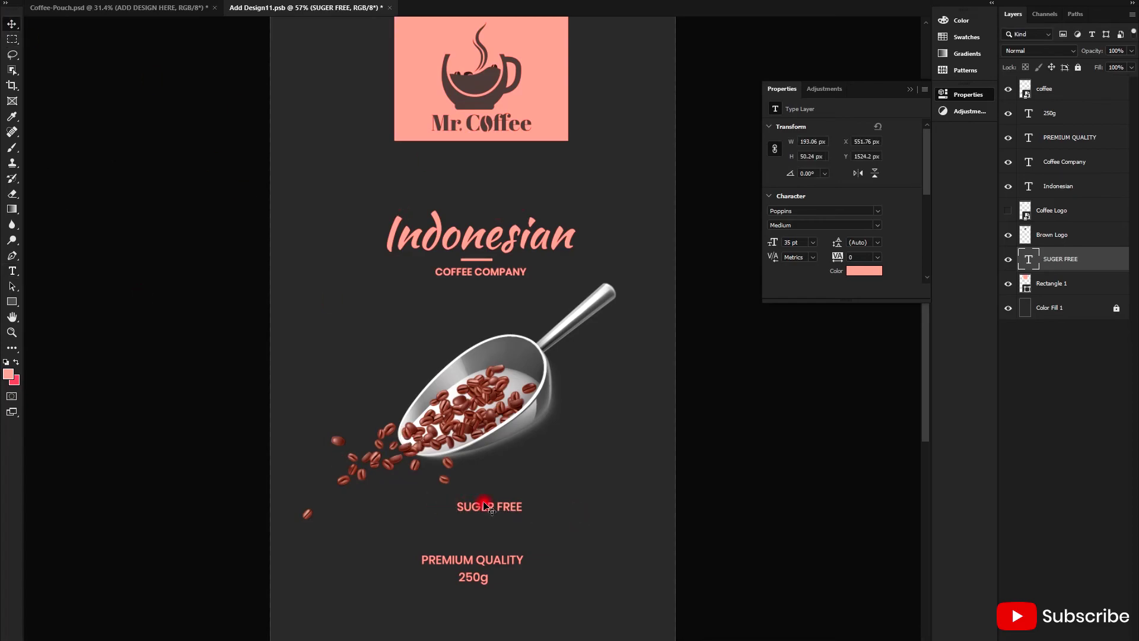
pyautogui.moveTo(490, 507)
pyautogui.mouseDown()
pyautogui.moveTo(472, 546)
pyautogui.moveTo(473, 533)
pyautogui.mouseUp()
pyautogui.scroll(3, 472, 549)
pyautogui.scroll(2, 474, 547)
pyautogui.scroll(-3, 473, 533)
pyautogui.scroll(-2, 467, 538)
# Save the label design, preview it on the coffee pouch mockup, then return
pyautogui.click(21, 2)
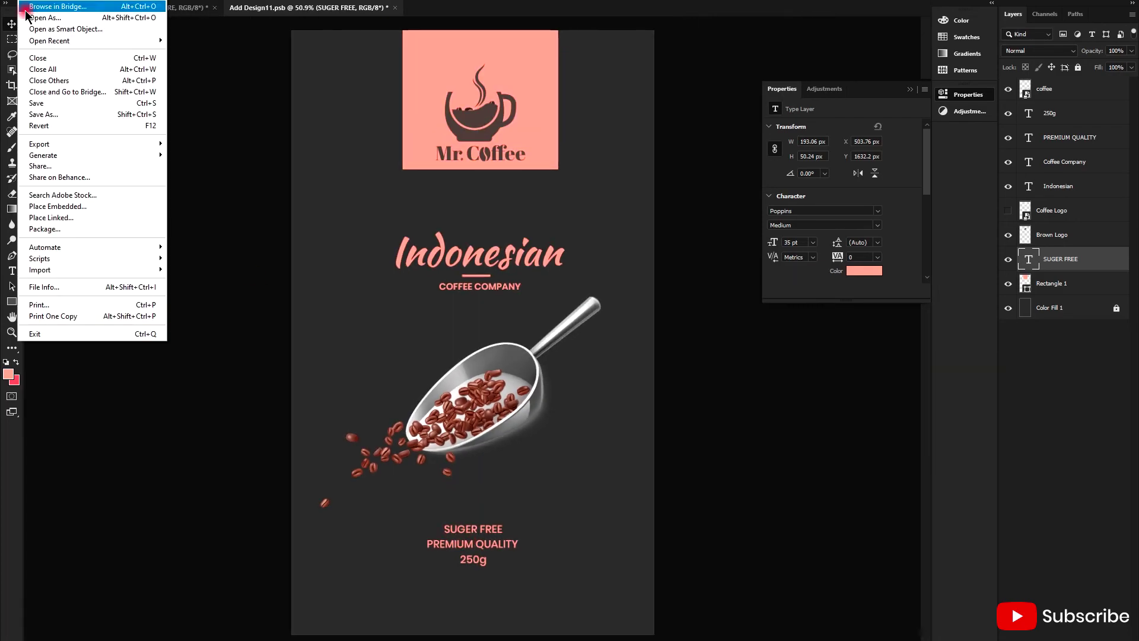
pyautogui.click(24, 105)
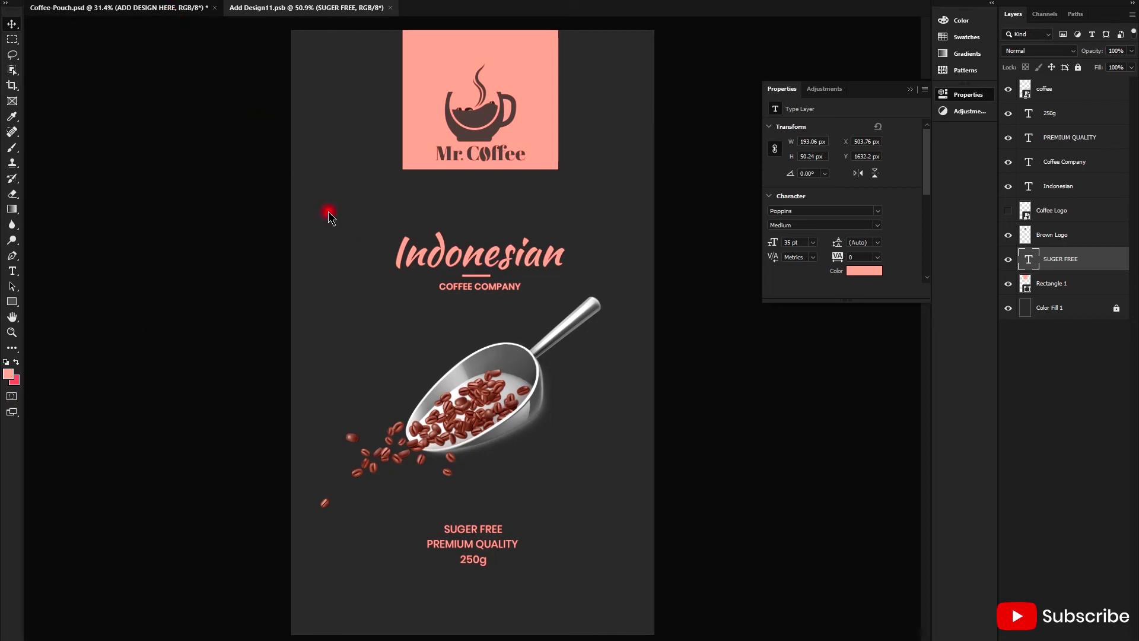
pyautogui.hotkey('ctrl', 'Tab')
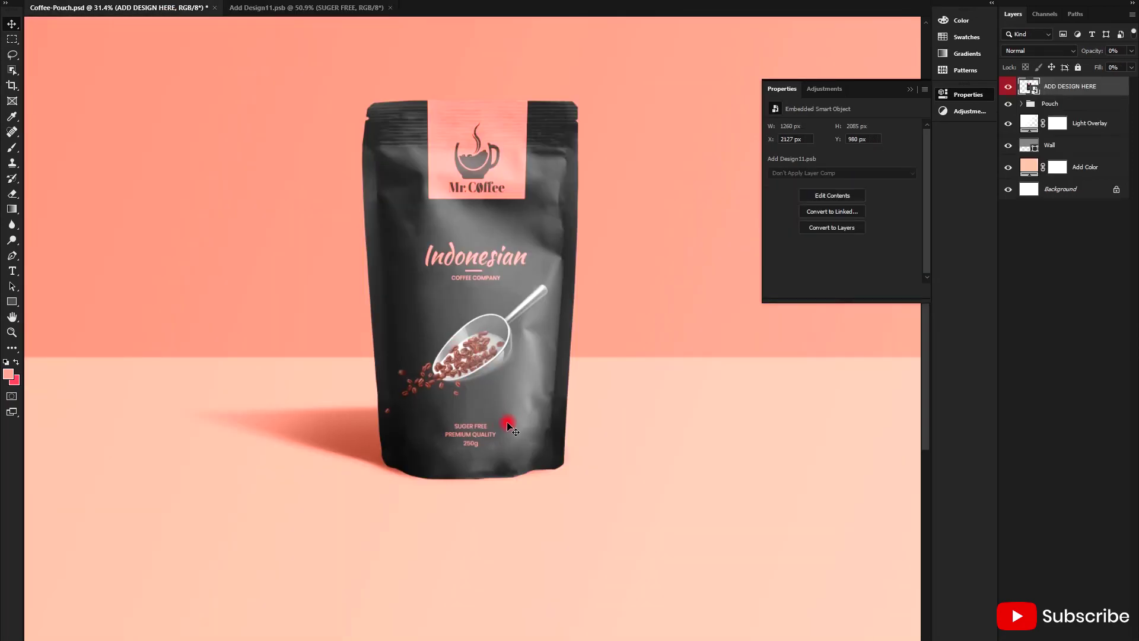
pyautogui.scroll(2, 508, 426)
pyautogui.scroll(2, 487, 442)
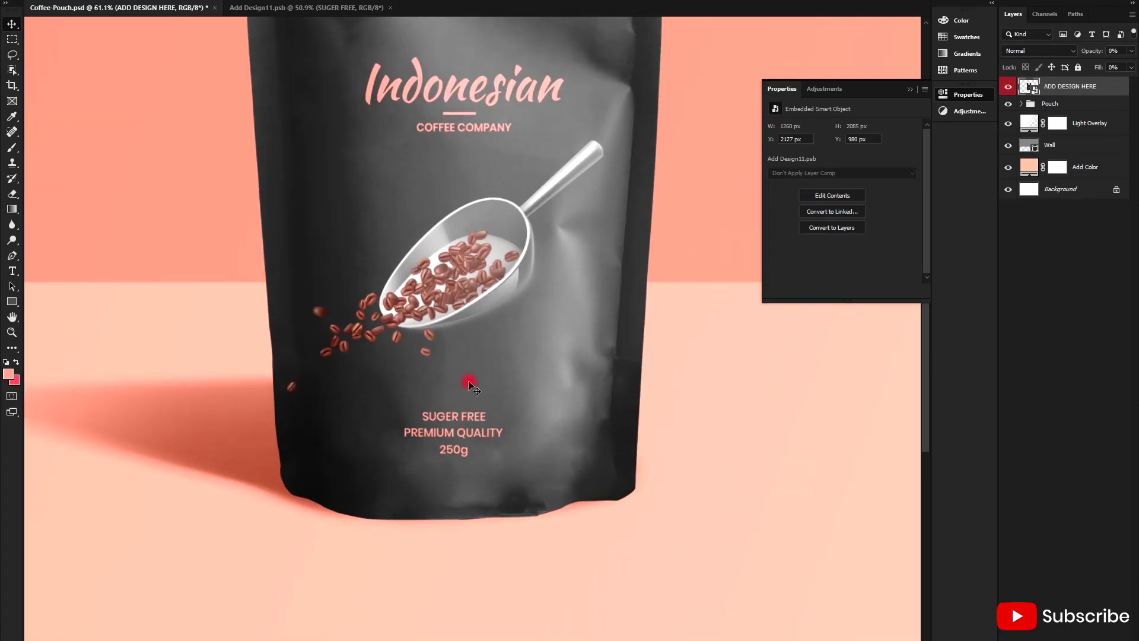
pyautogui.click(249, 8)
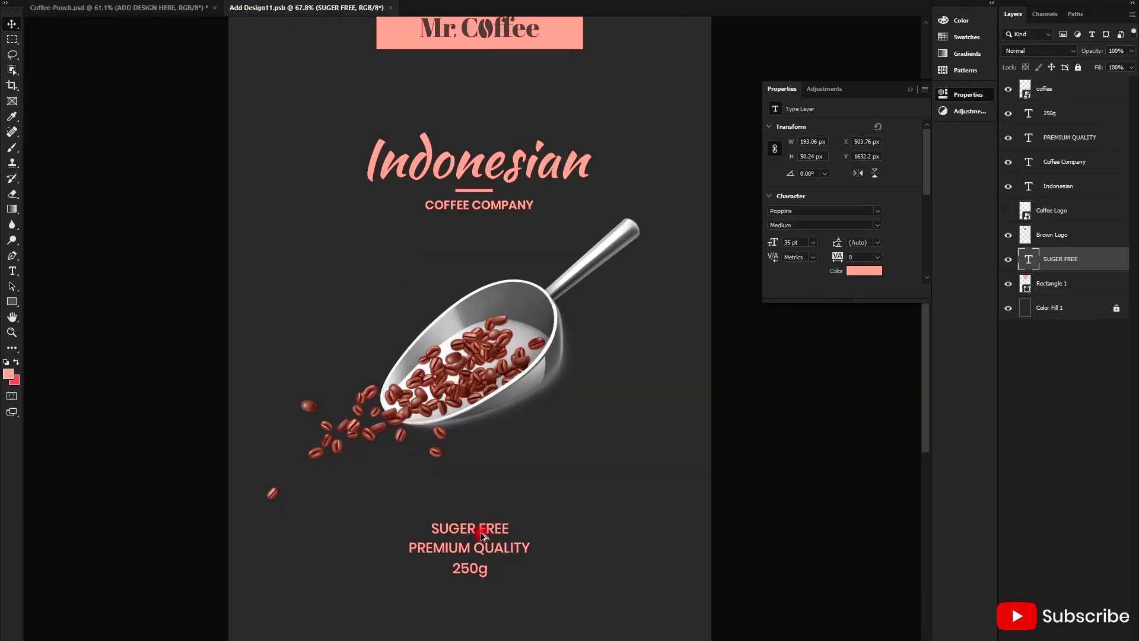
# Scale the SUGER FREE text down slightly to 29.5 pt with Free Transform
pyautogui.scroll(2, 479, 531)
pyautogui.hotkey('ctrl', 't')
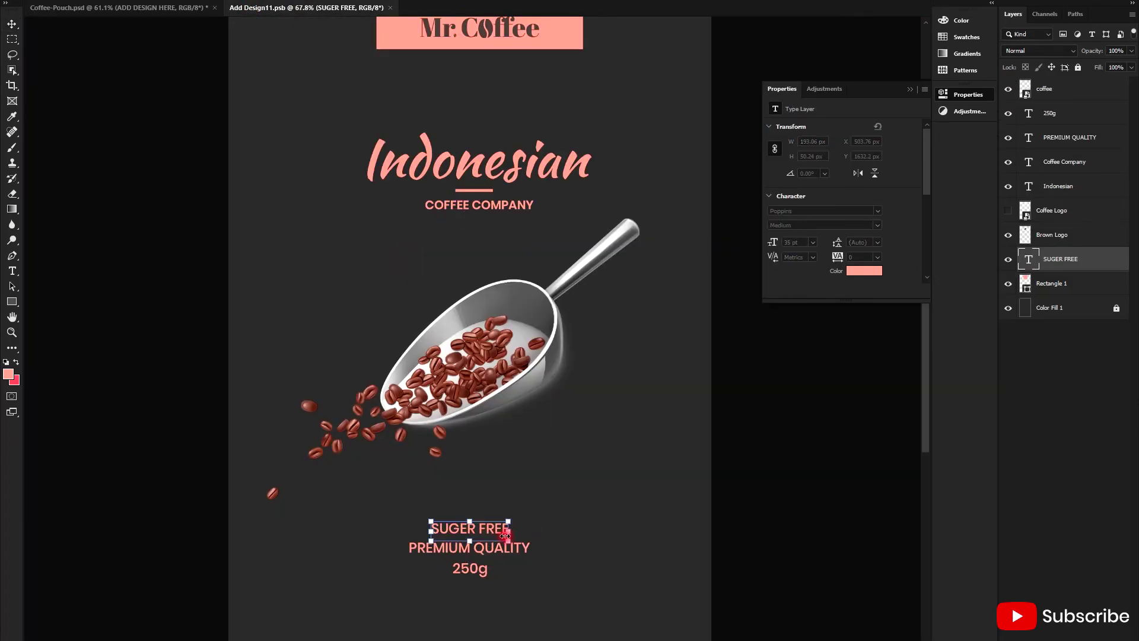
pyautogui.scroll(2, 509, 540)
pyautogui.scroll(1, 508, 540)
pyautogui.moveTo(509, 540); pyautogui.dragTo(498, 536)
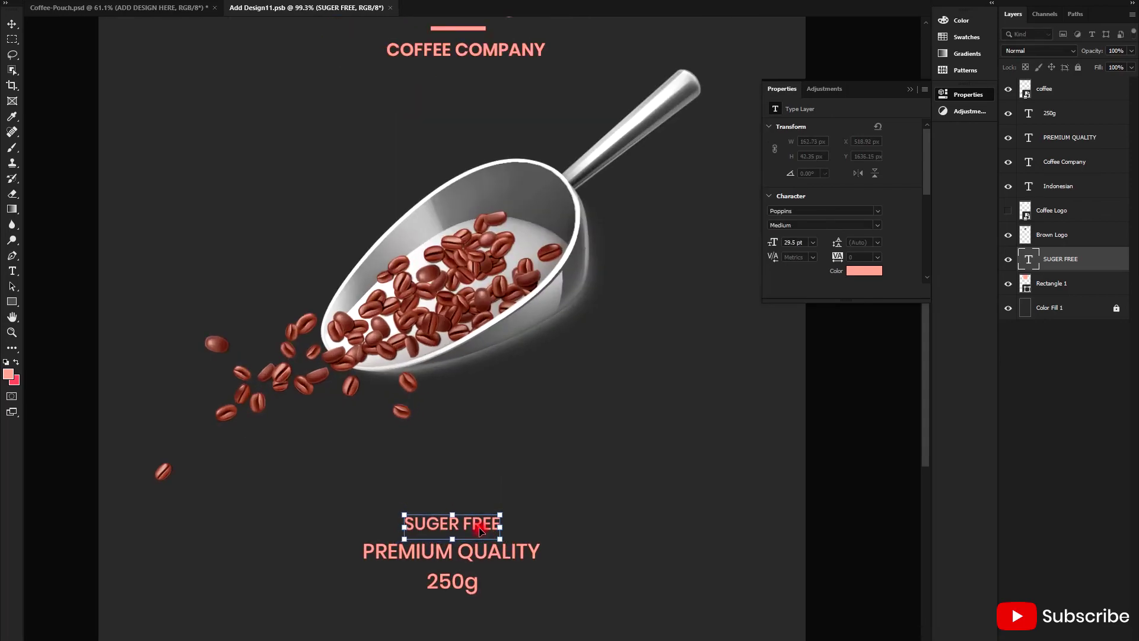
pyautogui.press('Return')
# Move SUGER FREE up to sit directly beneath the Mr. Coffee logo
pyautogui.scroll(-1, 478, 531)
pyautogui.scroll(-2, 469, 531)
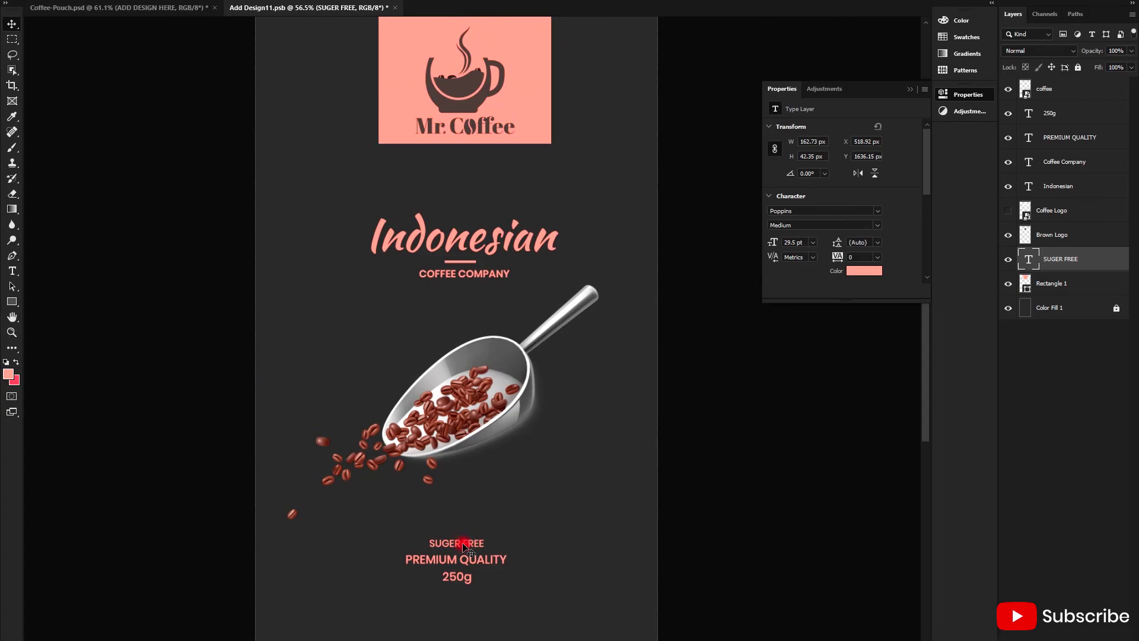
pyautogui.moveTo(462, 530)
pyautogui.mouseDown()
pyautogui.moveTo(472, 355)
pyautogui.moveTo(307, 370)
pyautogui.moveTo(475, 167)
pyautogui.moveTo(460, 158)
pyautogui.mouseUp()
pyautogui.scroll(5, 467, 160)
pyautogui.scroll(-5, 461, 158)
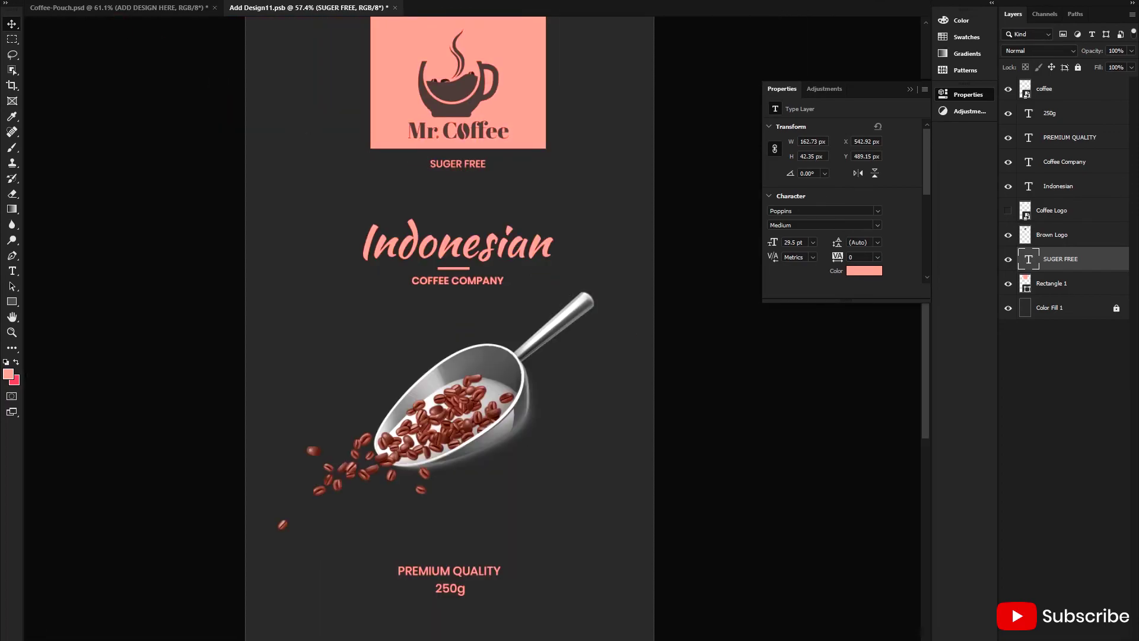
# Save the label and review Coffee-Pouch.psd showing SUGER FREE under the logo
pyautogui.click(55, 99)
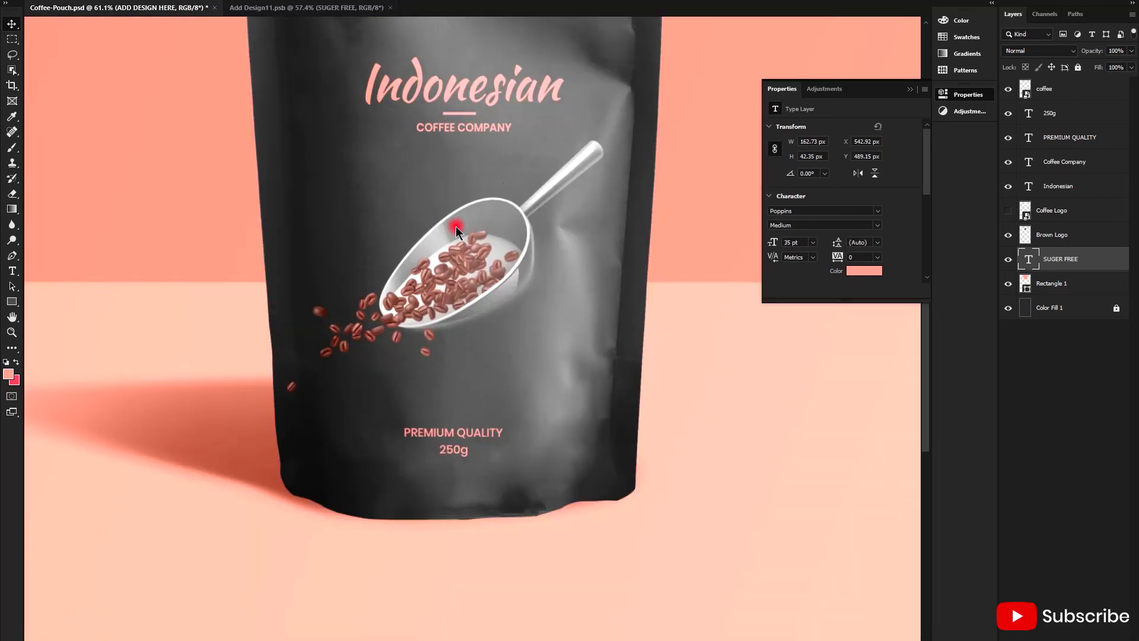
pyautogui.scroll(-3, 461, 232)
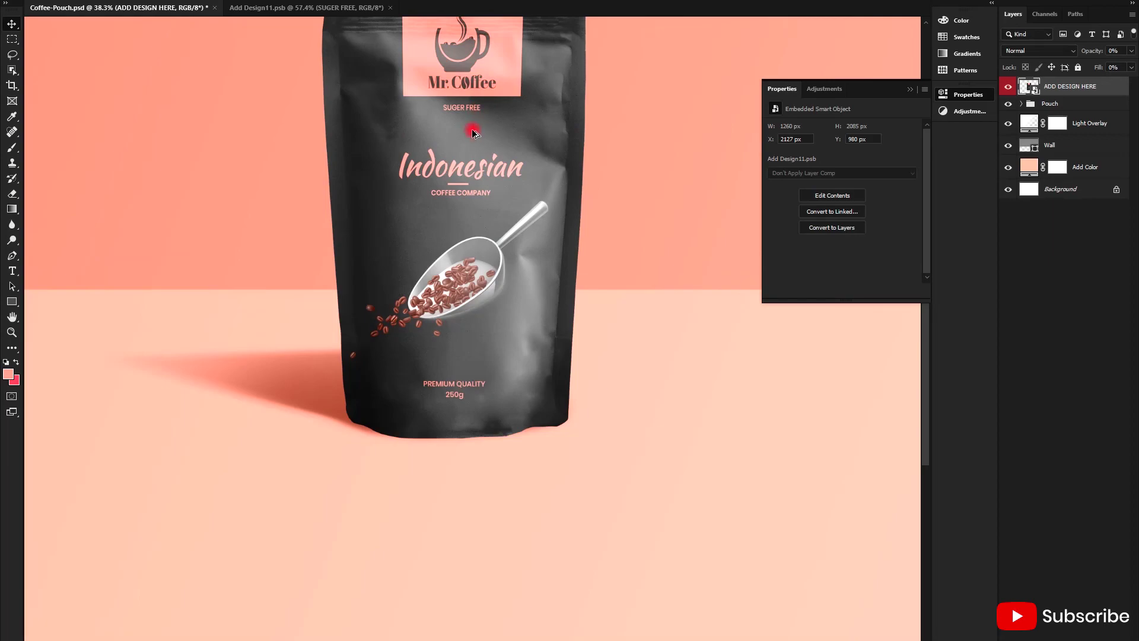
pyautogui.scroll(-1, 473, 156)
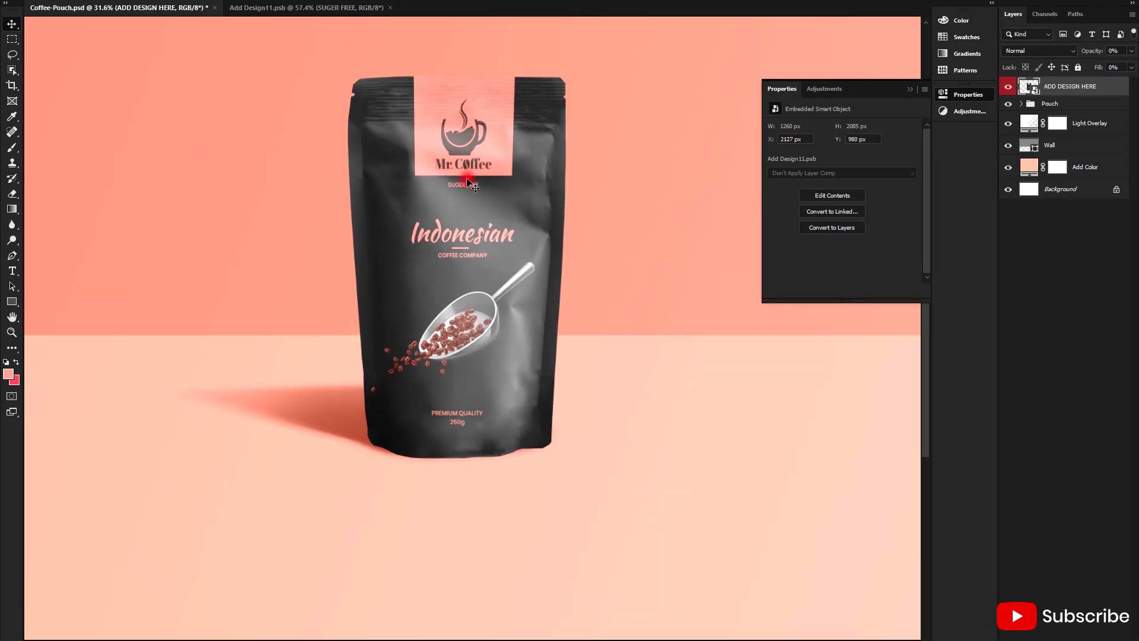